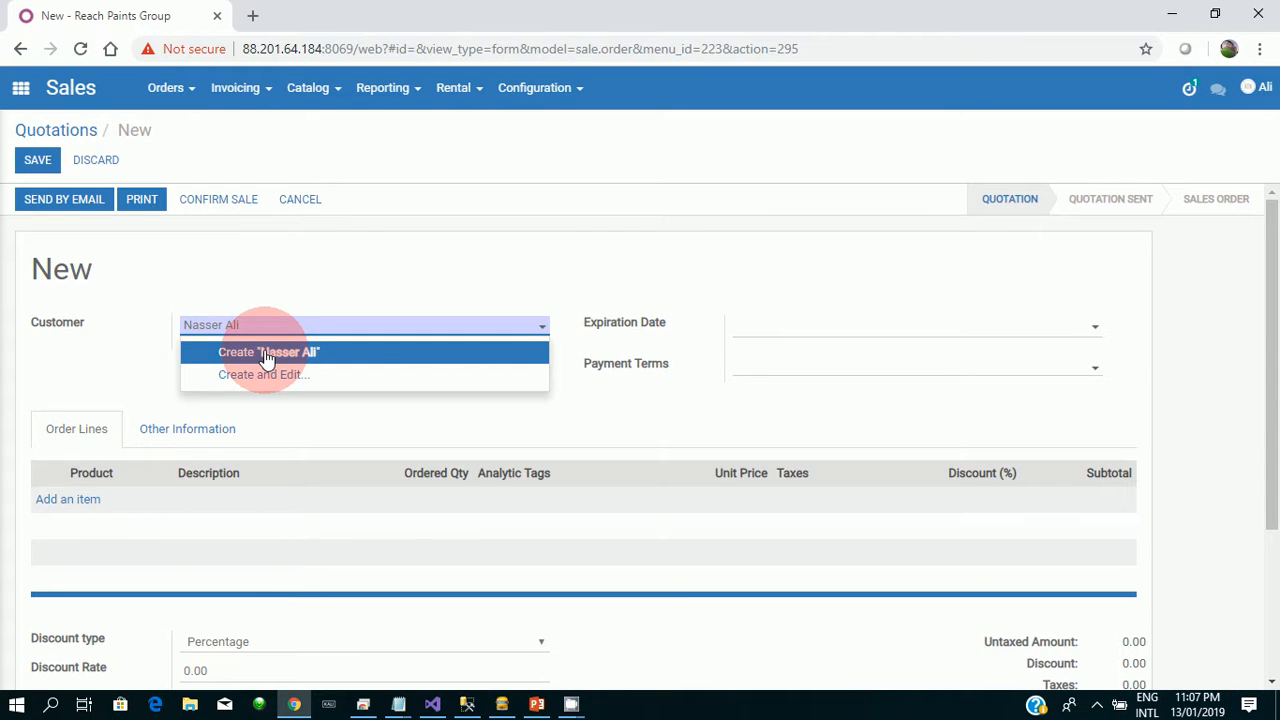
Step: Create the new customer from the entered name and add an order line for Nrm Ext Clrtk with an ordered quantity of 200
{"action": "left_click", "coordinate": [267, 355]}
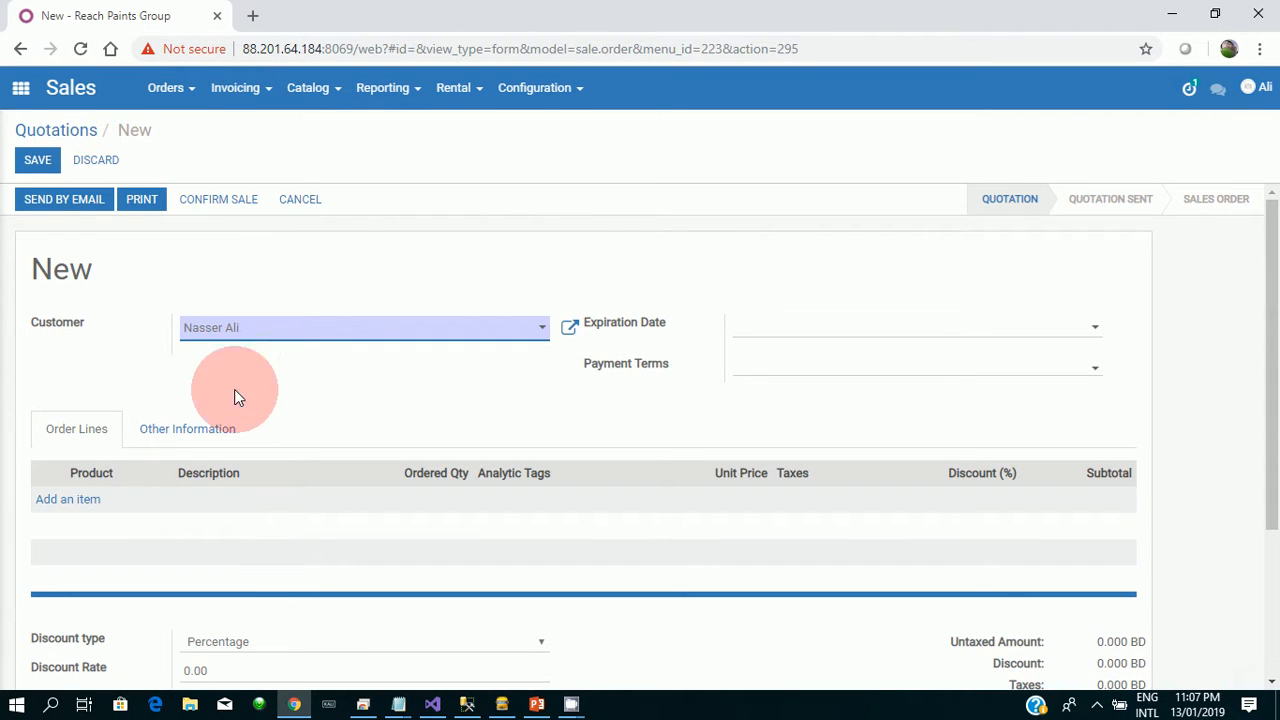
{"action": "left_click", "coordinate": [54, 508]}
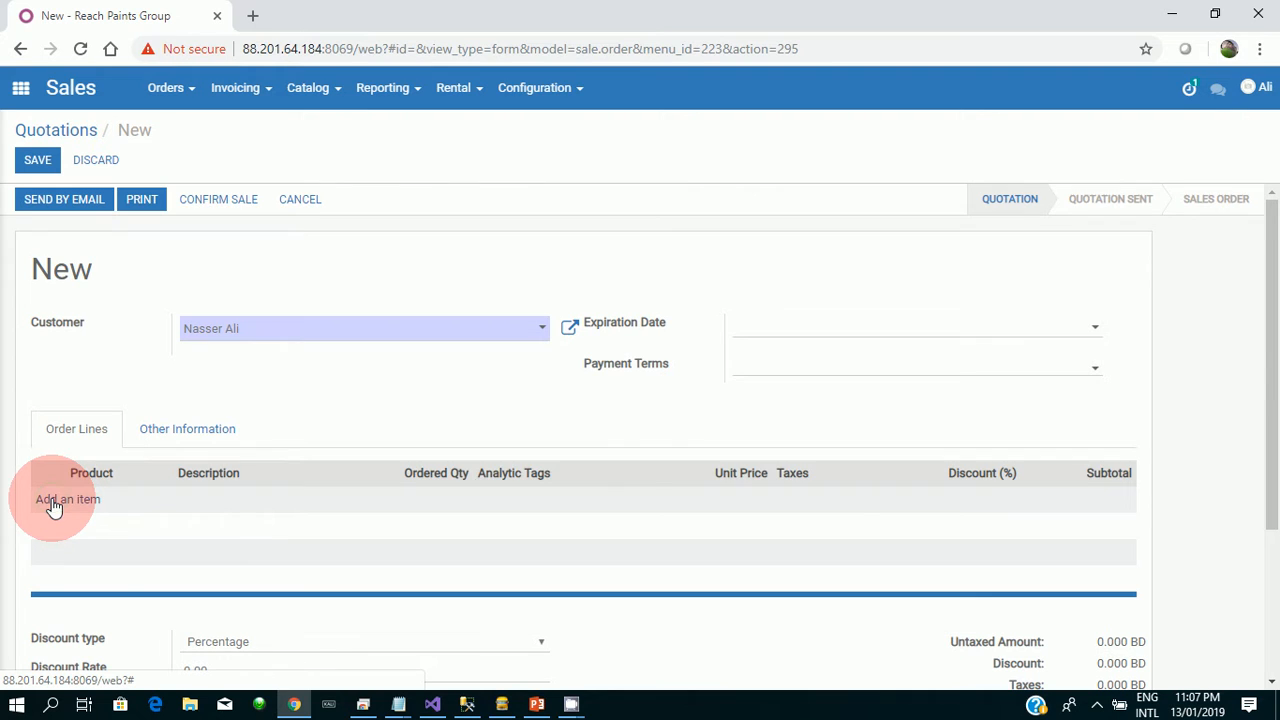
{"action": "type", "text": "n"}
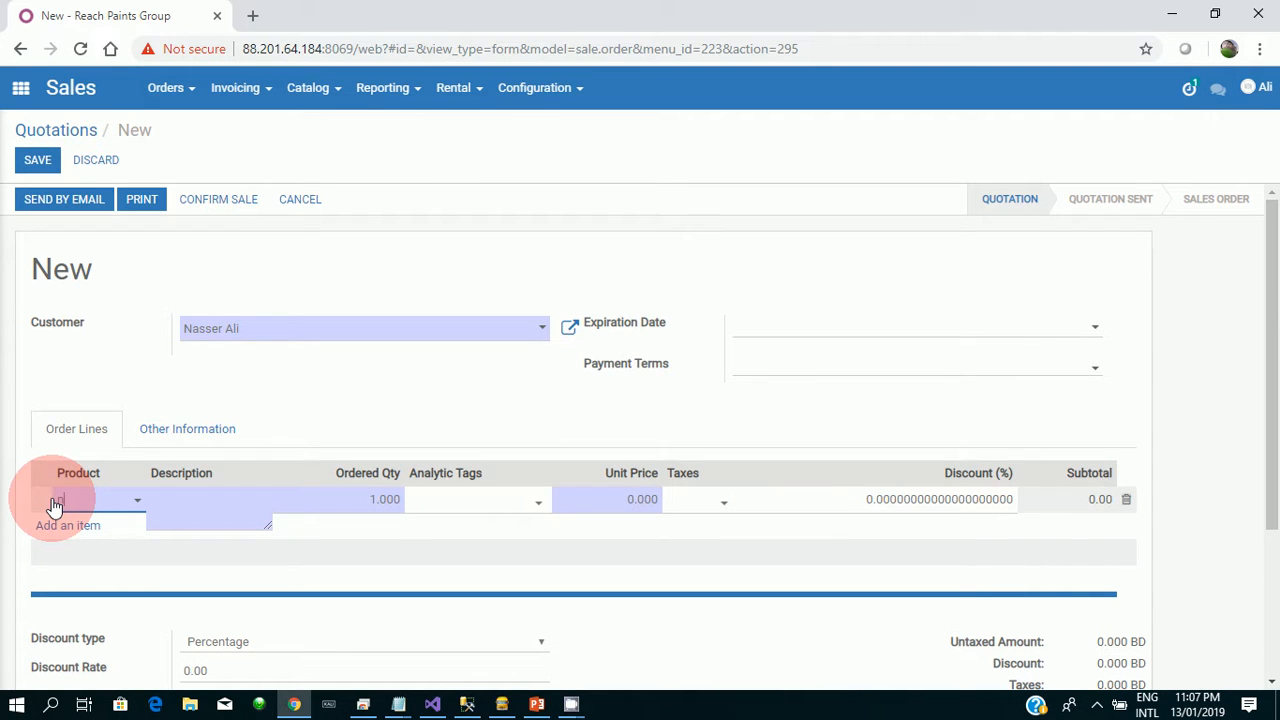
{"action": "type", "text": "r"}
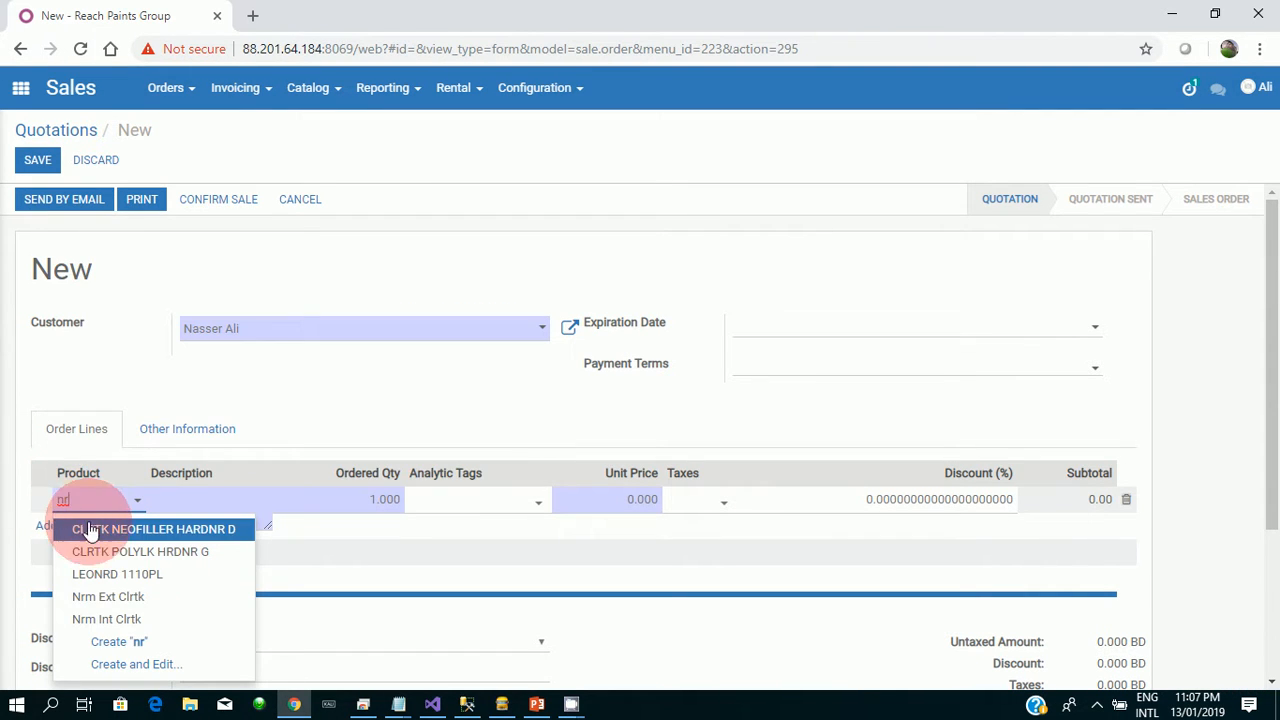
{"action": "left_click", "coordinate": [115, 598]}
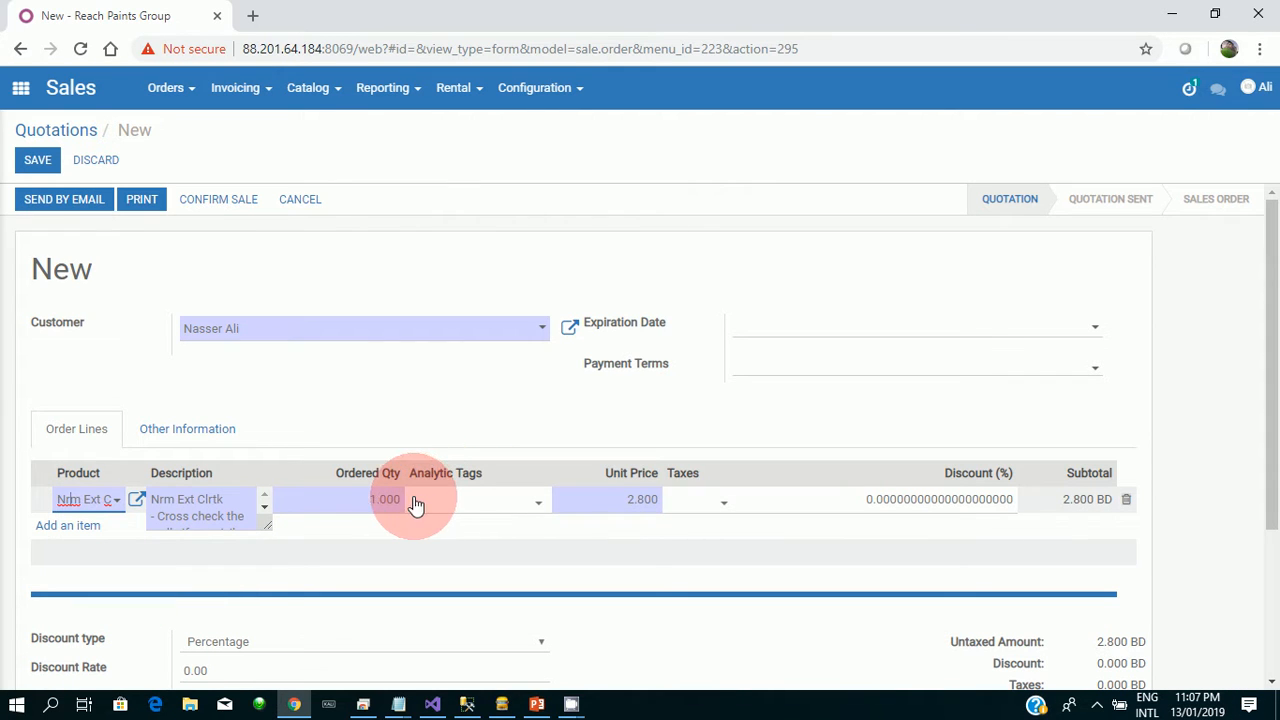
{"action": "left_click", "coordinate": [369, 498]}
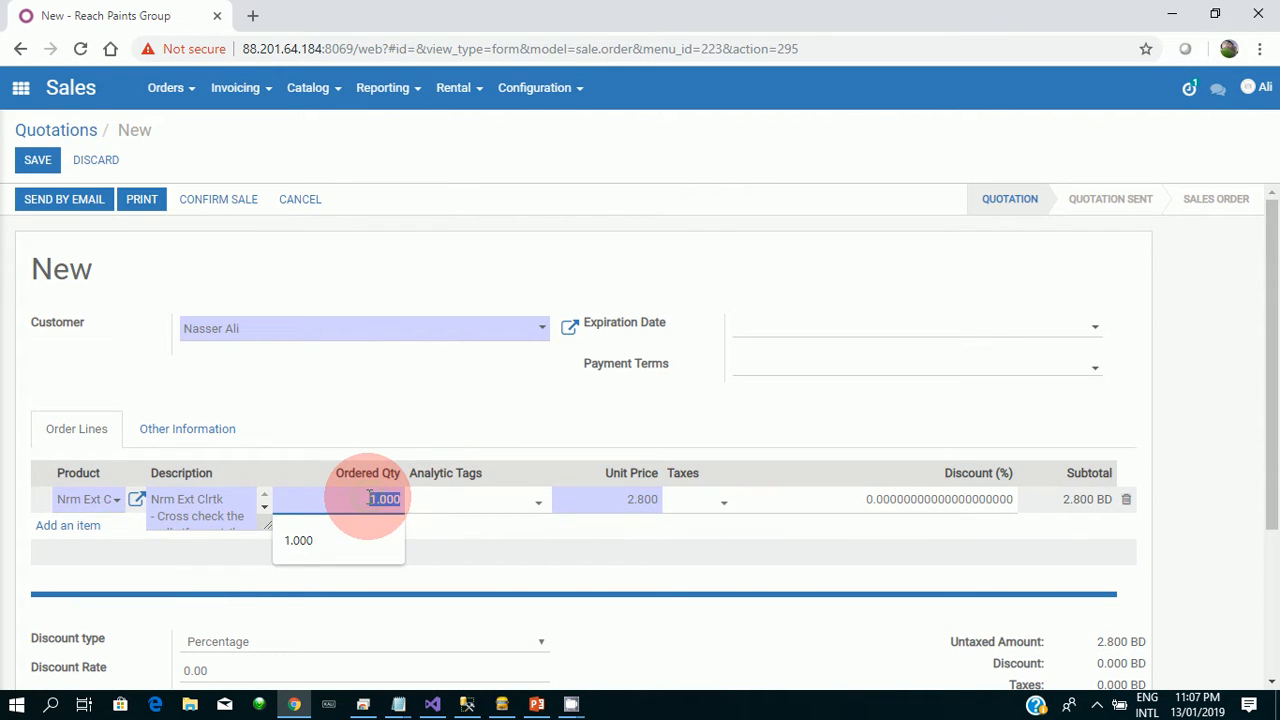
{"action": "type", "text": "2"}
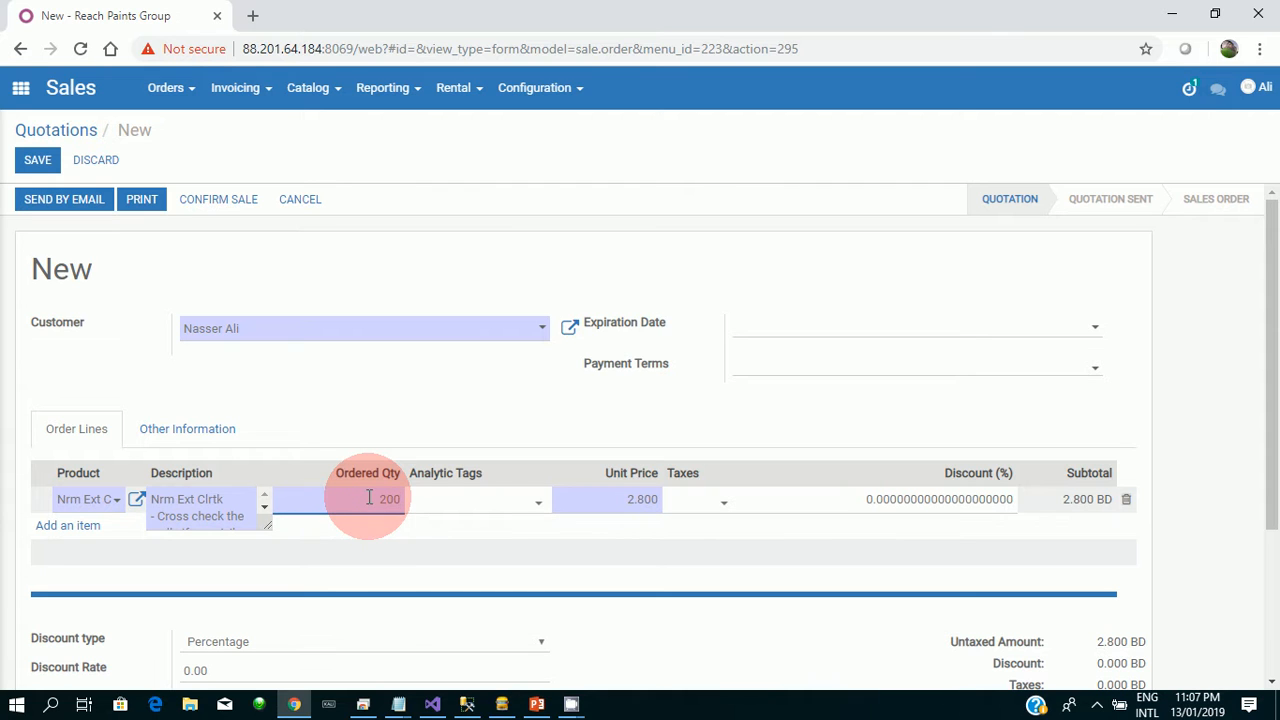
{"action": "left_click", "coordinate": [163, 557]}
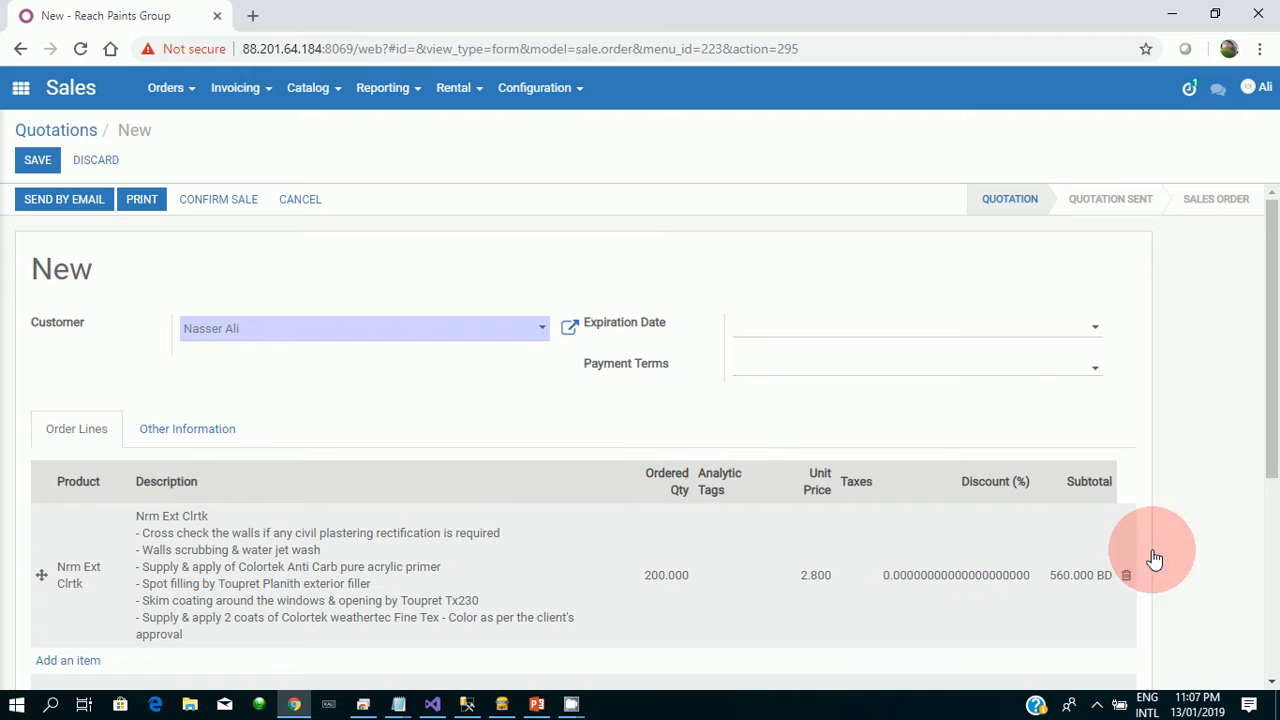
Step: Add the Start Project product as a second order line on the quotation
{"action": "left_click_drag", "start_coordinate": [1268, 414], "coordinate": [1272, 500]}
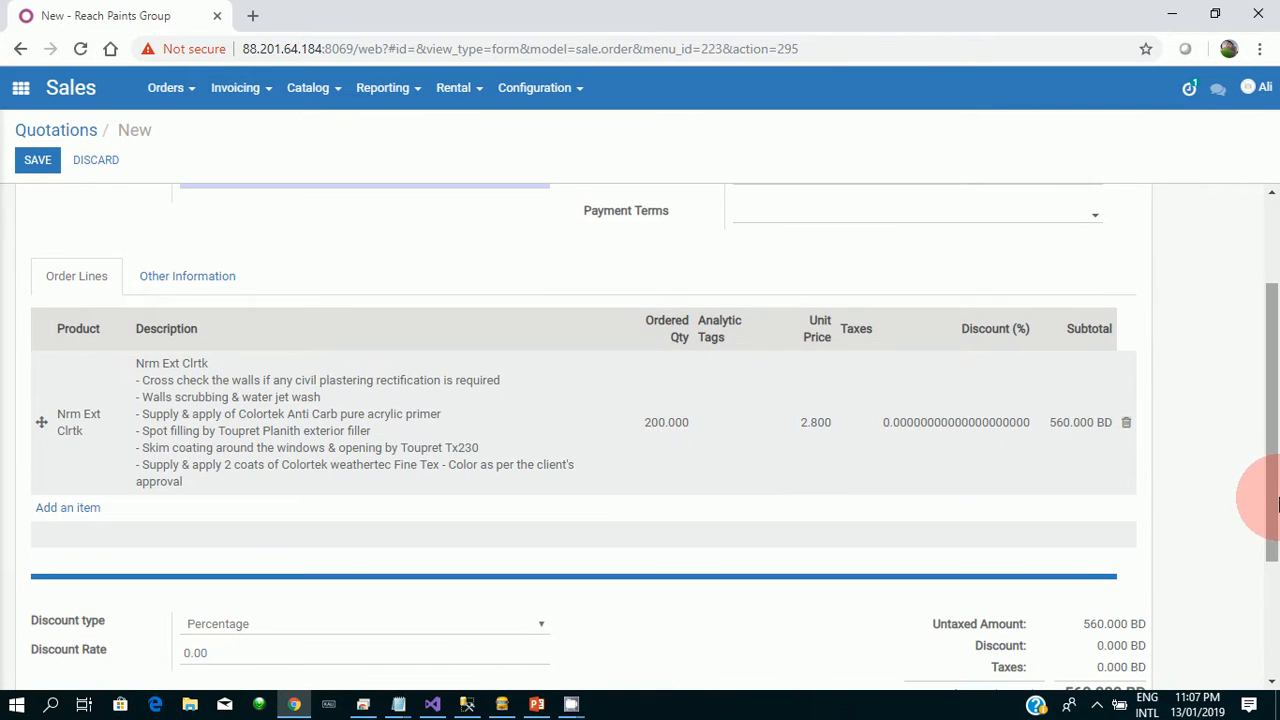
{"action": "left_click", "coordinate": [80, 512]}
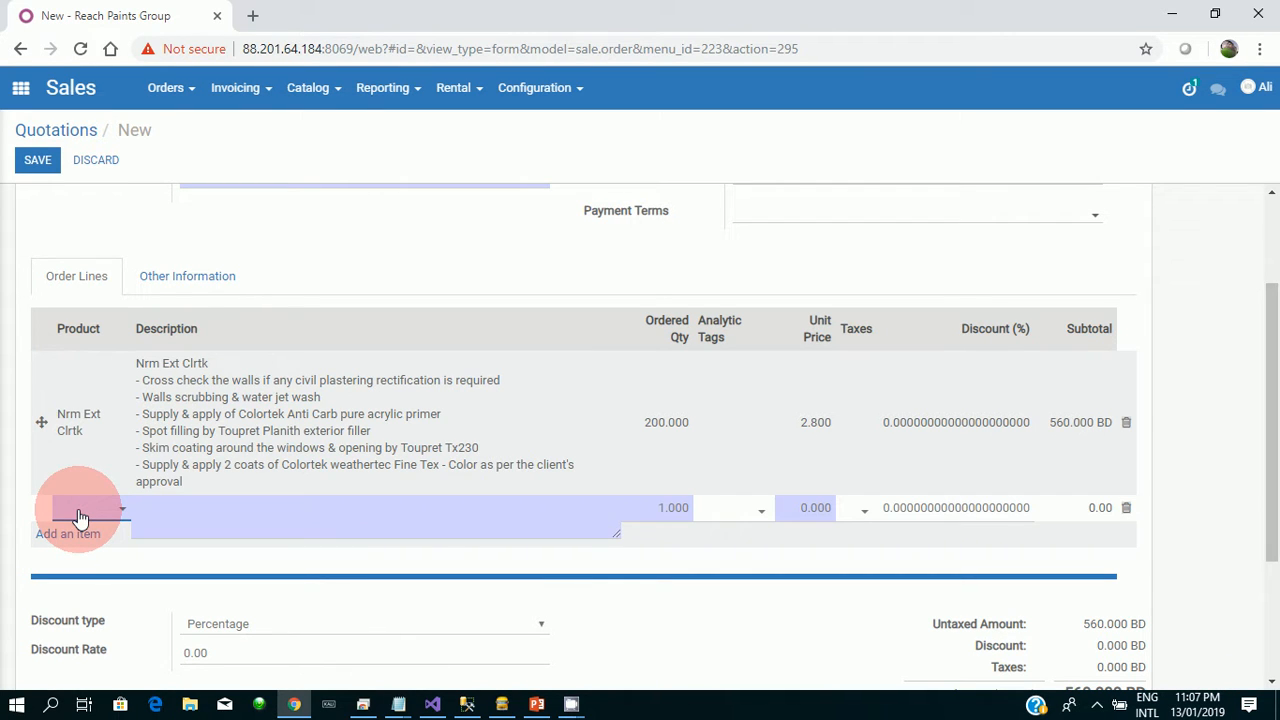
{"action": "type", "text": "start"}
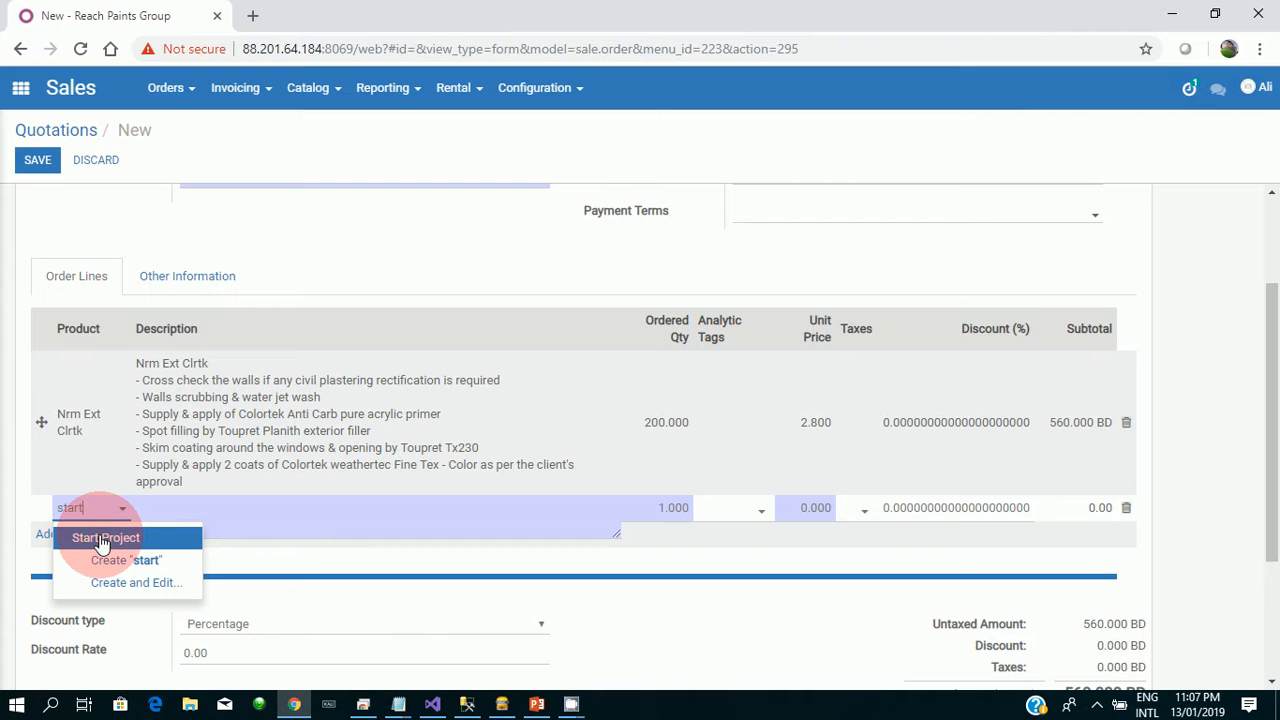
{"action": "left_click", "coordinate": [105, 539]}
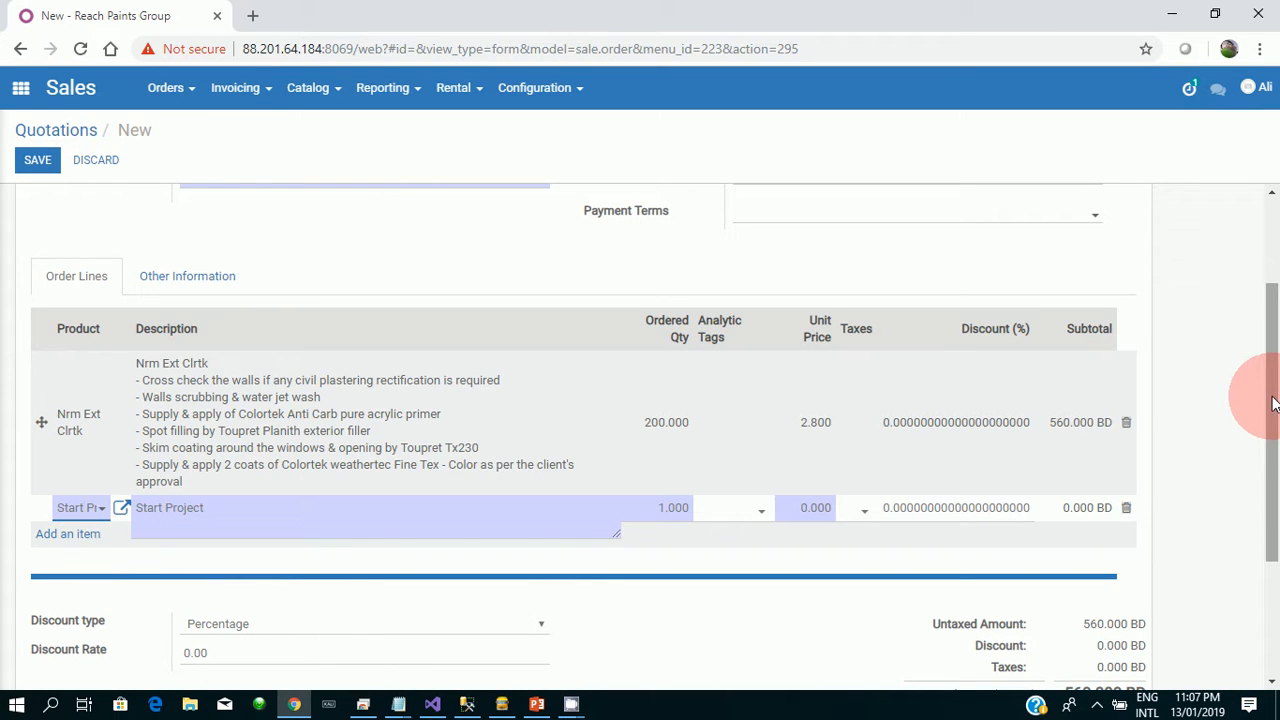
{"action": "left_click_drag", "start_coordinate": [1272, 403], "coordinate": [1251, 245]}
{"action": "left_click", "coordinate": [1232, 358]}
{"action": "left_click", "coordinate": [430, 321]}
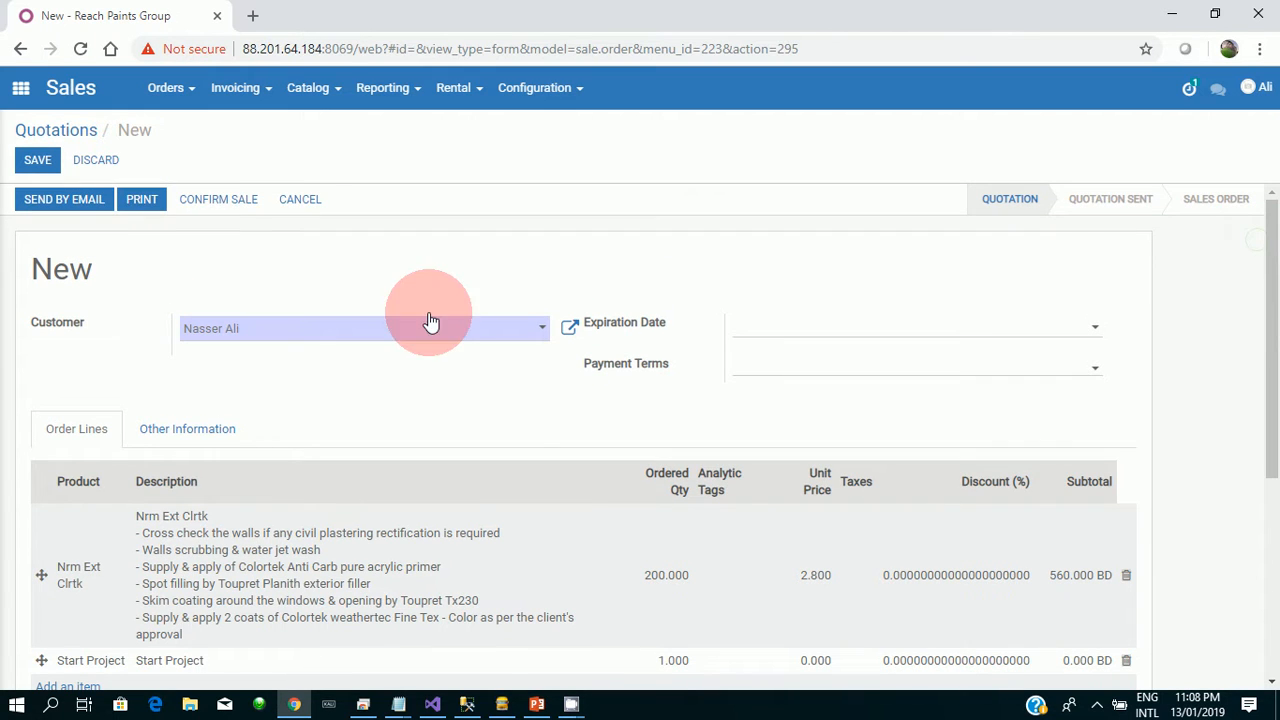
Step: Save the quotation and confirm it as a sale
{"action": "left_click", "coordinate": [38, 160]}
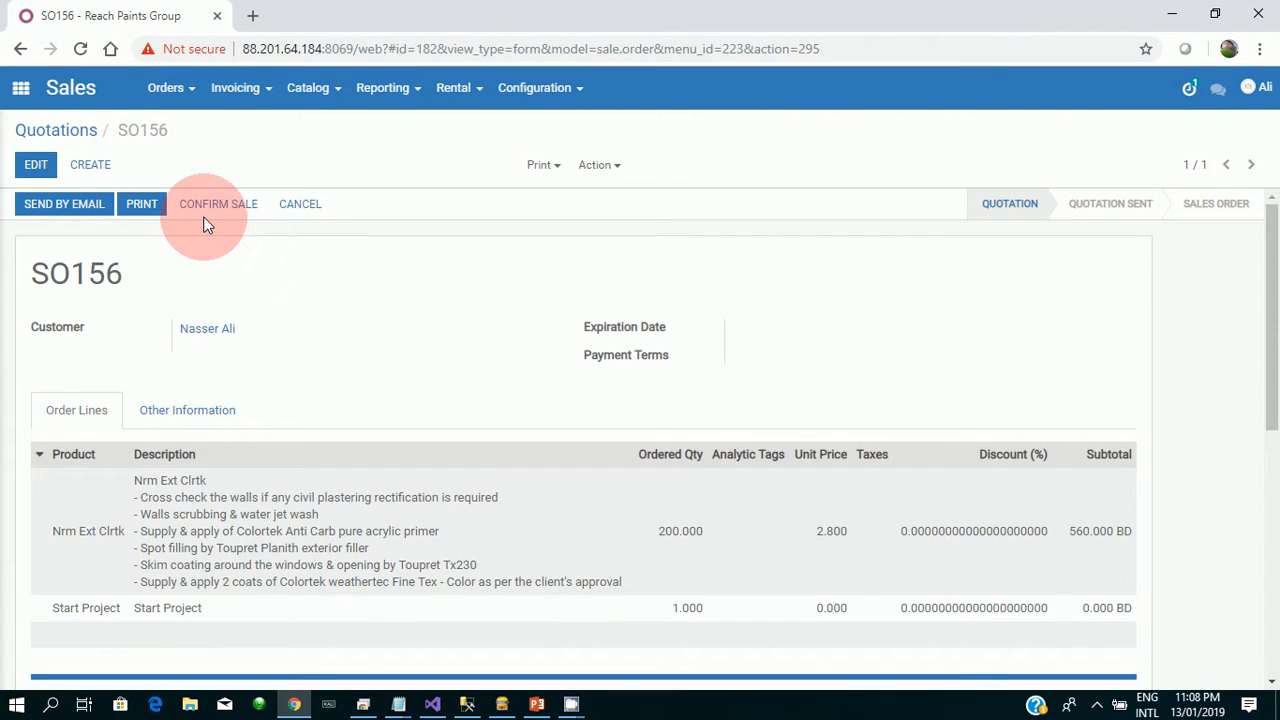
{"action": "left_click", "coordinate": [205, 213]}
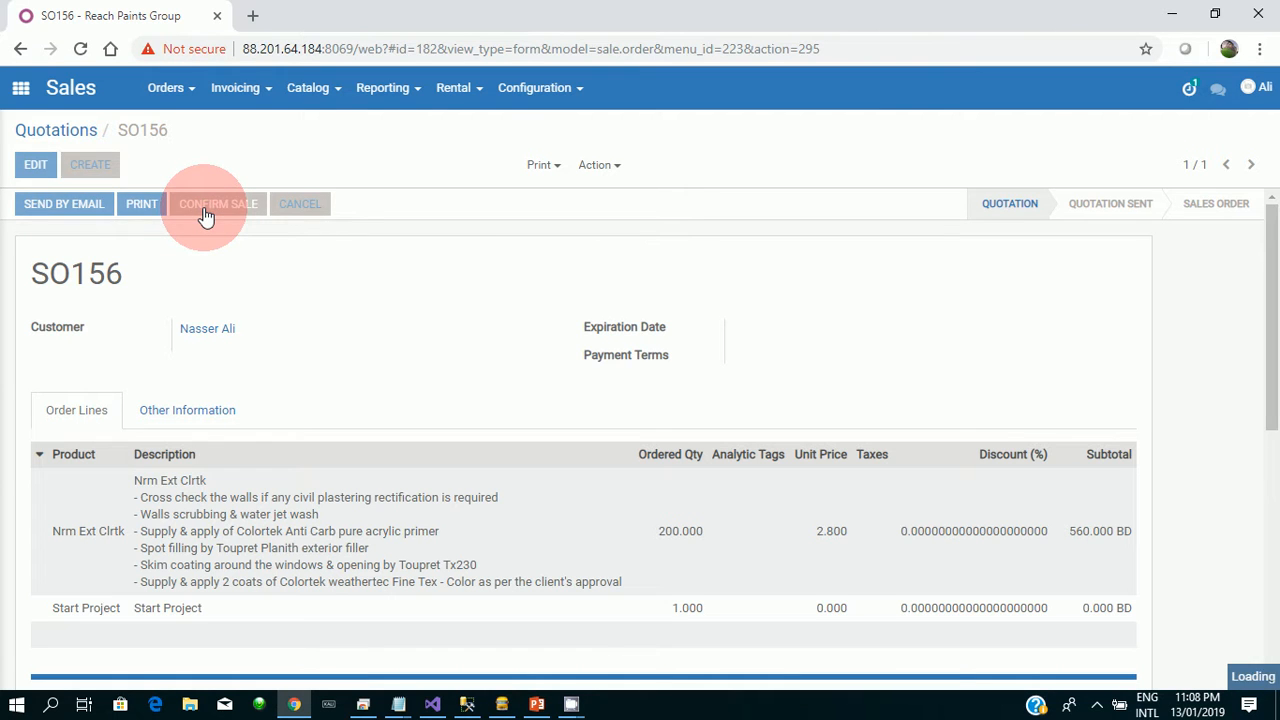
{"action": "left_click", "coordinate": [580, 352]}
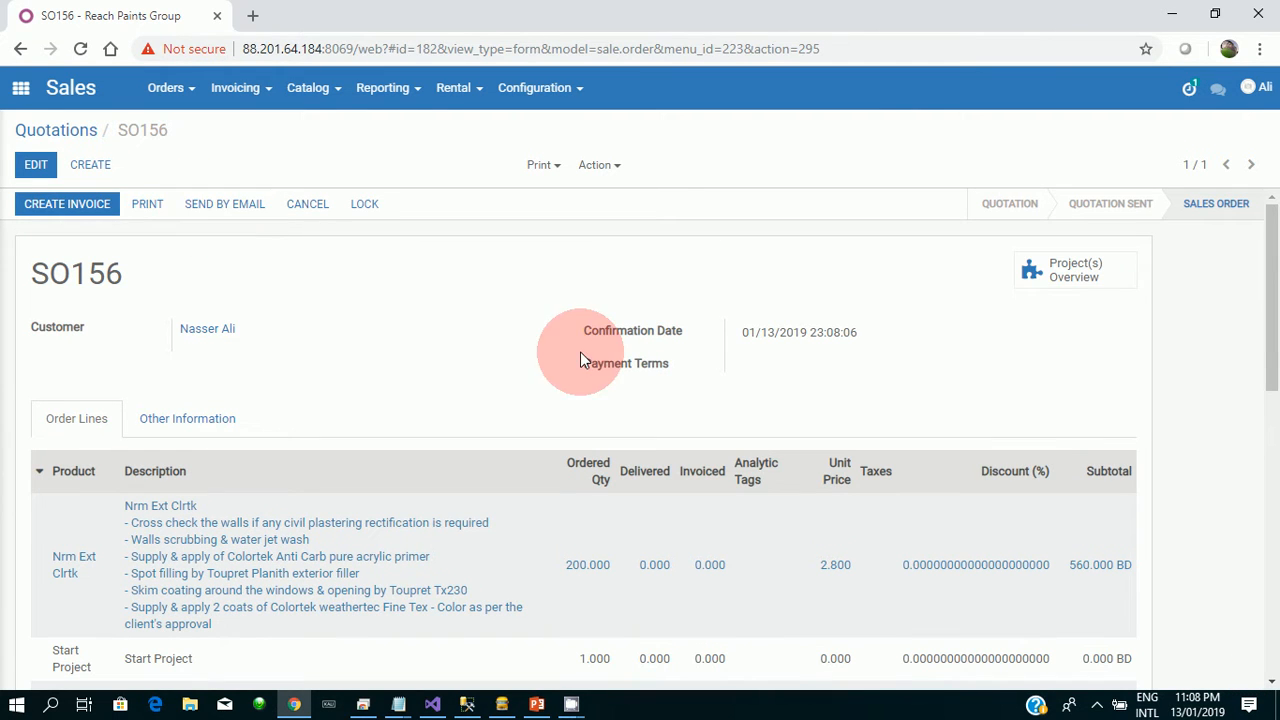
{"action": "left_click", "coordinate": [1060, 295]}
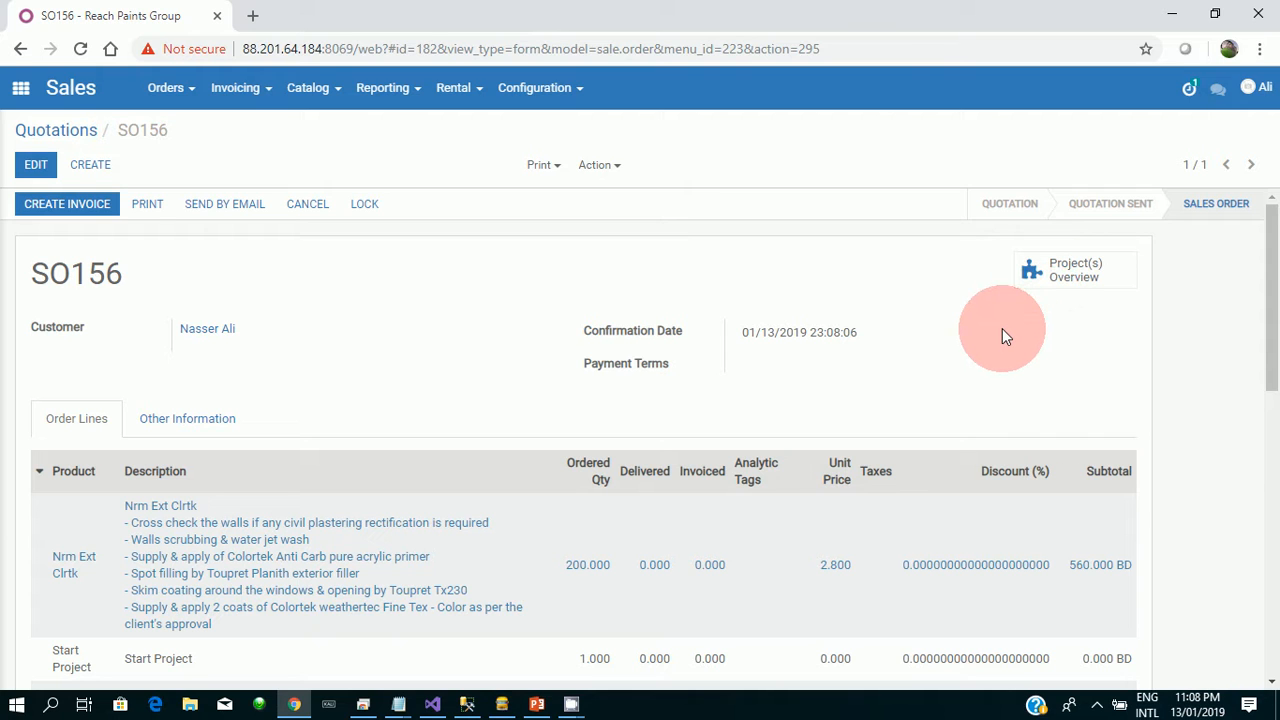
Step: Check the sales order cost-flow slide in PowerPoint, return to the browser and start a new purchase requisition in Requisitions
{"action": "left_click", "coordinate": [21, 92]}
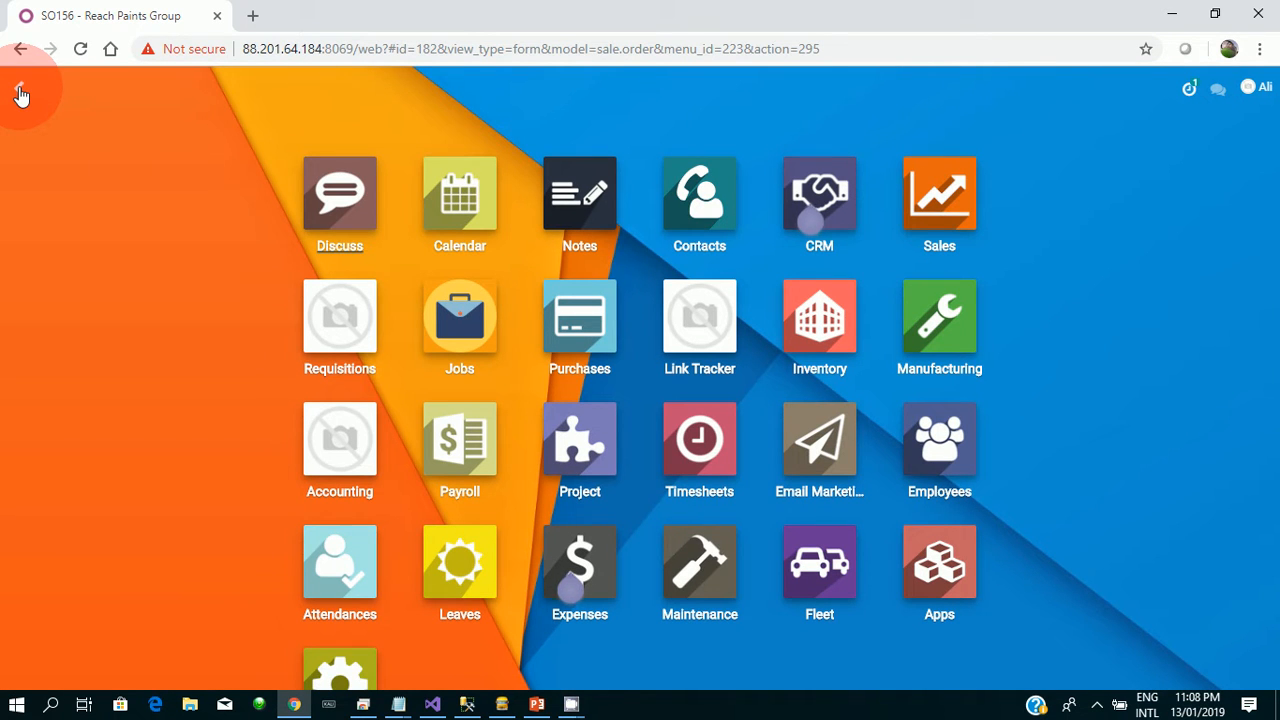
{"action": "left_click", "coordinate": [537, 704]}
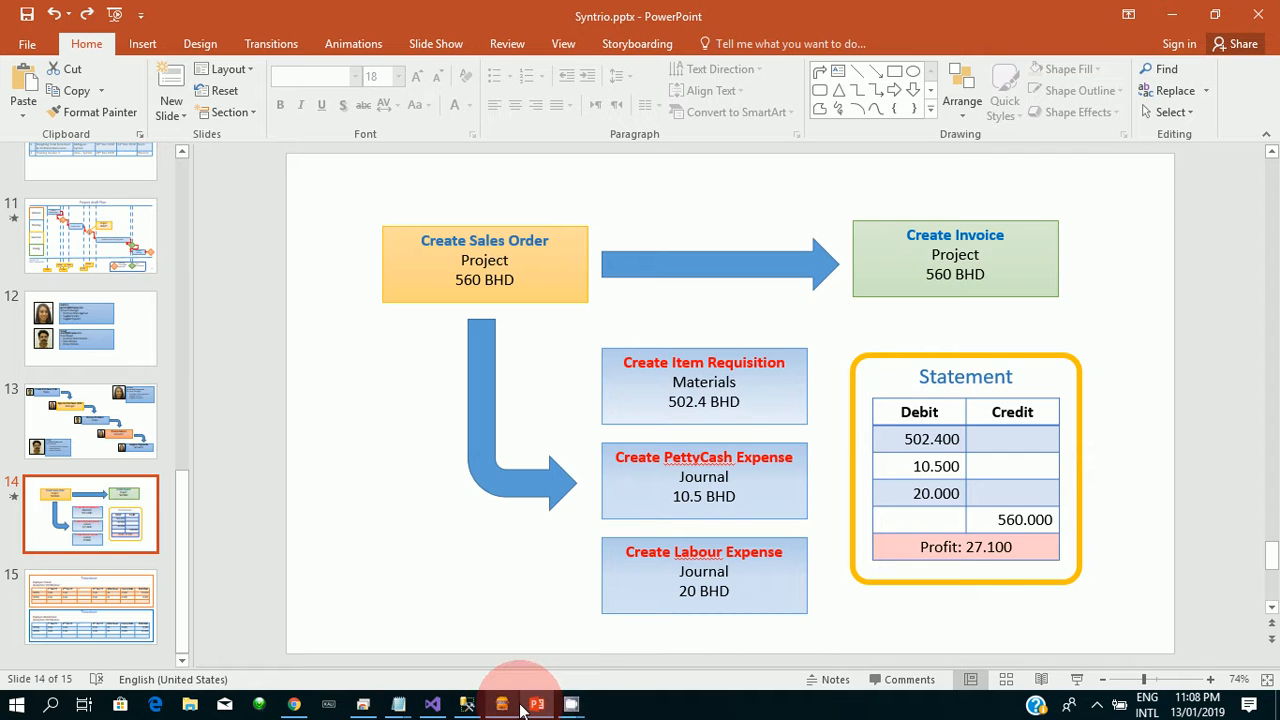
{"action": "left_click", "coordinate": [290, 706]}
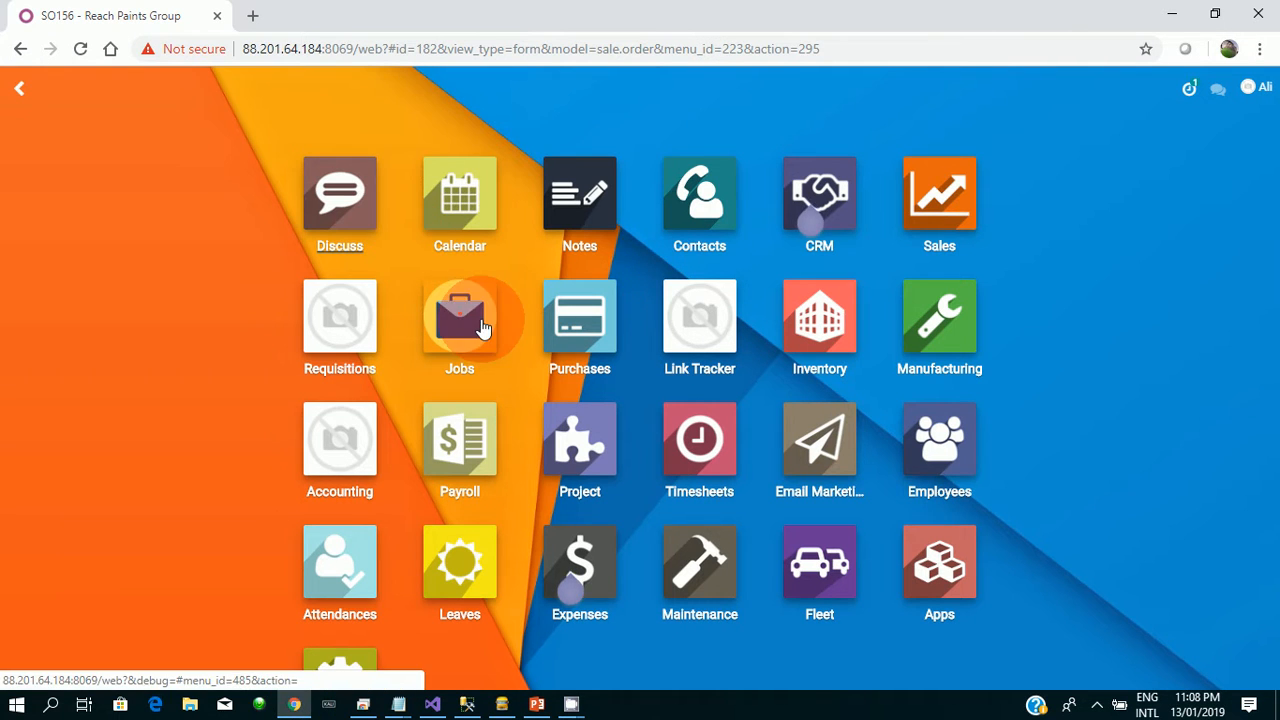
{"action": "left_click", "coordinate": [320, 338]}
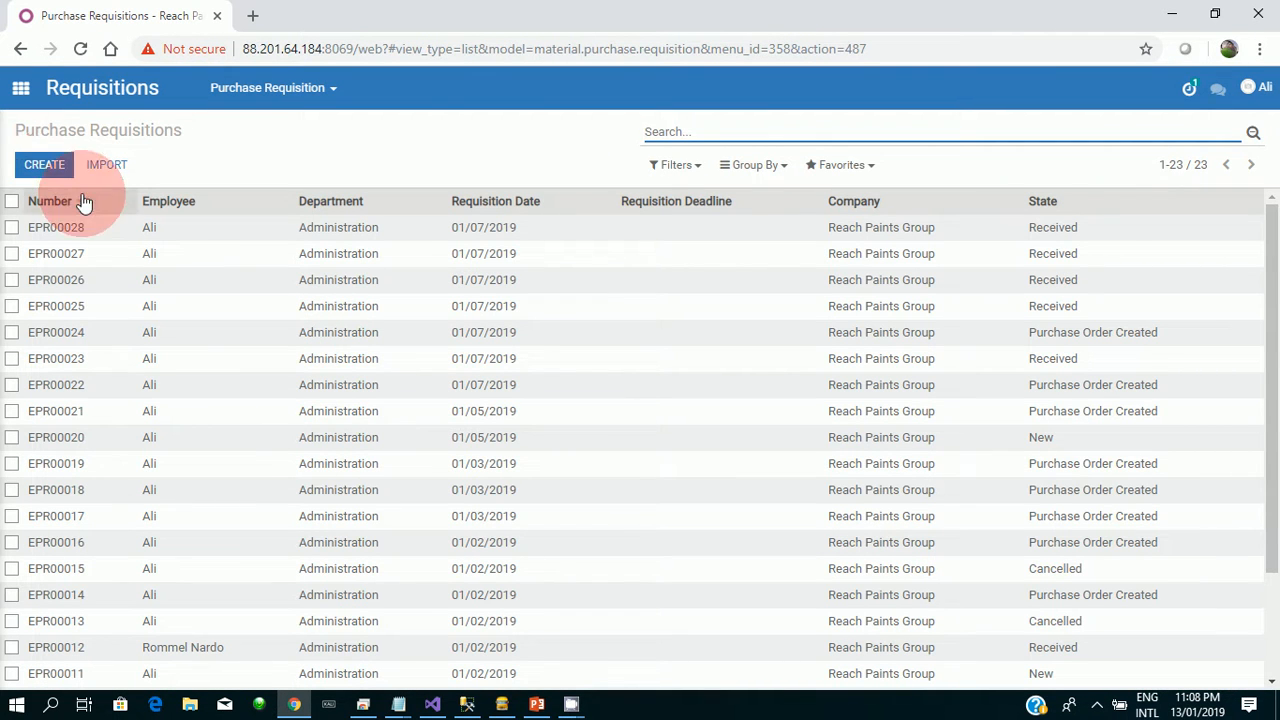
{"action": "left_click", "coordinate": [43, 170]}
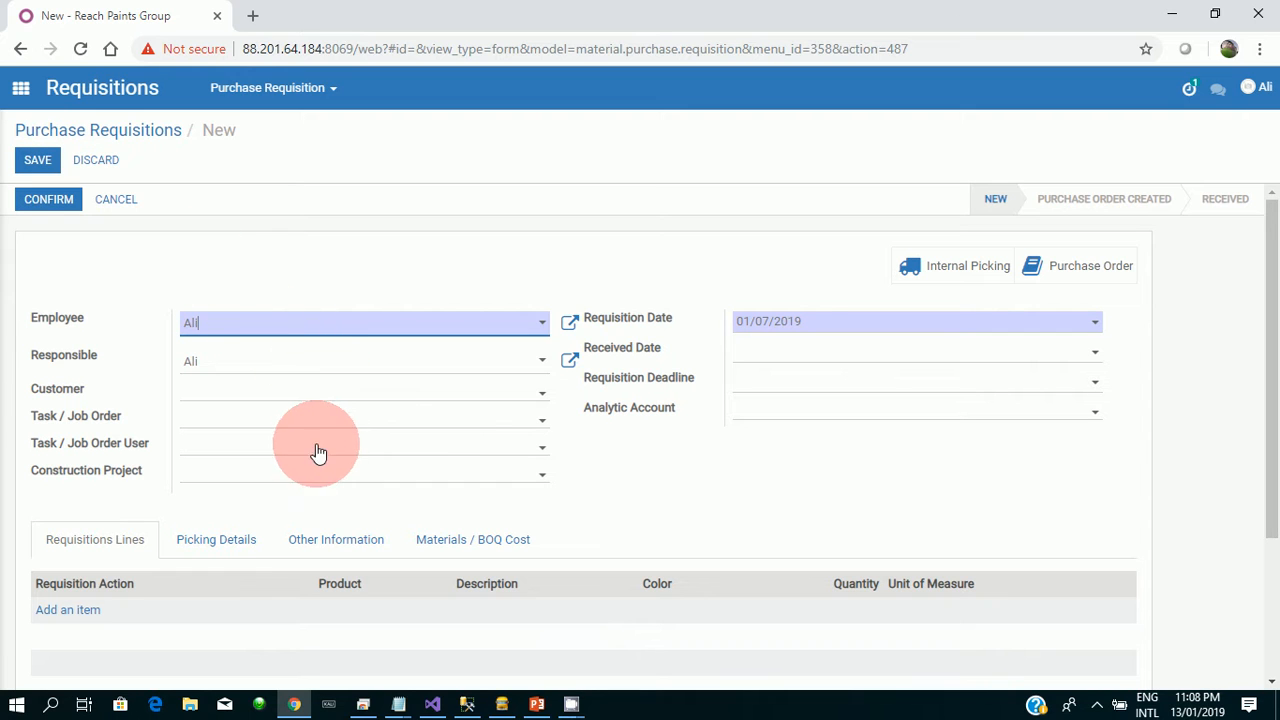
Step: Search the job orders by the new sales order's project number and set the requisition's Task / Job Order to 1st Coat Paint
{"action": "left_click", "coordinate": [342, 424]}
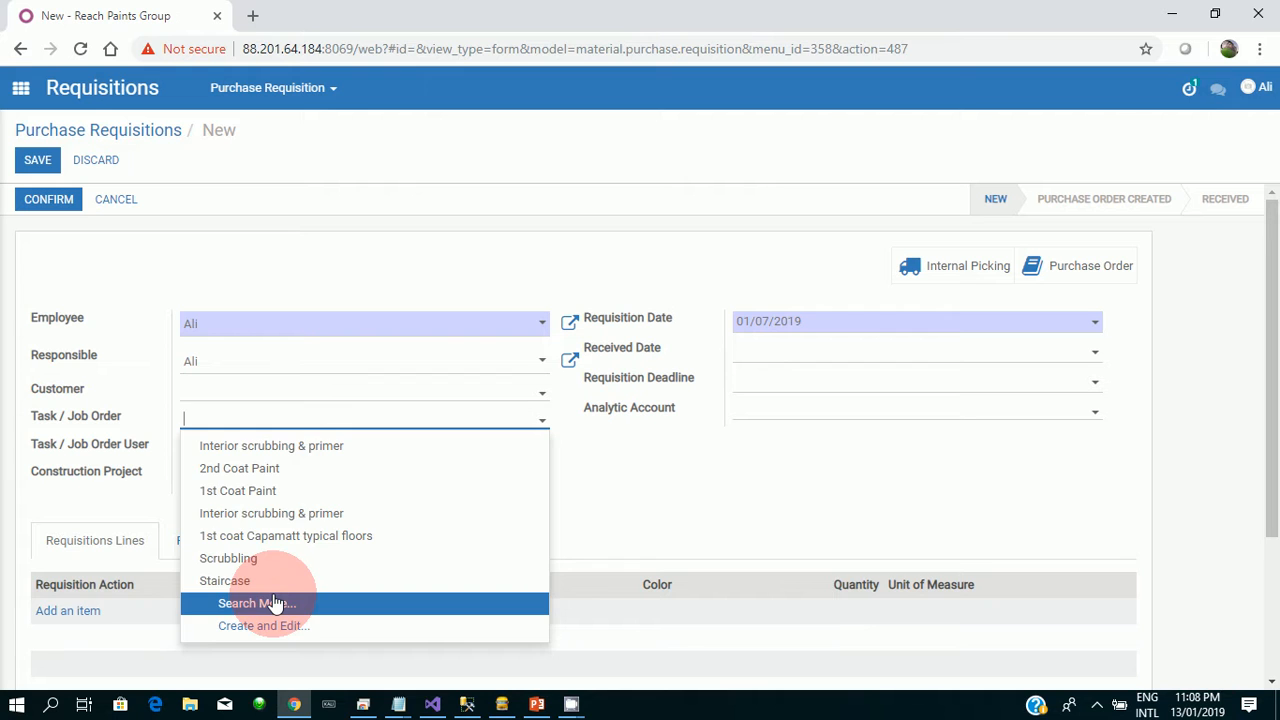
{"action": "left_click", "coordinate": [275, 603]}
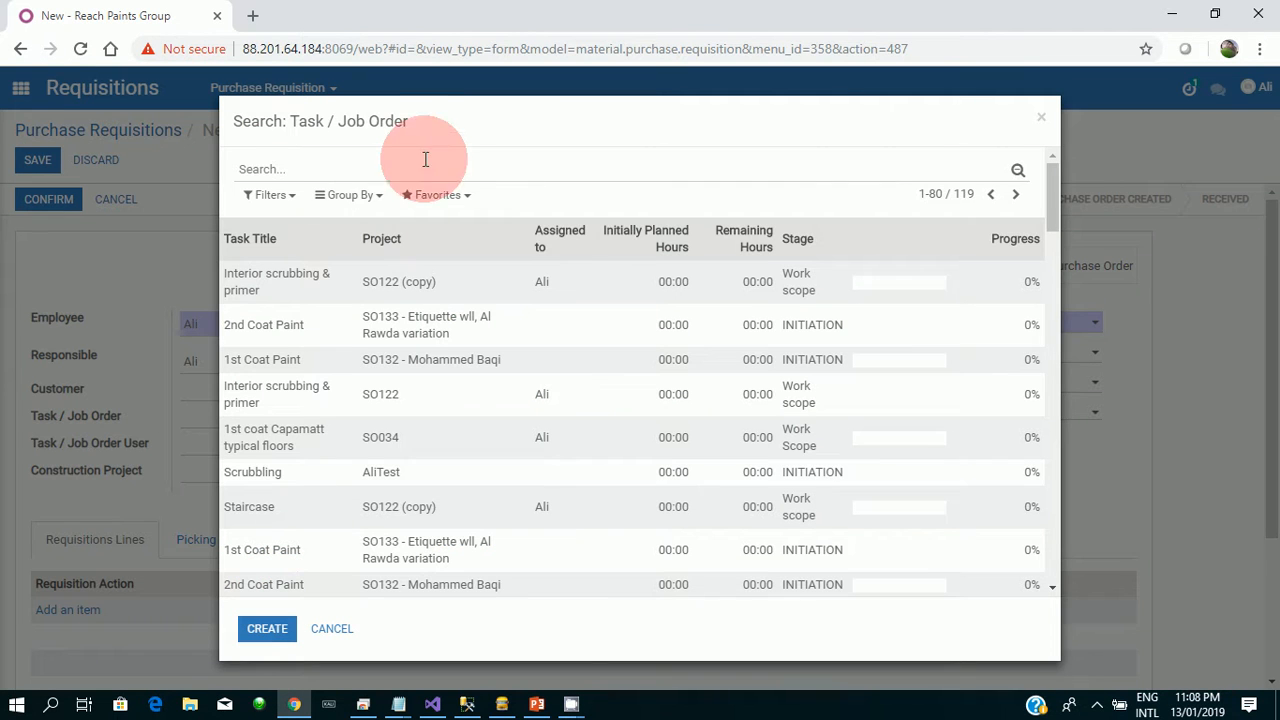
{"action": "left_click", "coordinate": [333, 172]}
{"action": "type", "text": "156"}
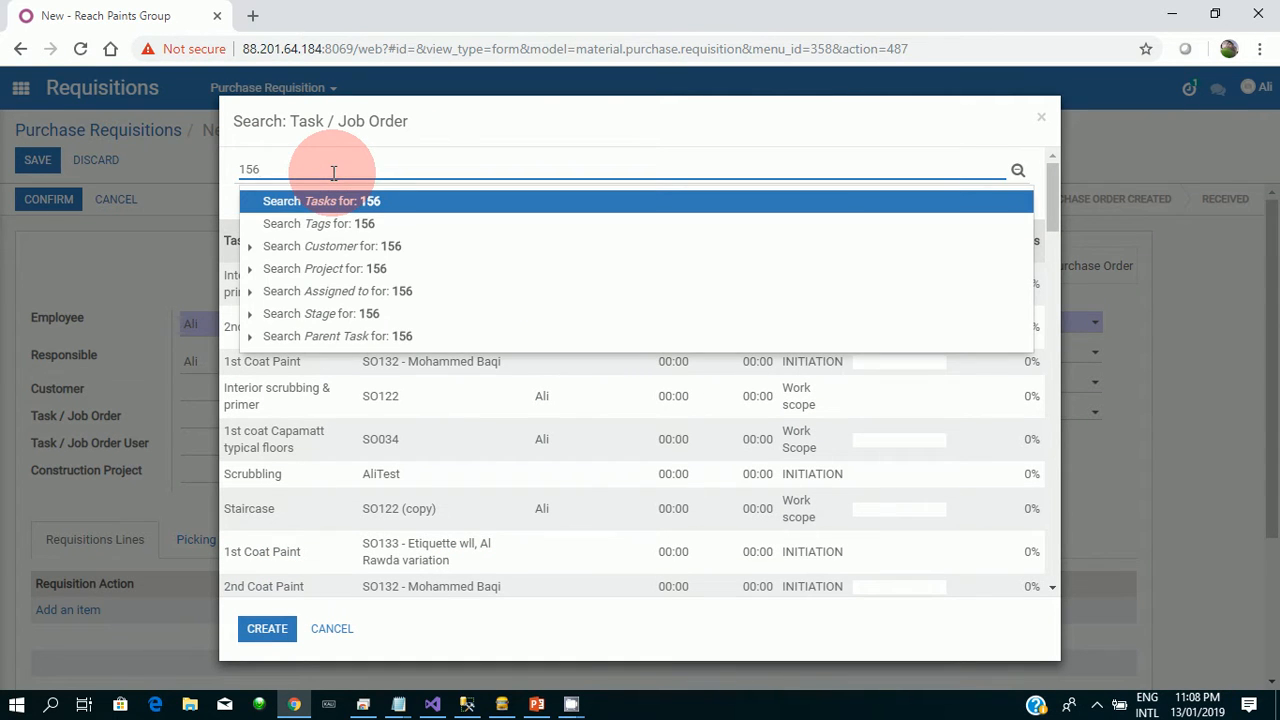
{"action": "left_click", "coordinate": [370, 268]}
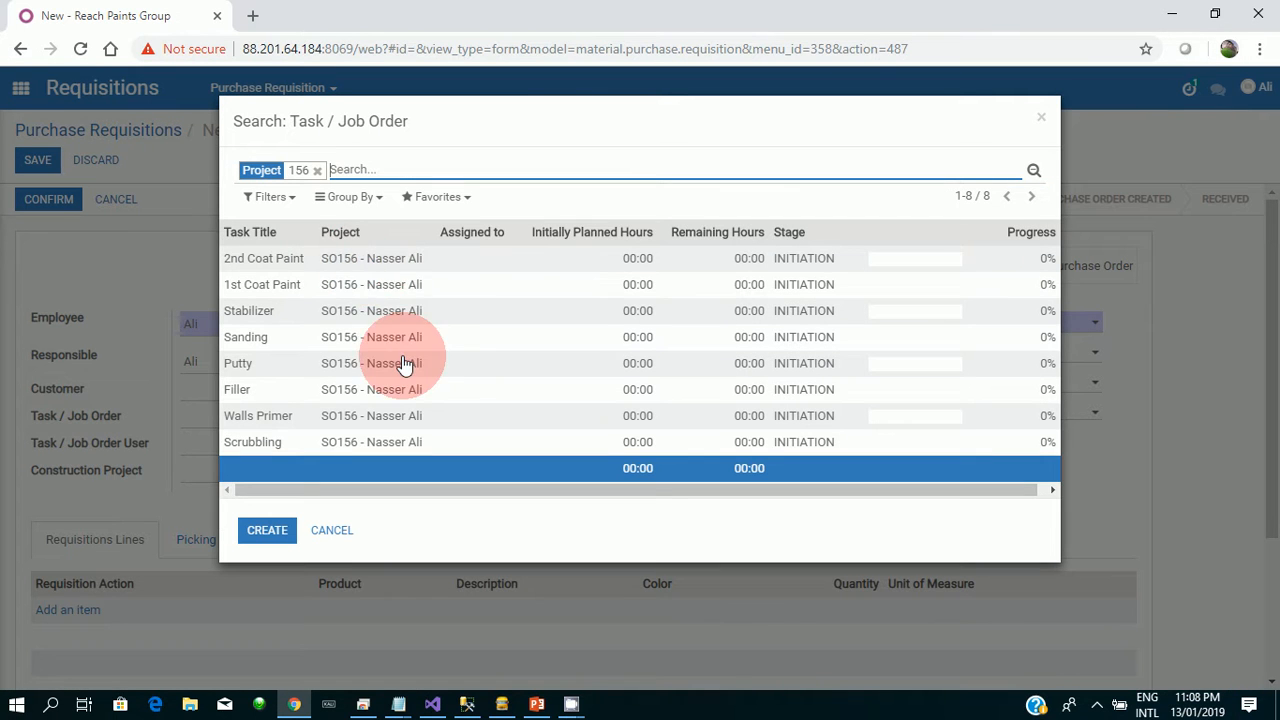
{"action": "left_click", "coordinate": [264, 287]}
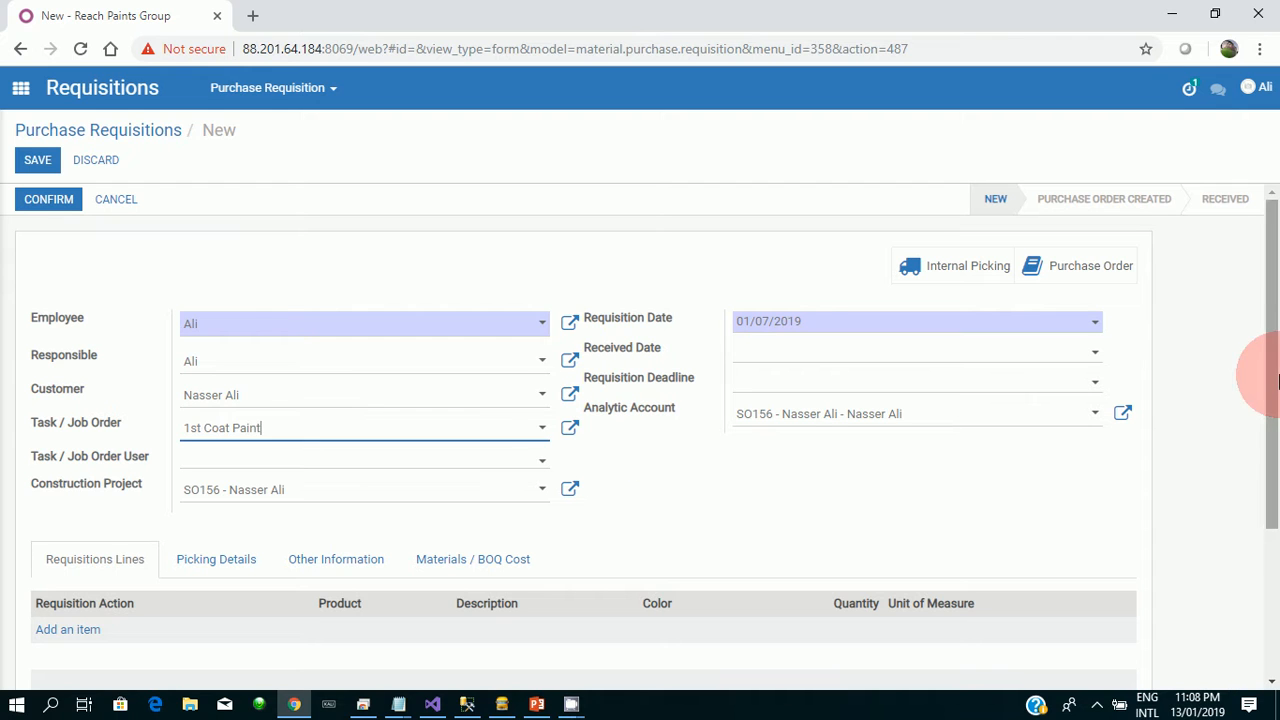
Step: Add a requisition line for 08080 HEMPEL THINNER FOR OIL PRIMER -G with a quantity of 20
{"action": "left_click_drag", "start_coordinate": [1275, 358], "coordinate": [1262, 392]}
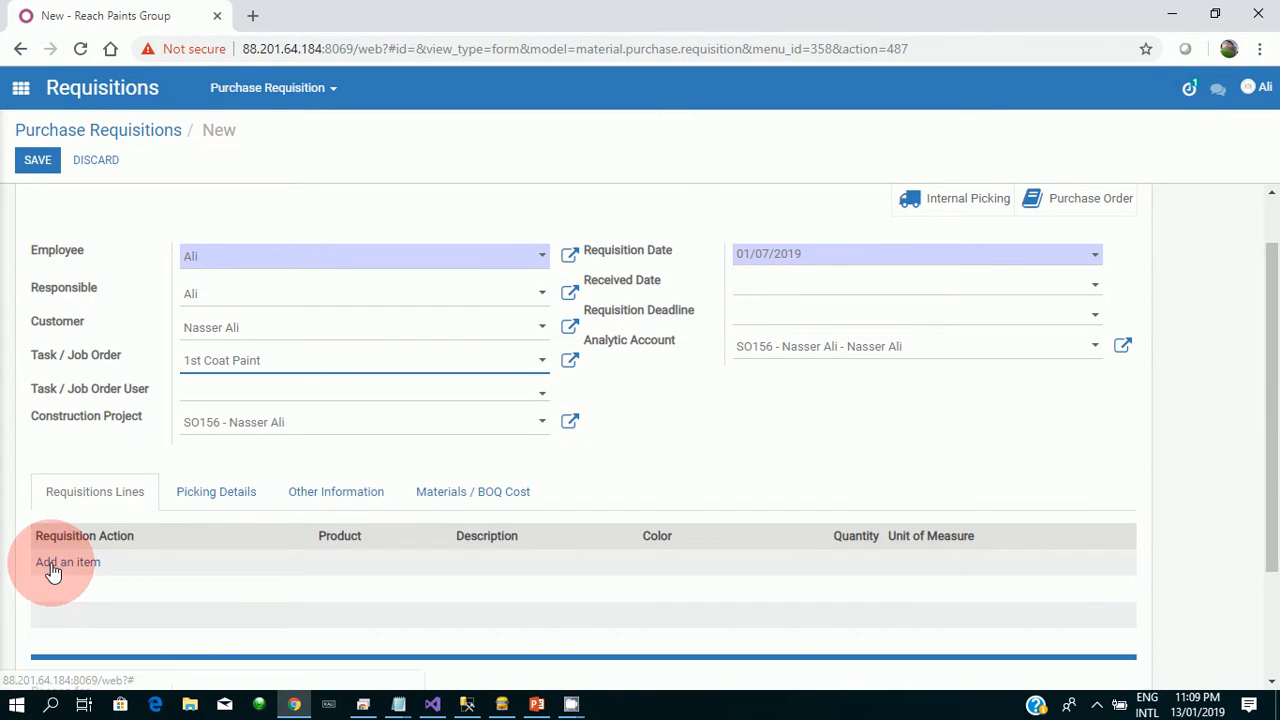
{"action": "left_click", "coordinate": [51, 563]}
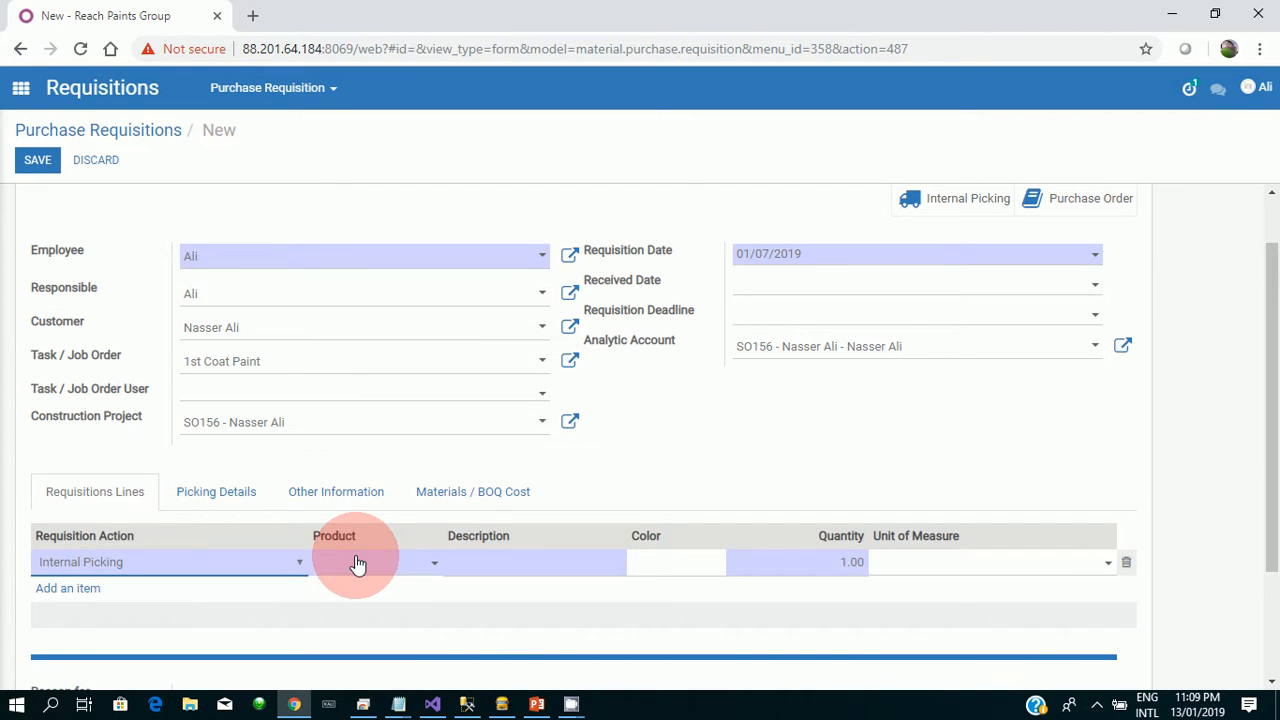
{"action": "left_click", "coordinate": [354, 563]}
{"action": "type", "text": "808"}
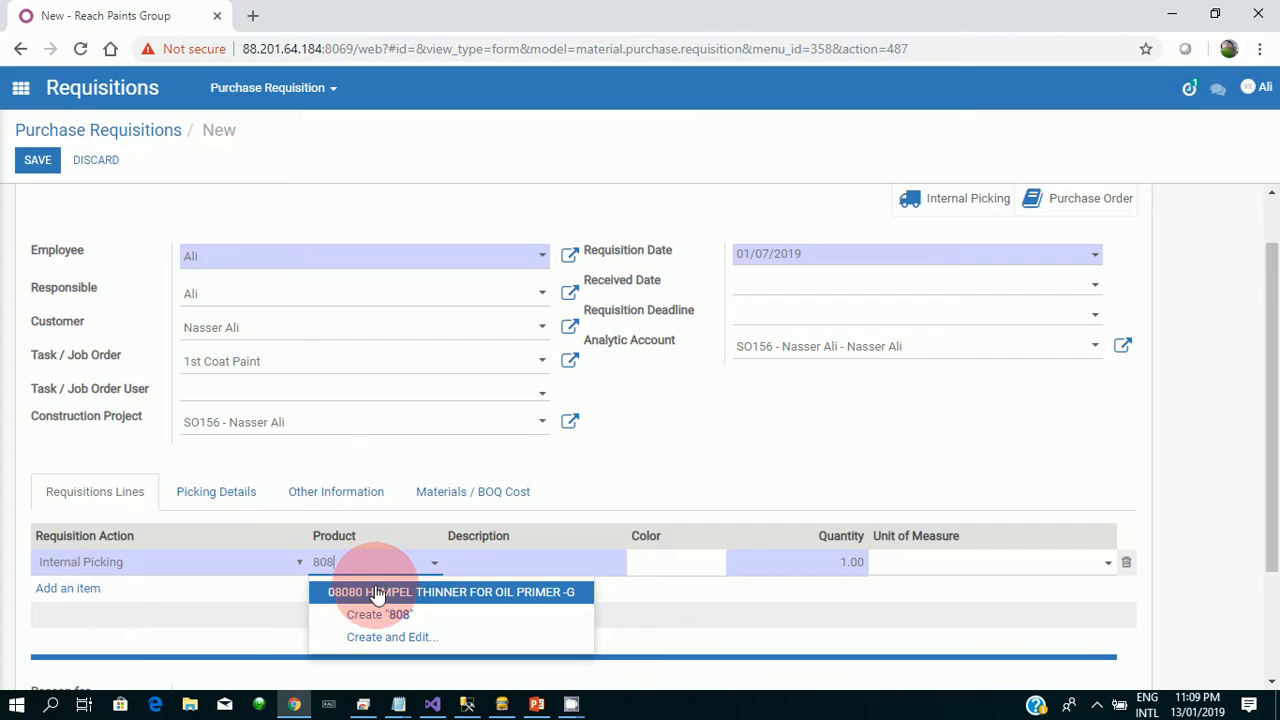
{"action": "left_click", "coordinate": [376, 593]}
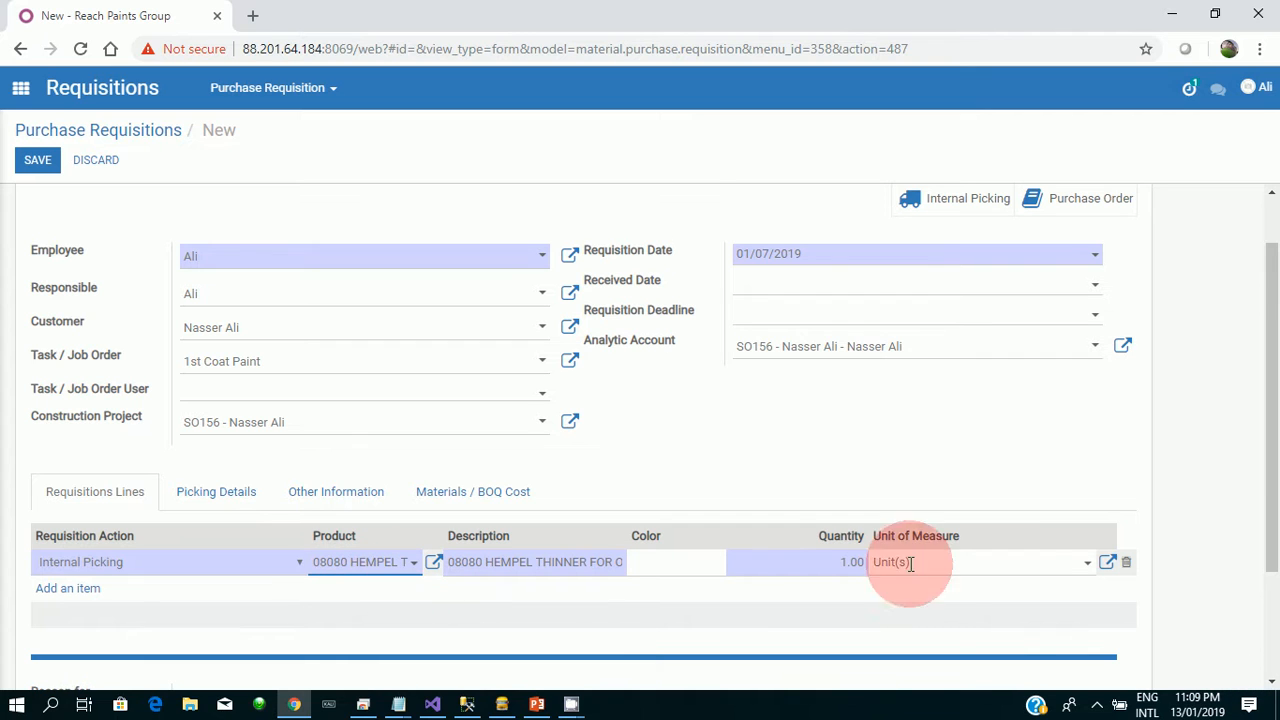
{"action": "left_click", "coordinate": [839, 552]}
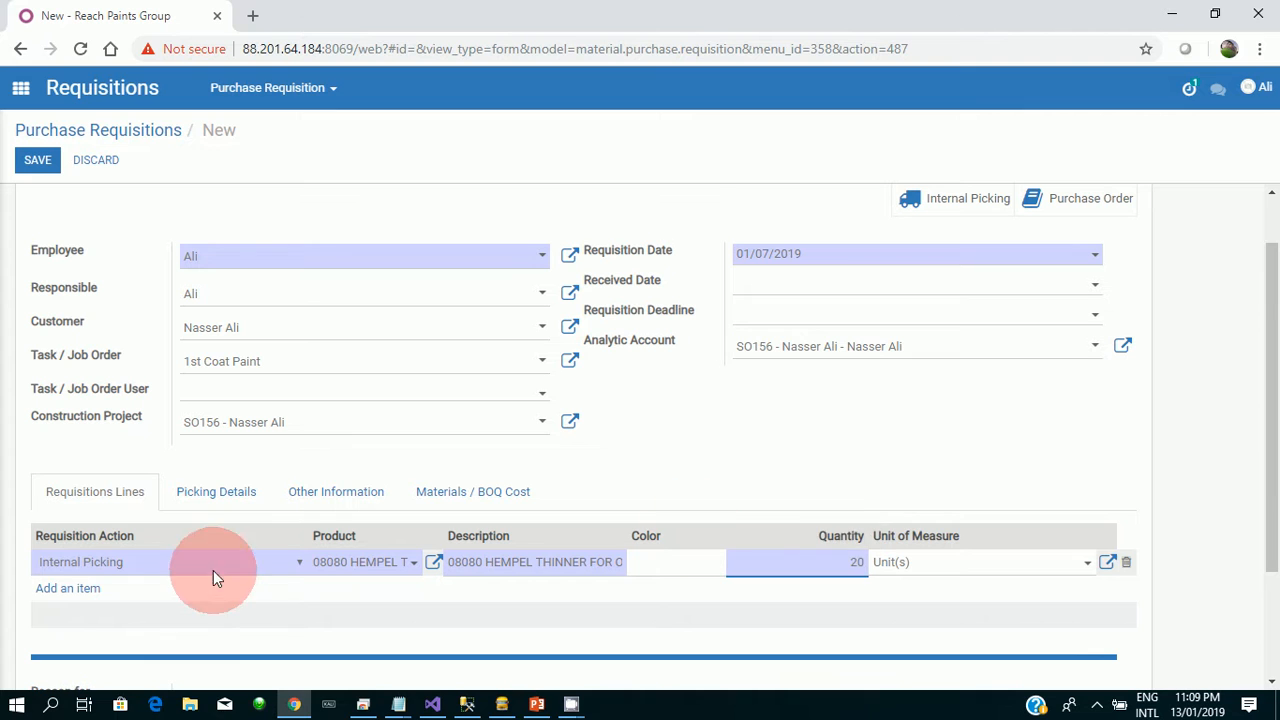
Step: Add a second requisition line for 05001 - WATERTITE M&M PRROF PAINT with a quantity of 2
{"action": "left_click", "coordinate": [64, 594]}
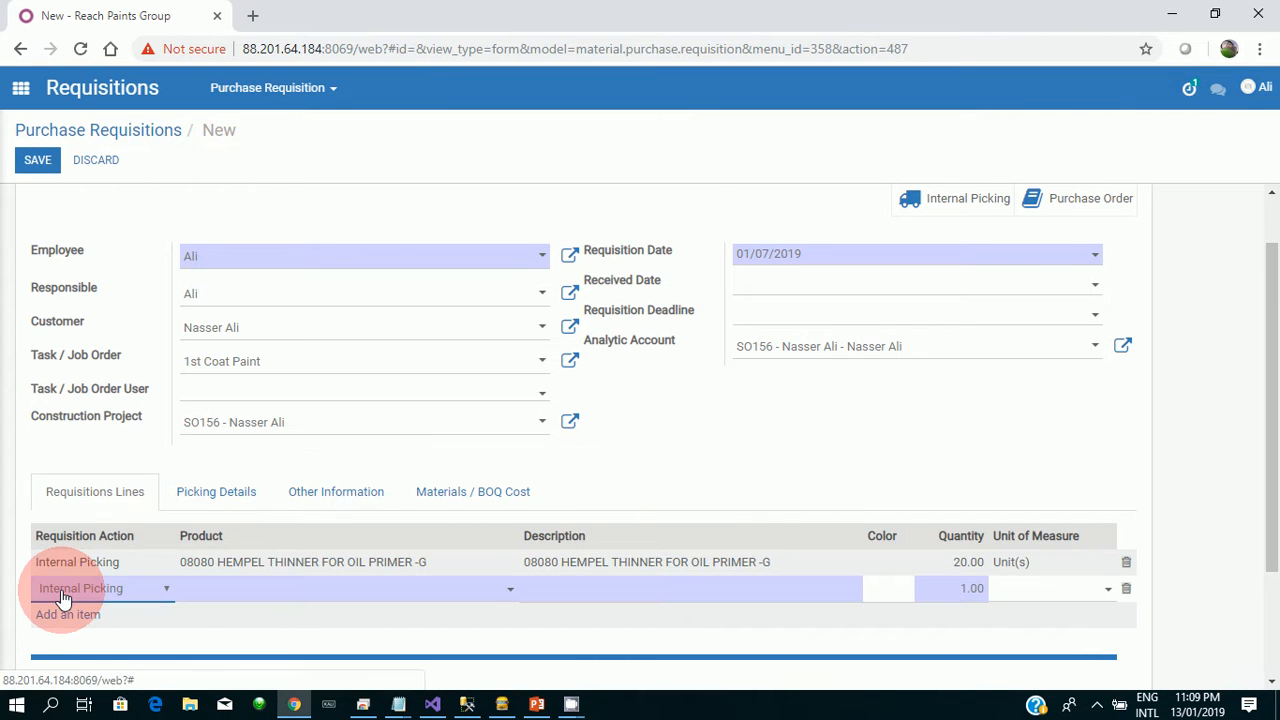
{"action": "left_click", "coordinate": [195, 592]}
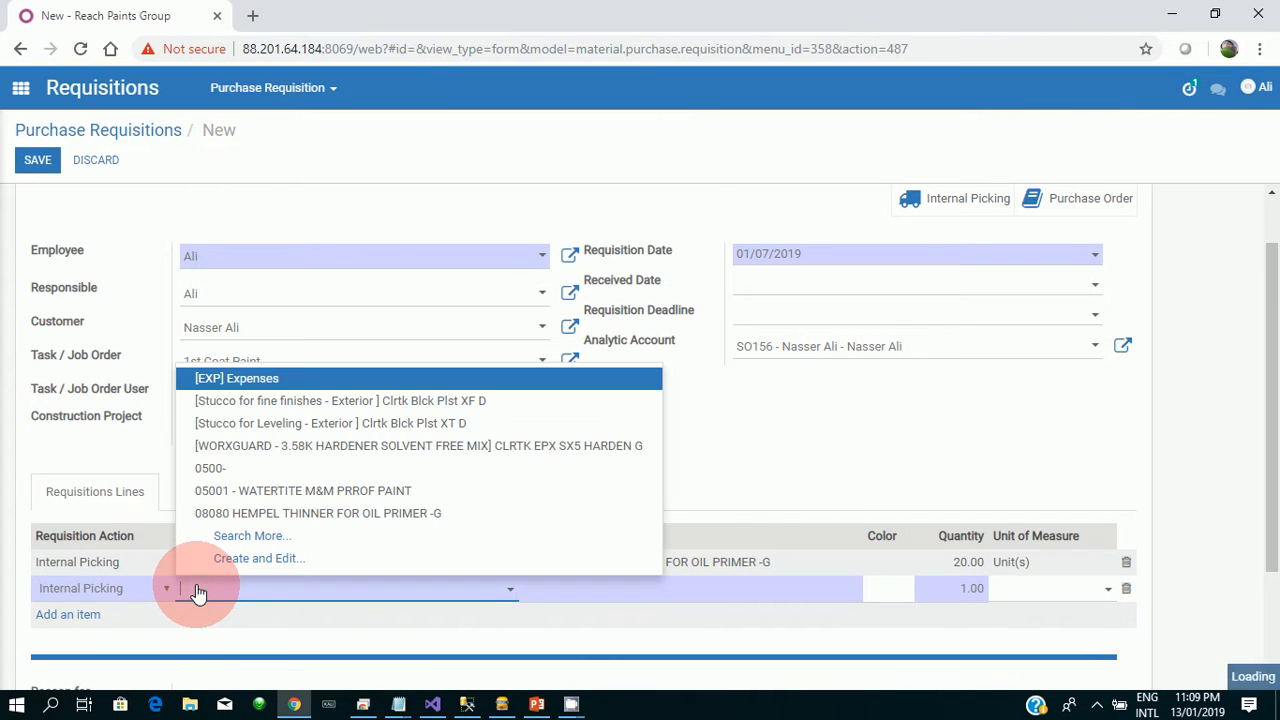
{"action": "type", "text": "05"}
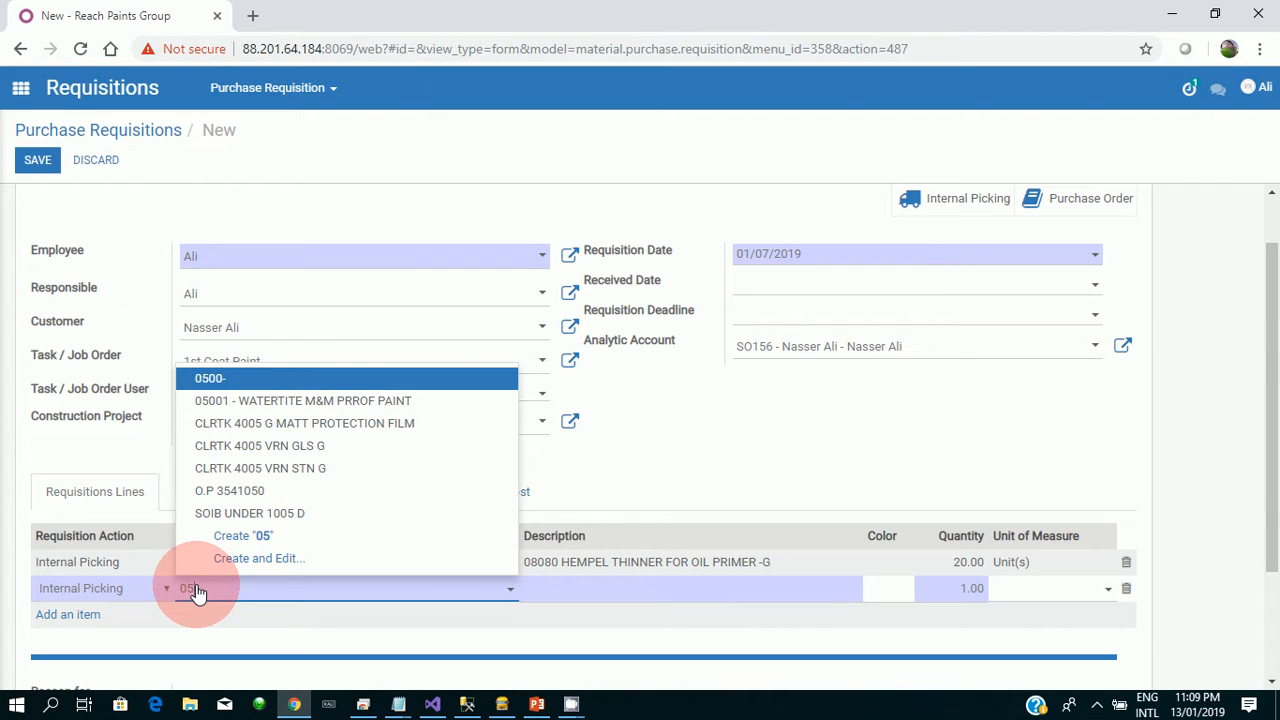
{"action": "type", "text": "001"}
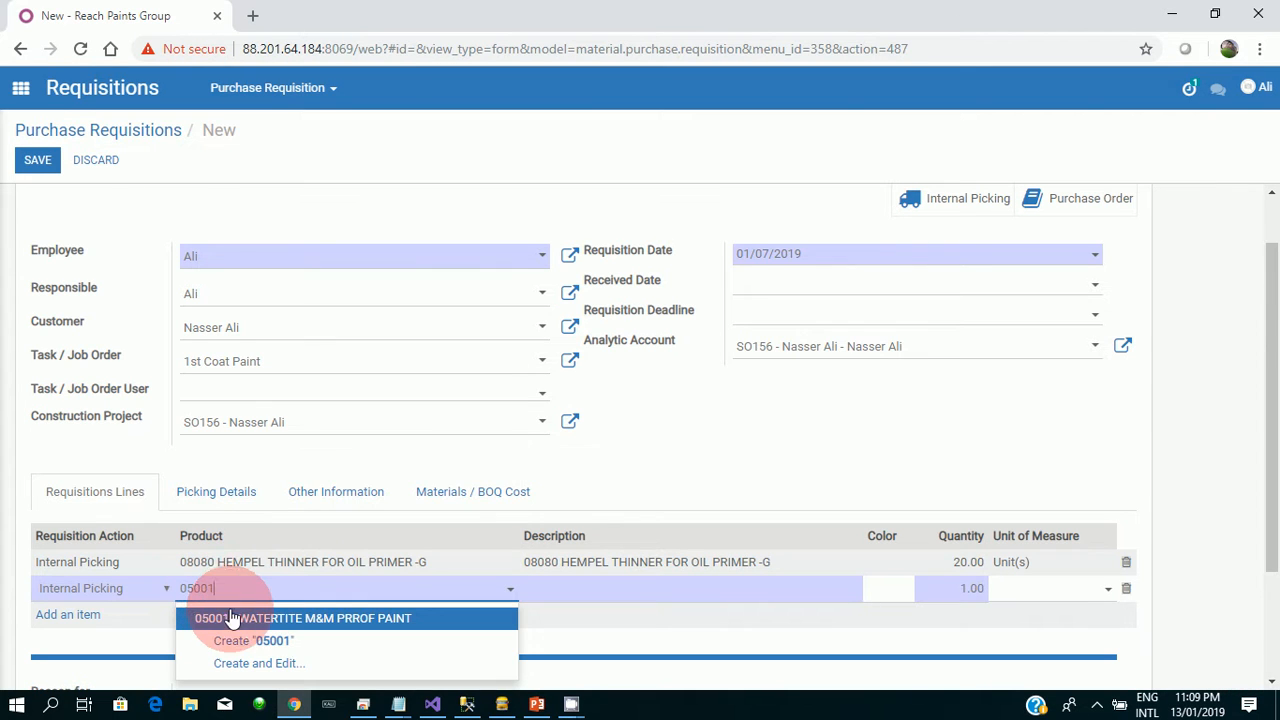
{"action": "left_click", "coordinate": [228, 618]}
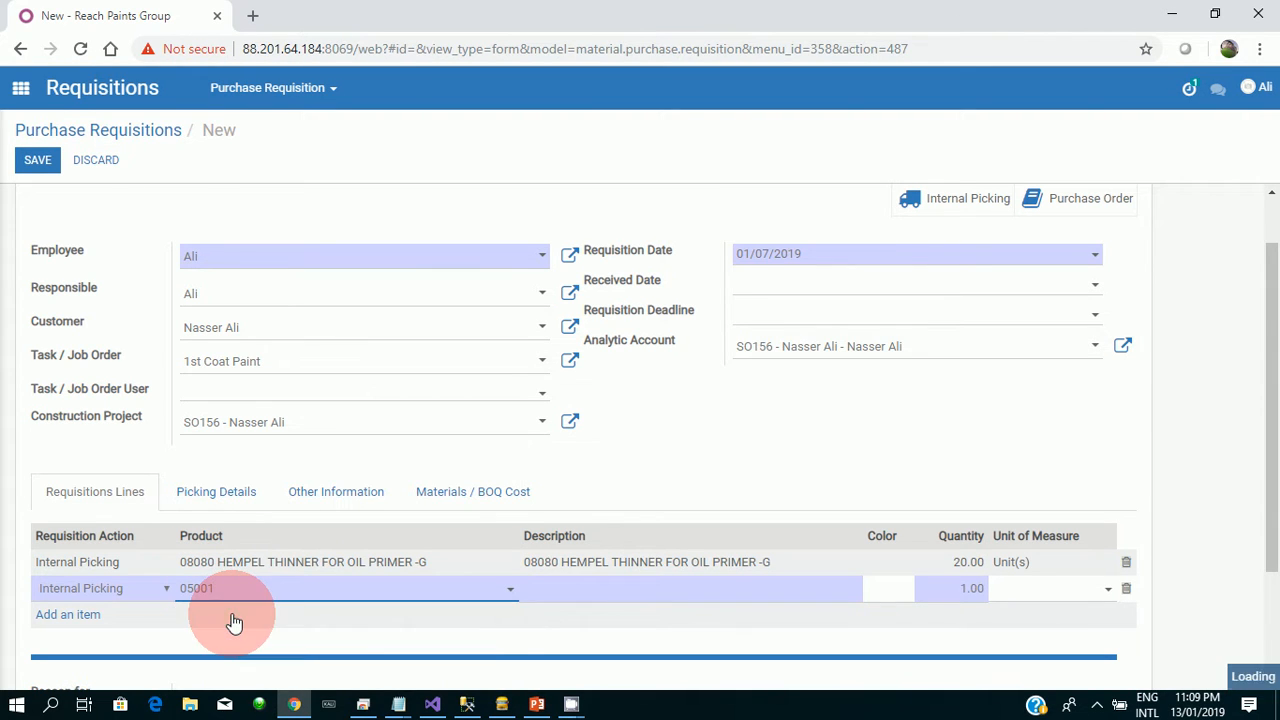
{"action": "left_click", "coordinate": [955, 587]}
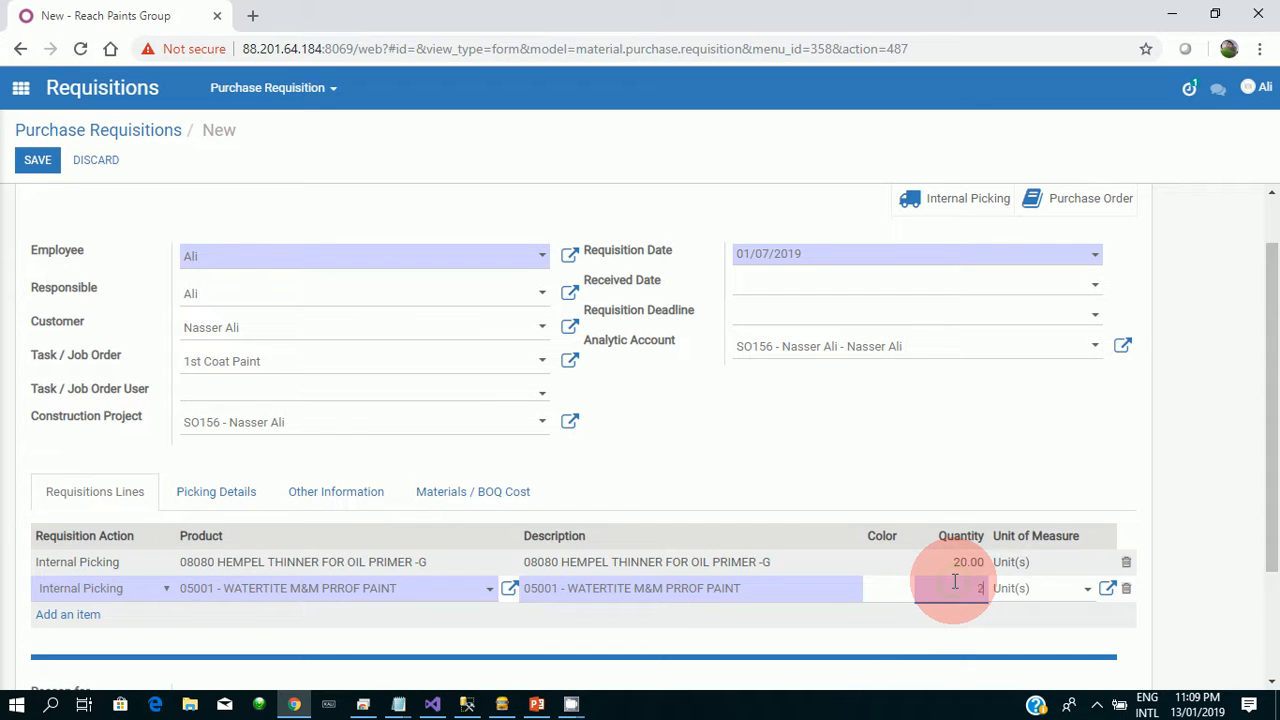
{"action": "type", "text": "2"}
{"action": "left_click", "coordinate": [778, 632]}
{"action": "left_click", "coordinate": [1143, 528]}
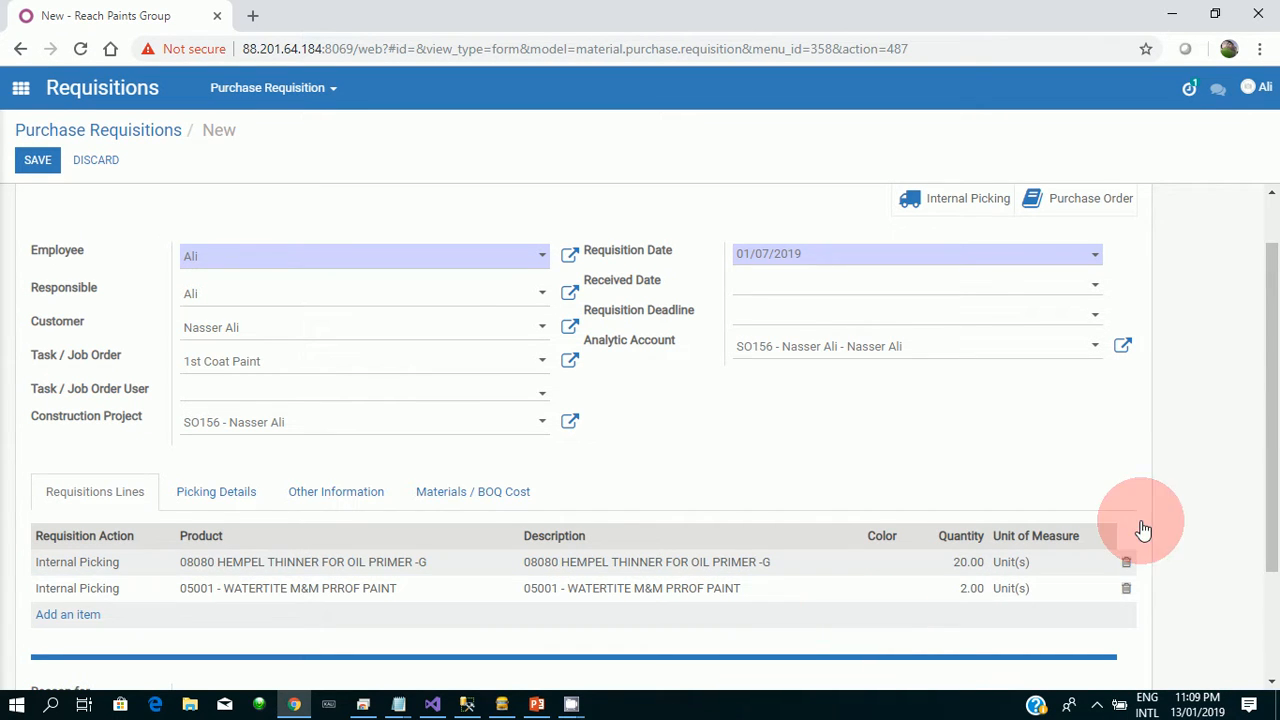
Step: Confirm the purchase requisition and mark it as received
{"action": "left_click_drag", "start_coordinate": [1273, 440], "coordinate": [1268, 317]}
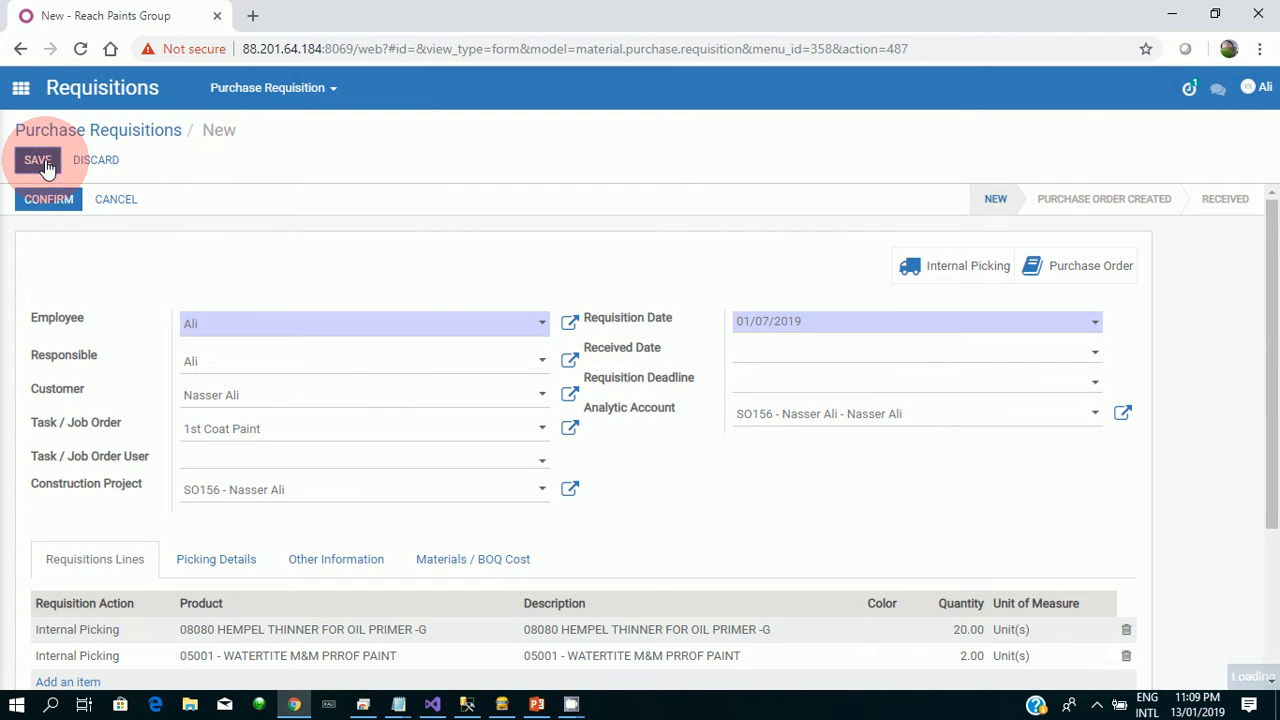
{"action": "left_click", "coordinate": [44, 207]}
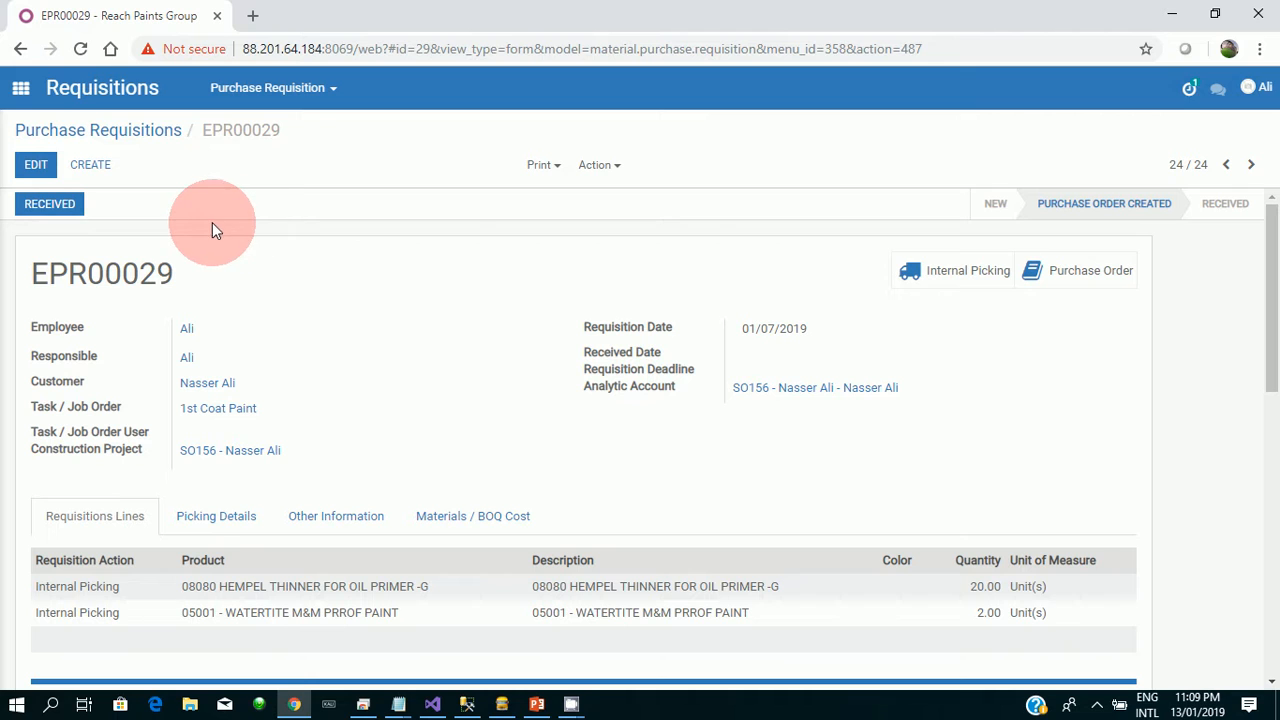
{"action": "left_click", "coordinate": [50, 204]}
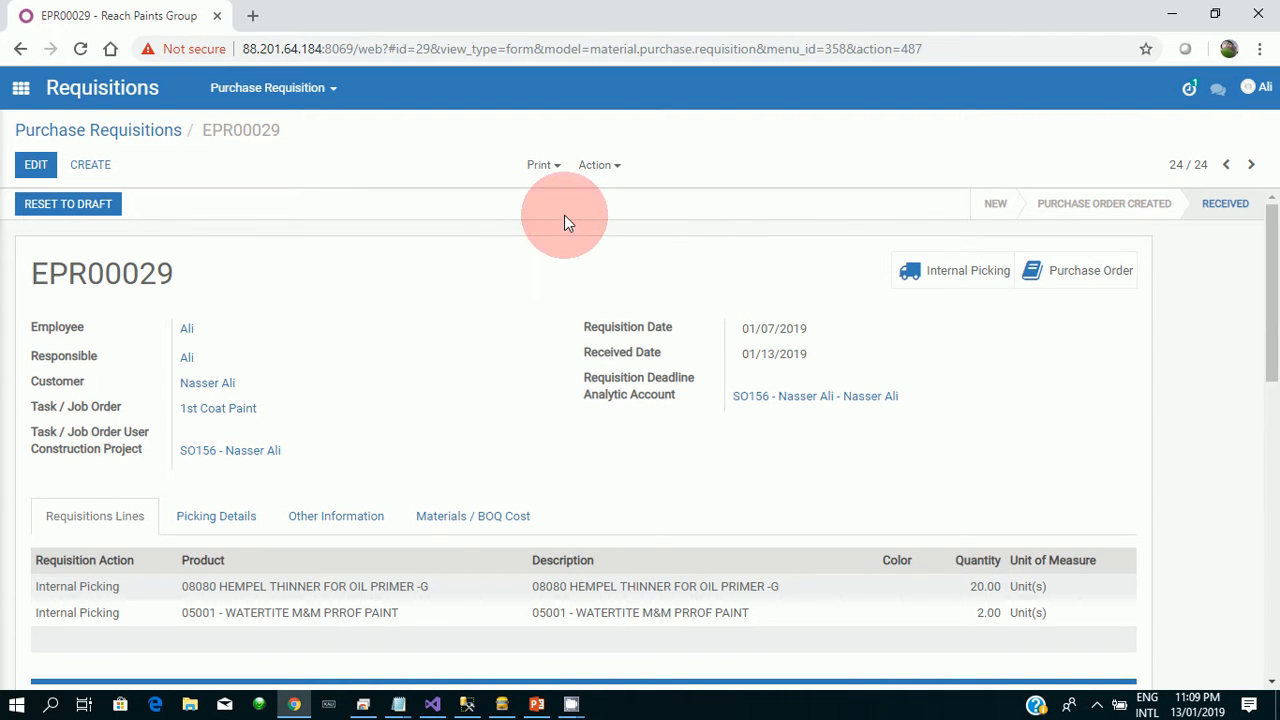
Step: Open the requisition's internal picking for editing and assign the new sales order's analytic account to both product lines
{"action": "left_click", "coordinate": [941, 262]}
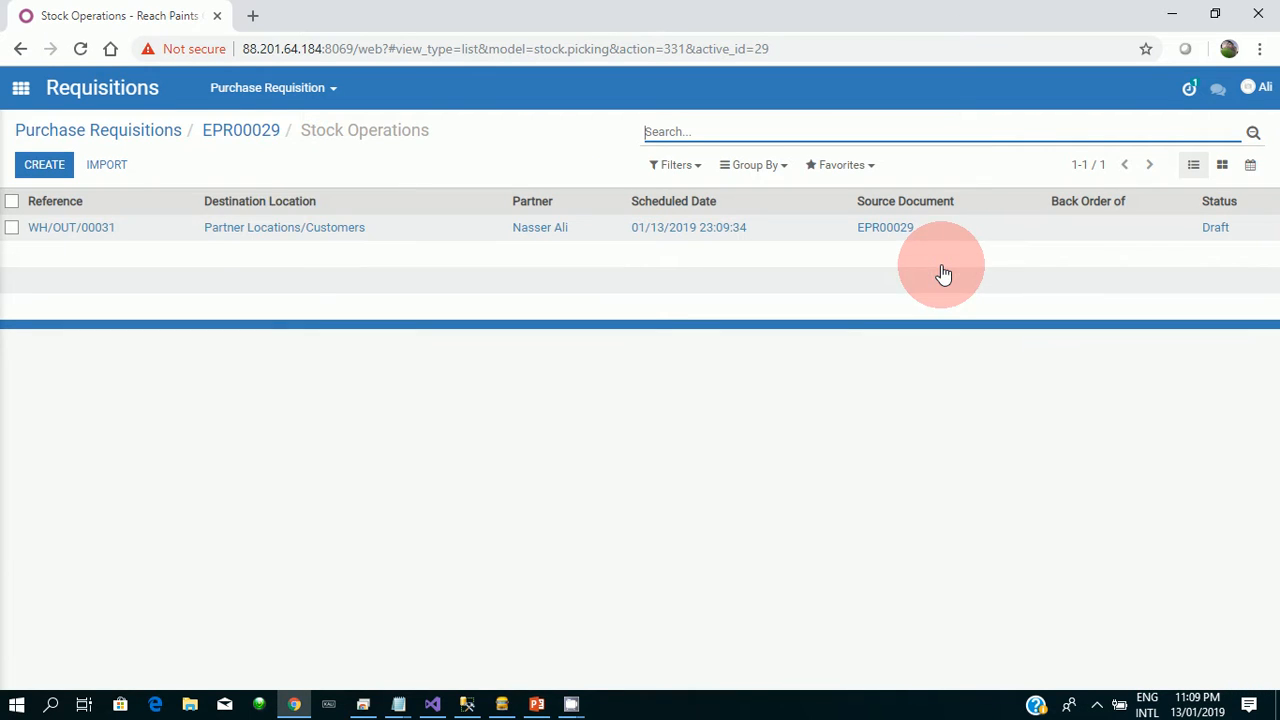
{"action": "left_click", "coordinate": [211, 229]}
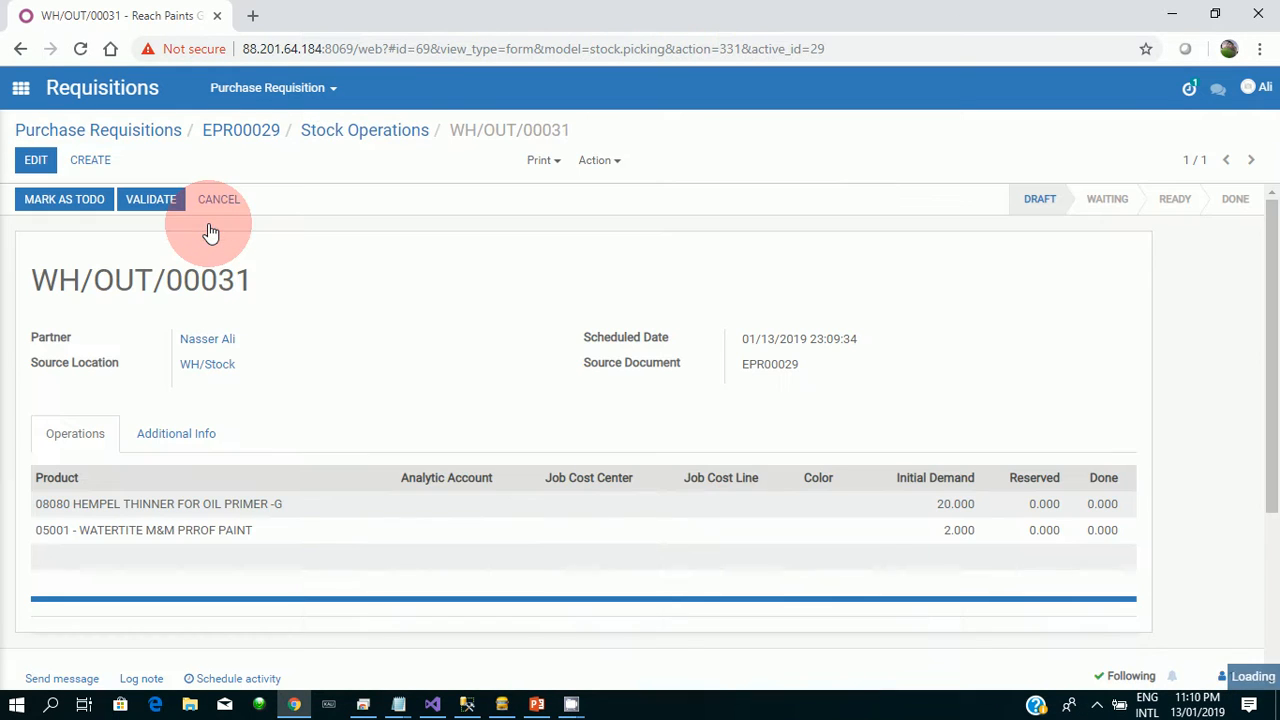
{"action": "left_click", "coordinate": [38, 163]}
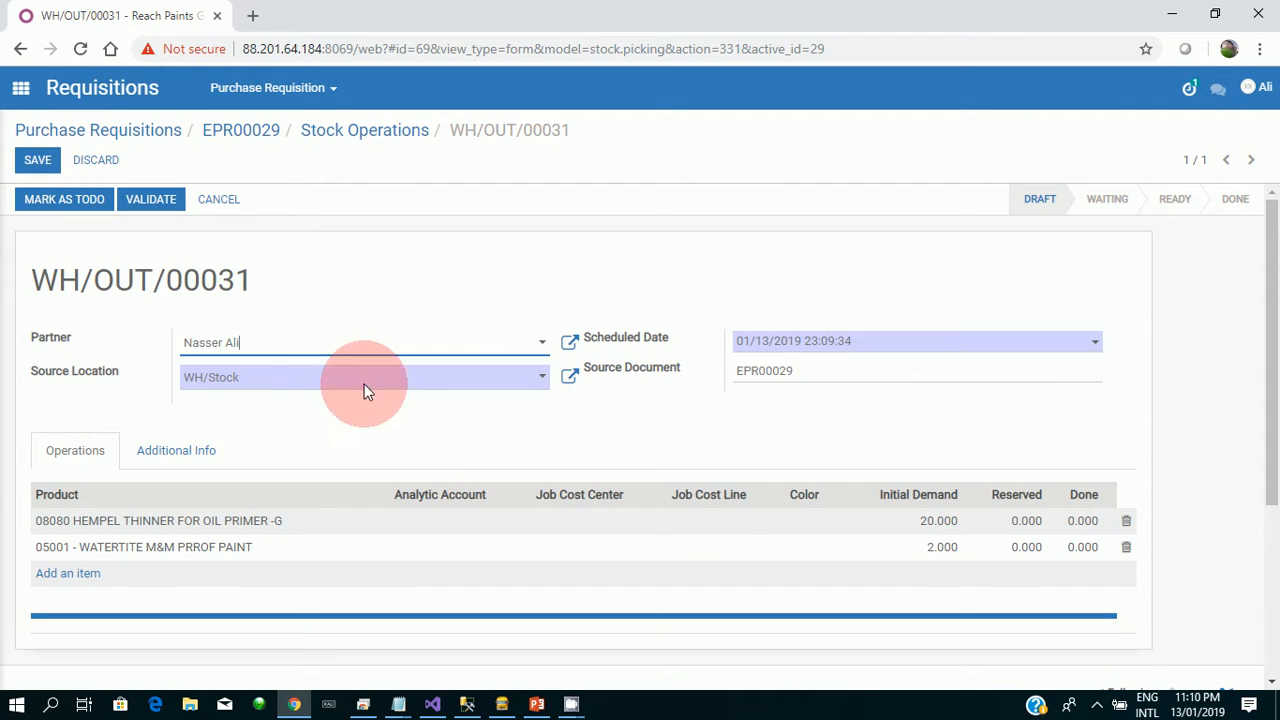
{"action": "left_click", "coordinate": [422, 522]}
{"action": "type", "text": "15"}
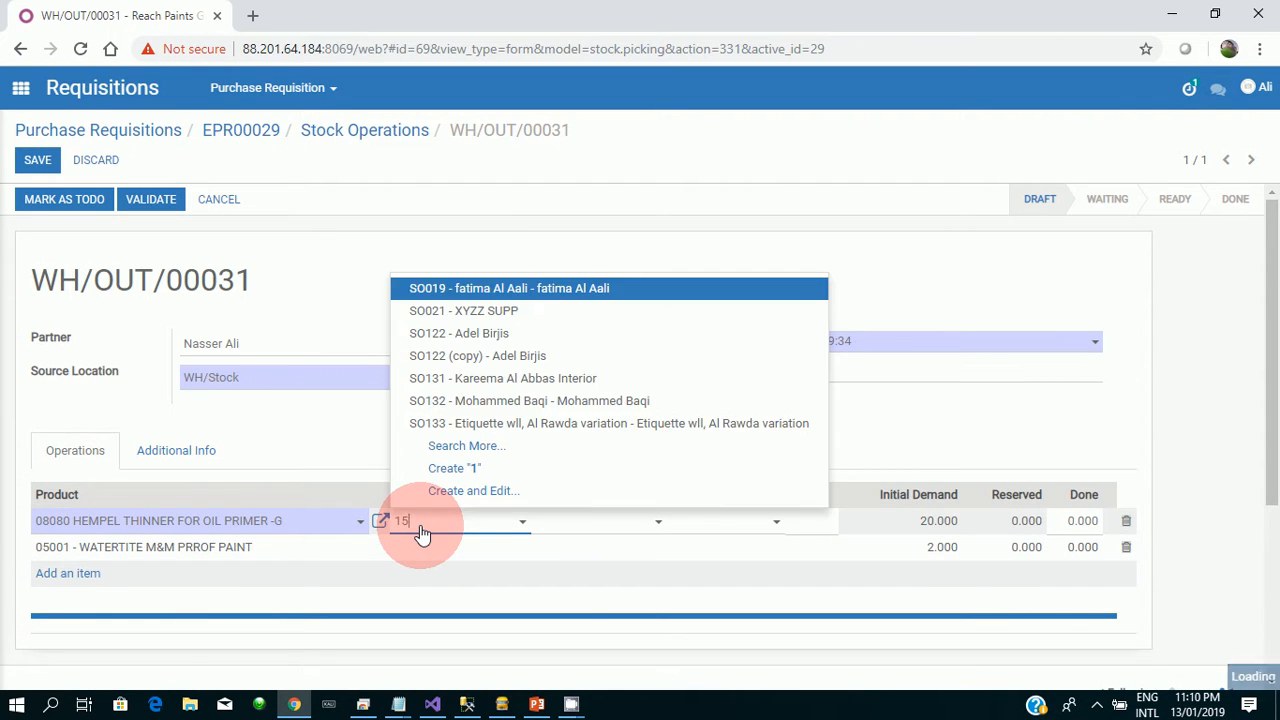
{"action": "type", "text": "6"}
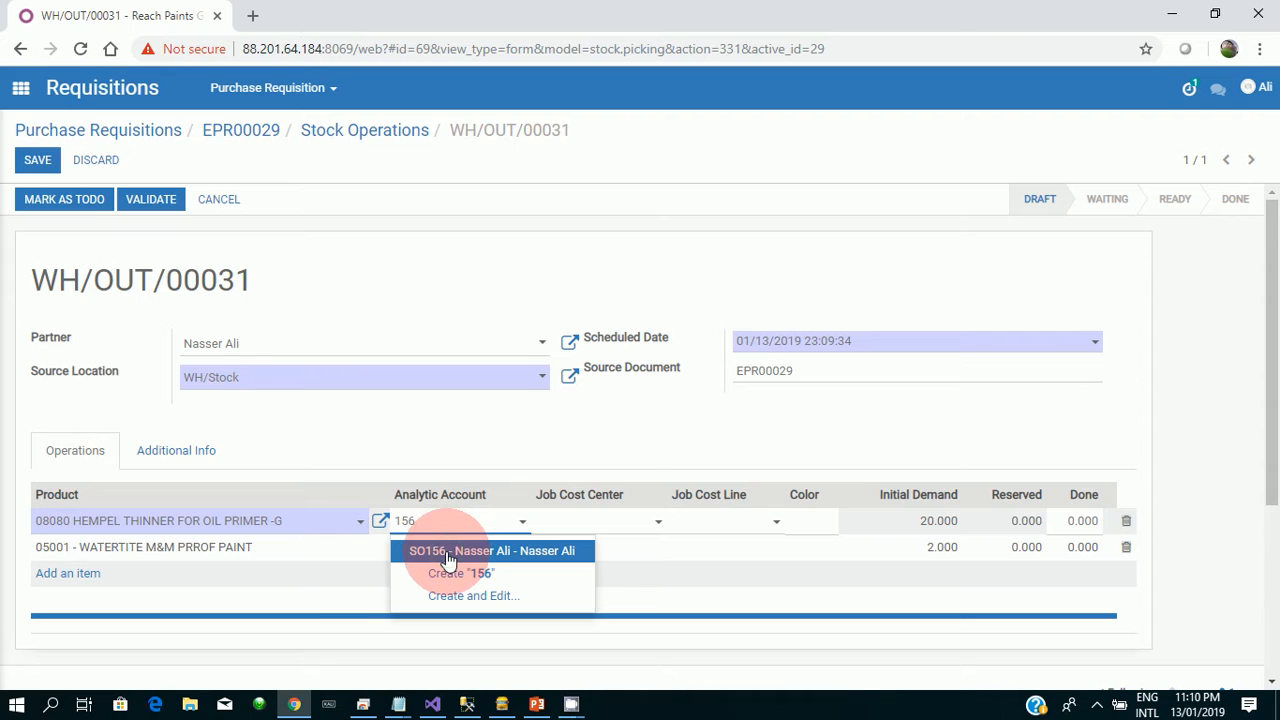
{"action": "left_click", "coordinate": [449, 558]}
{"action": "left_click", "coordinate": [435, 557]}
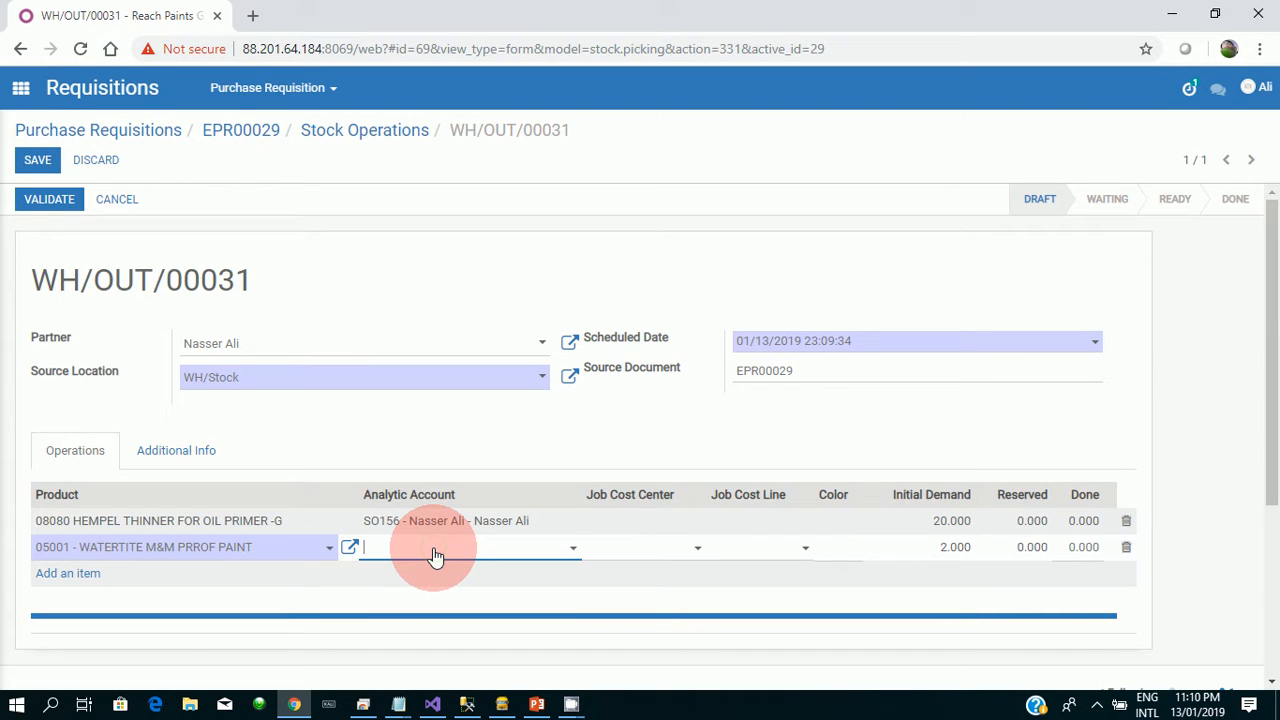
{"action": "type", "text": "156"}
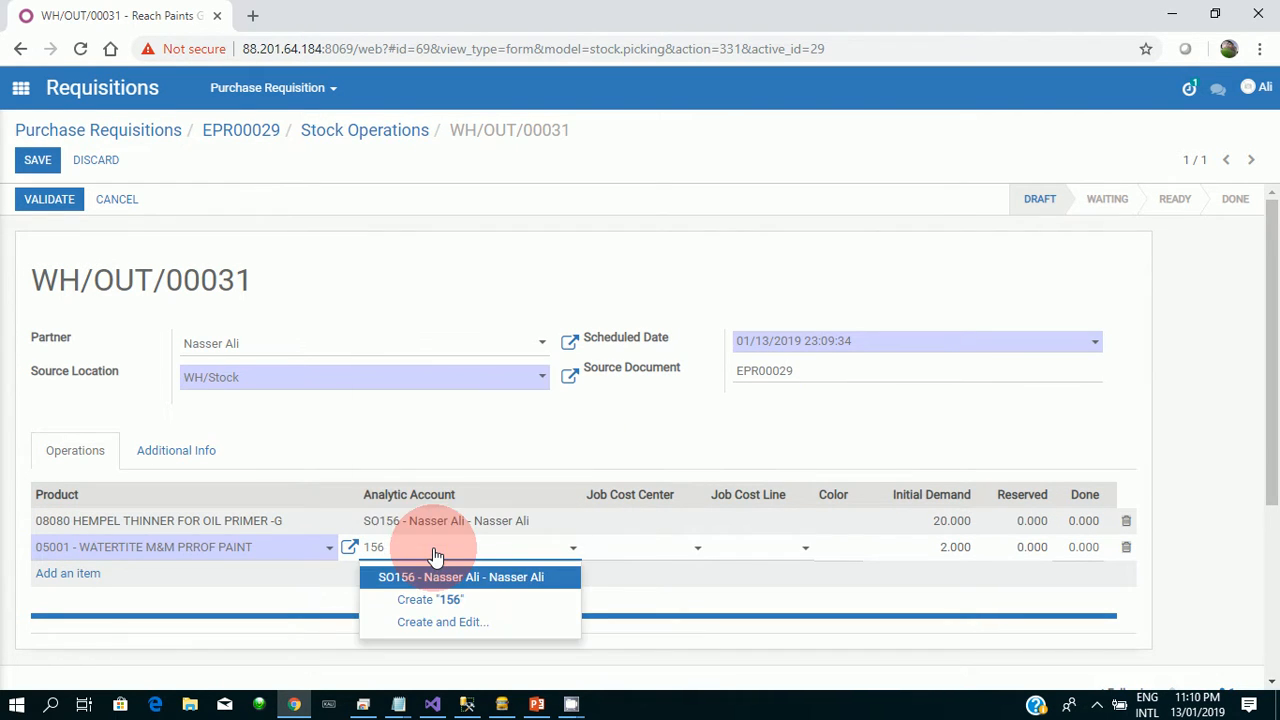
{"action": "left_click", "coordinate": [435, 580]}
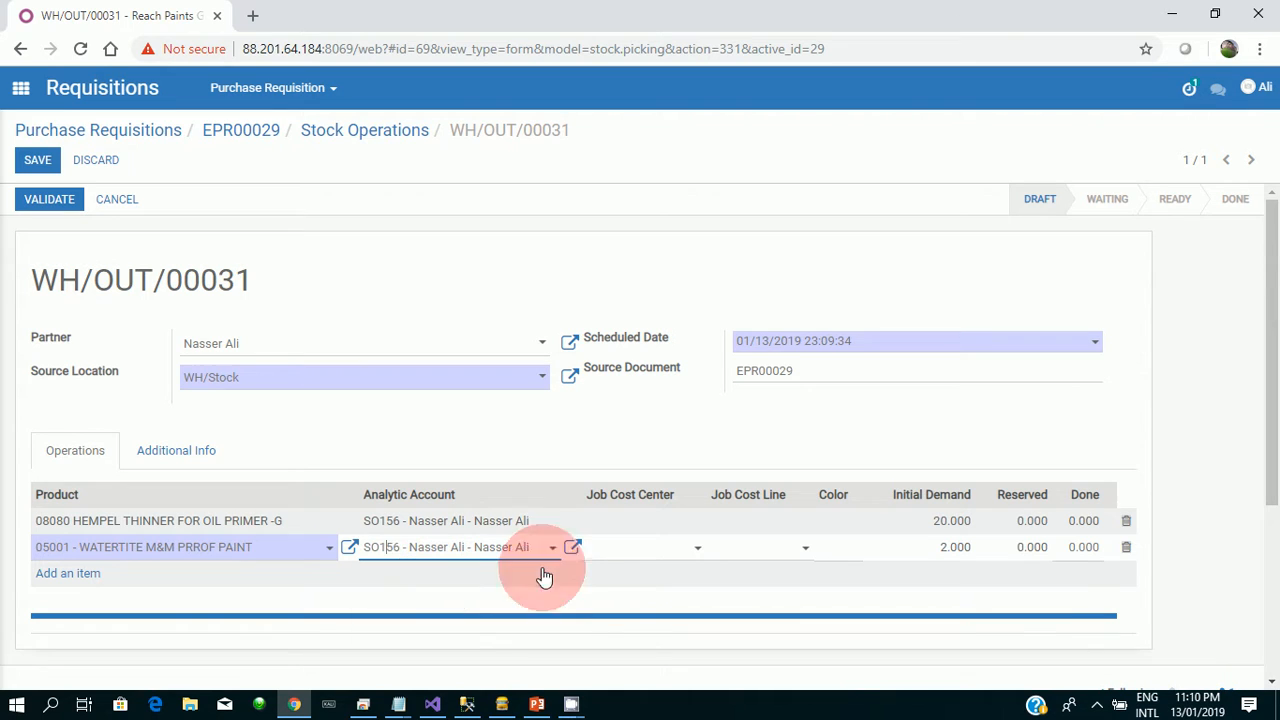
Step: Set the Done quantities to 20 for the thinner and 2 for the WATERTITE paint, and validate the picking
{"action": "left_click", "coordinate": [1088, 521]}
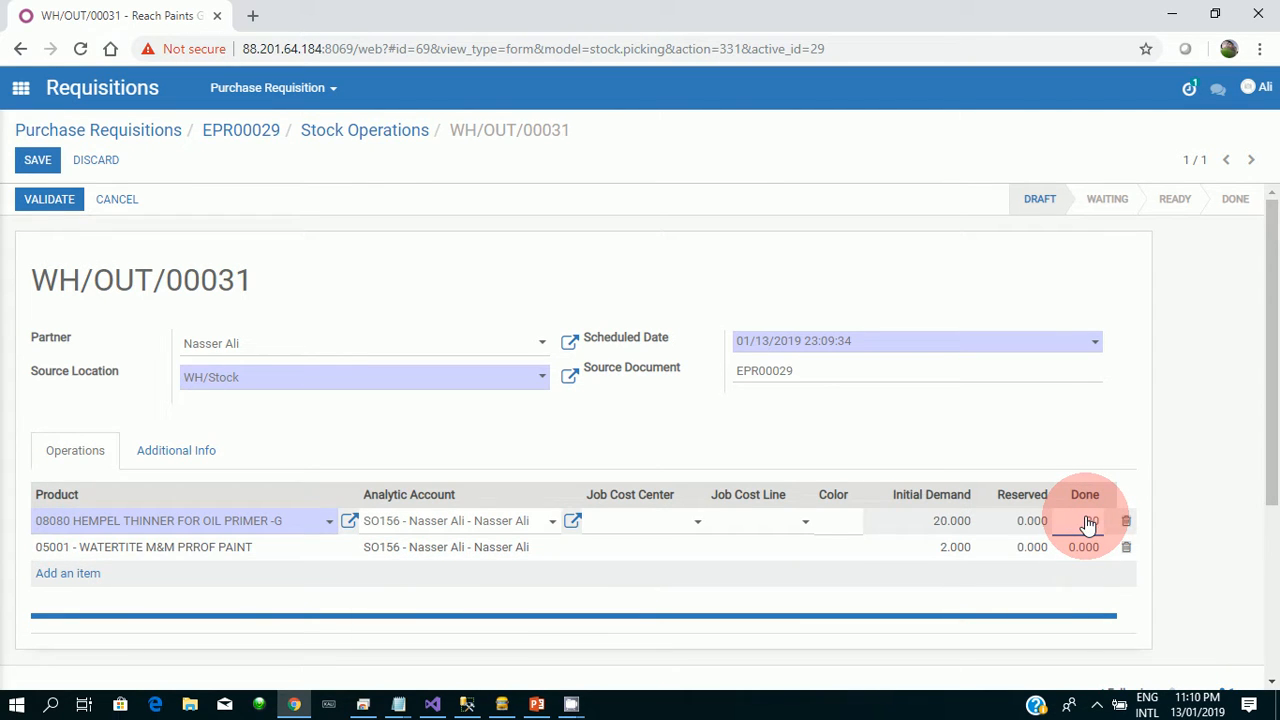
{"action": "type", "text": "20"}
{"action": "left_click", "coordinate": [1083, 547]}
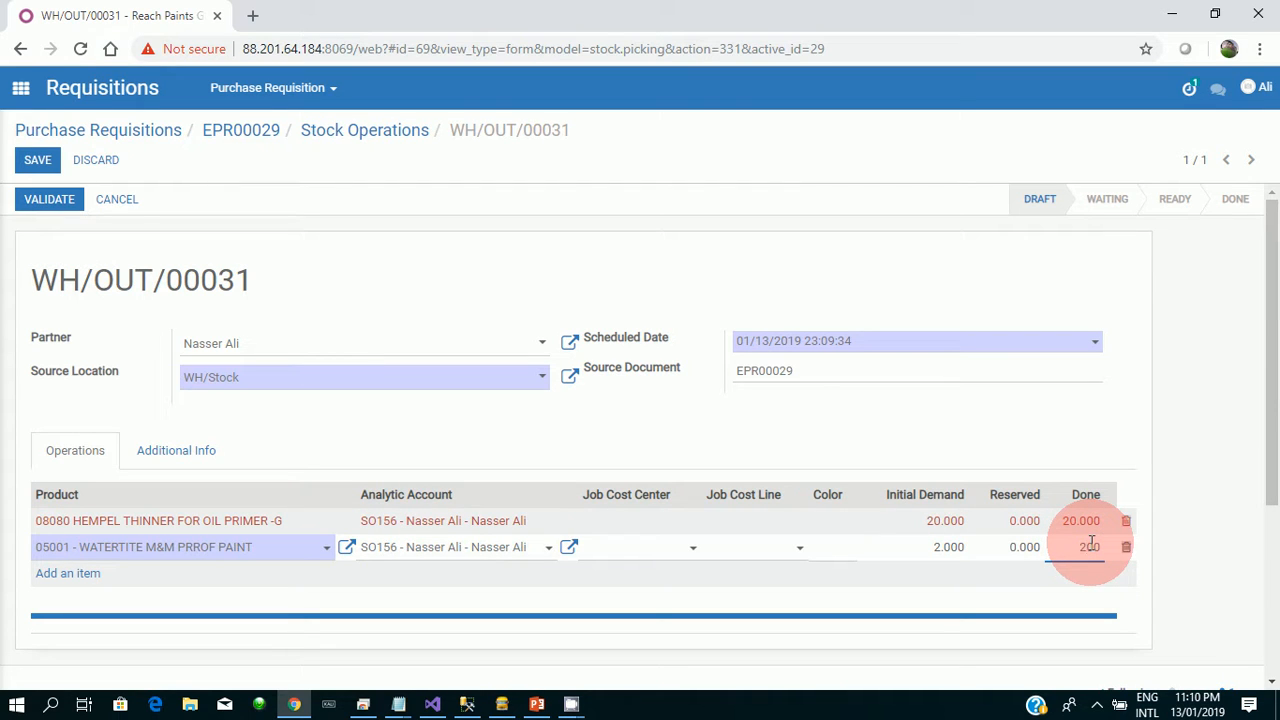
{"action": "left_click", "coordinate": [757, 600]}
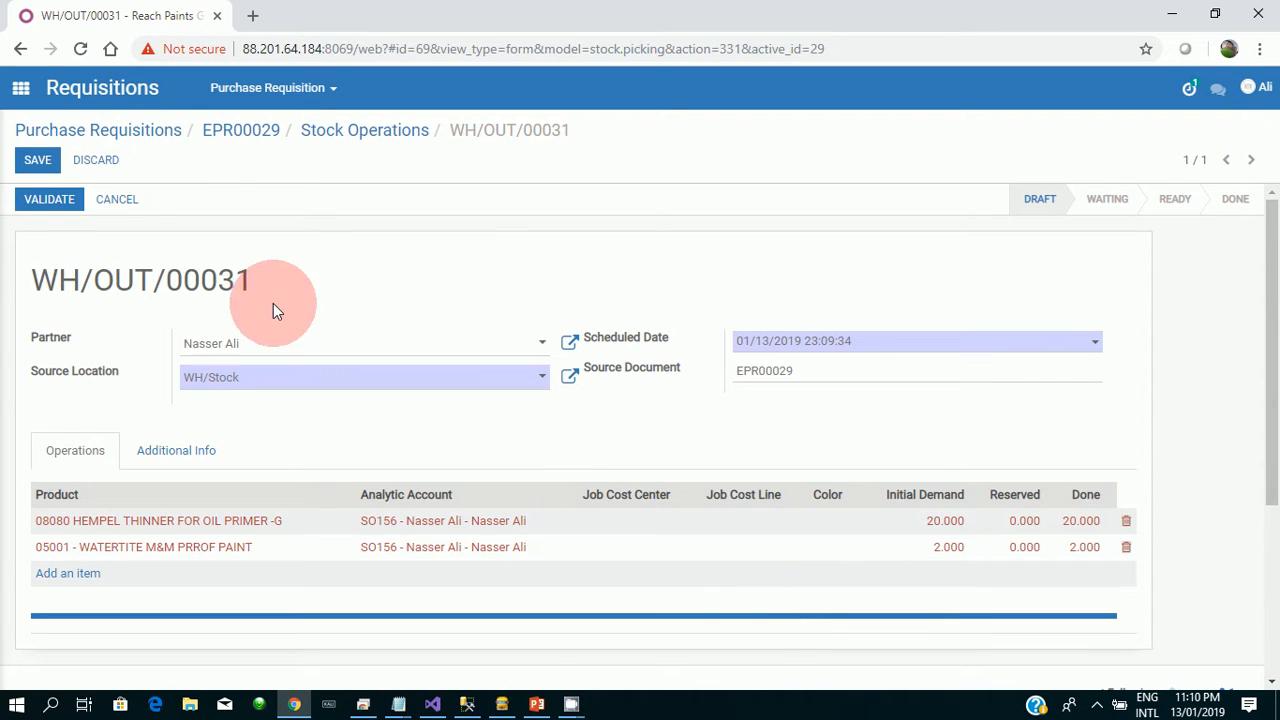
{"action": "left_click", "coordinate": [62, 207]}
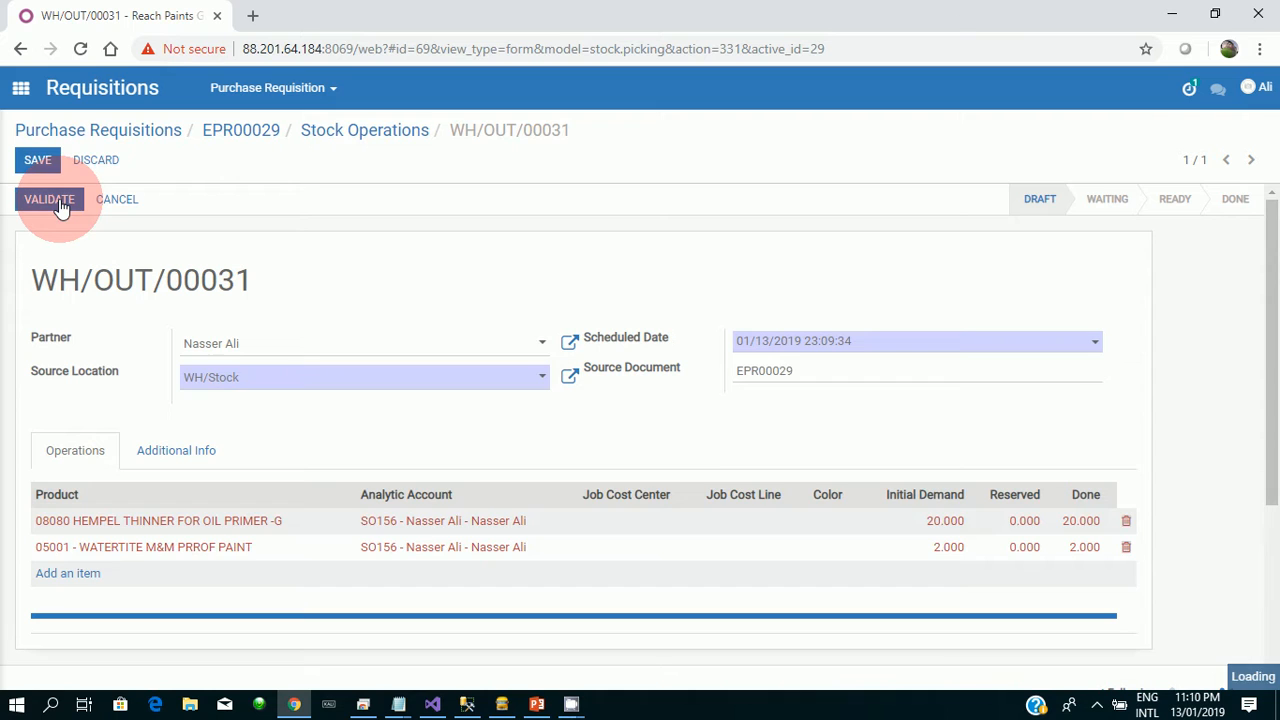
{"action": "left_click", "coordinate": [38, 161]}
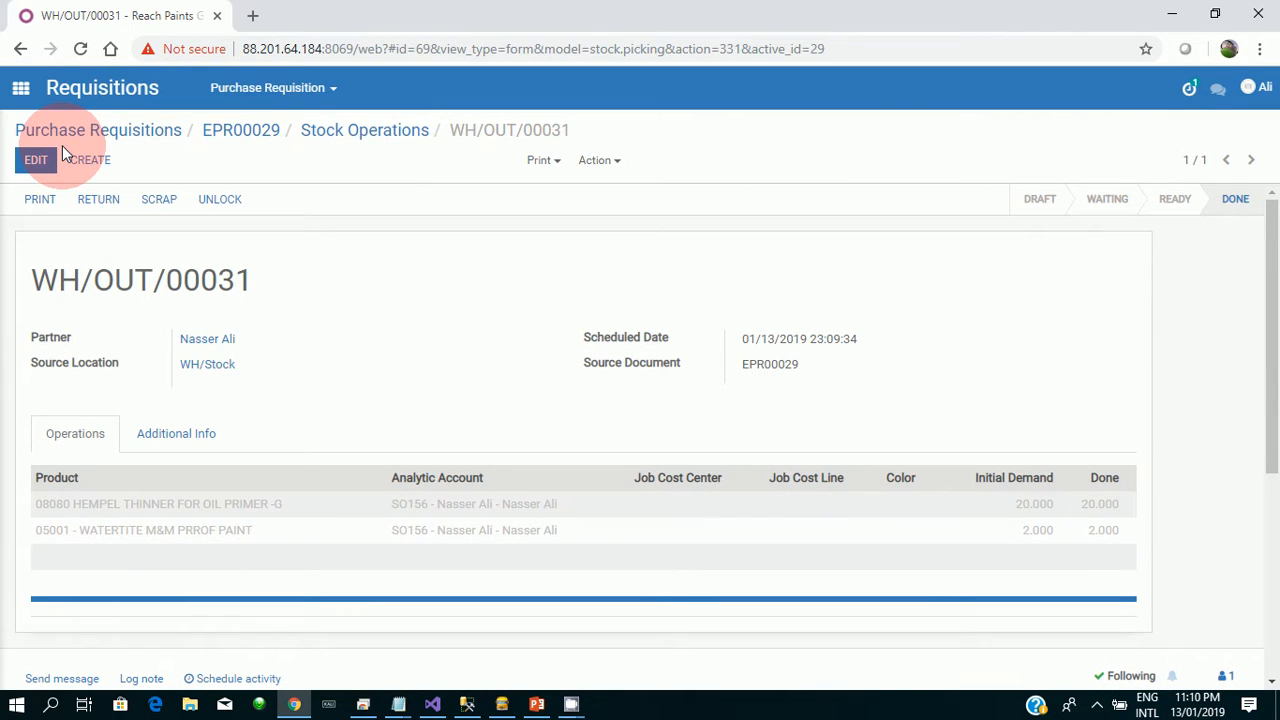
Step: Check the petty cash expense on the cost-flow slide in PowerPoint and return to the browser
{"action": "left_click", "coordinate": [21, 88]}
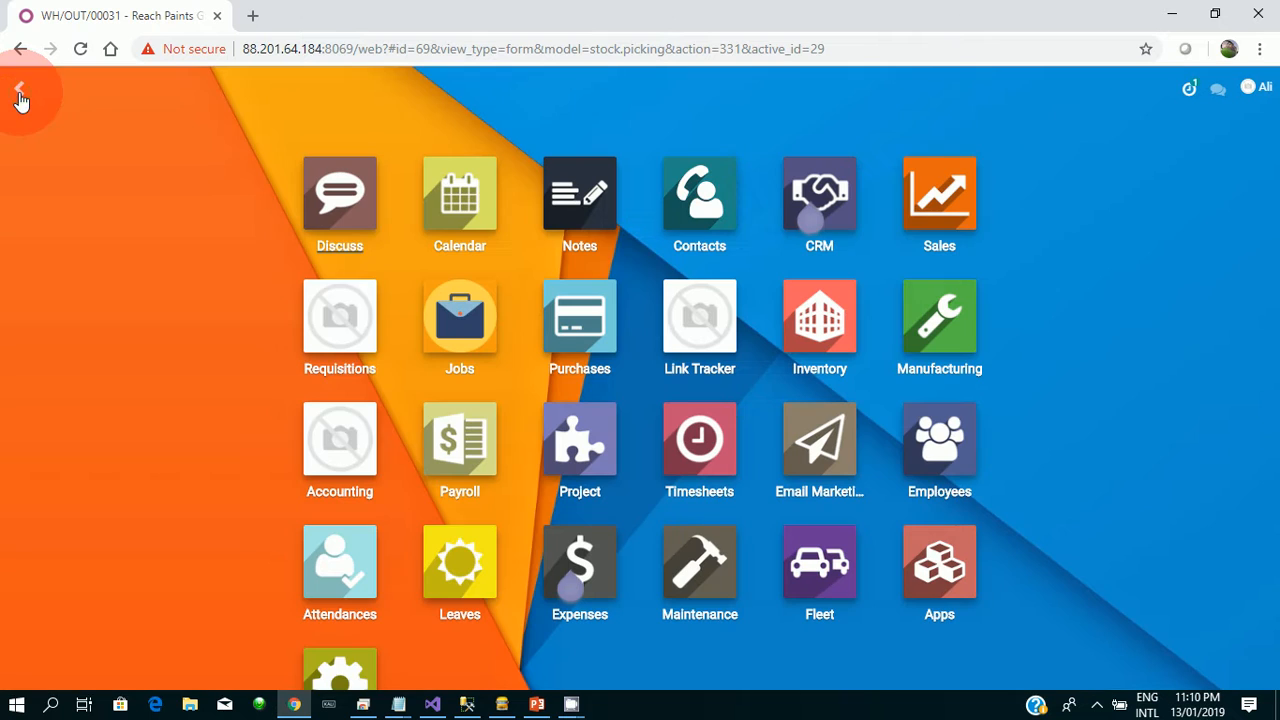
{"action": "left_click", "coordinate": [536, 704]}
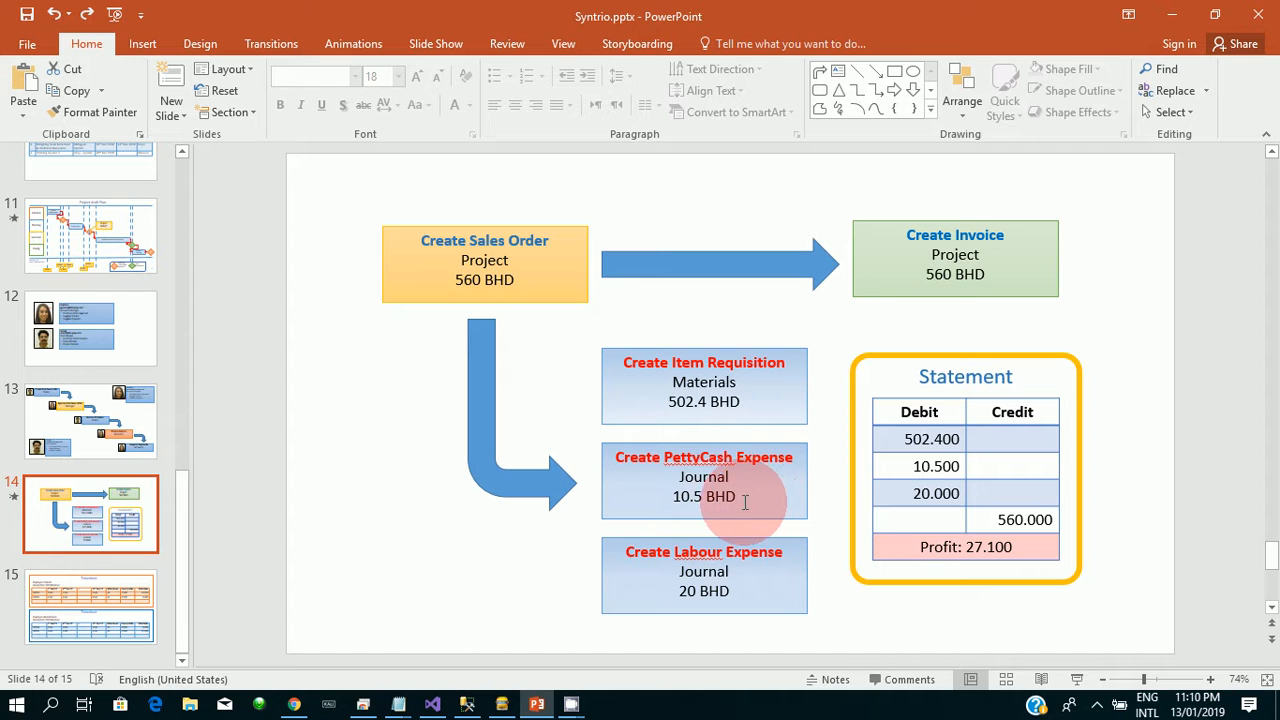
{"action": "left_click", "coordinate": [537, 705]}
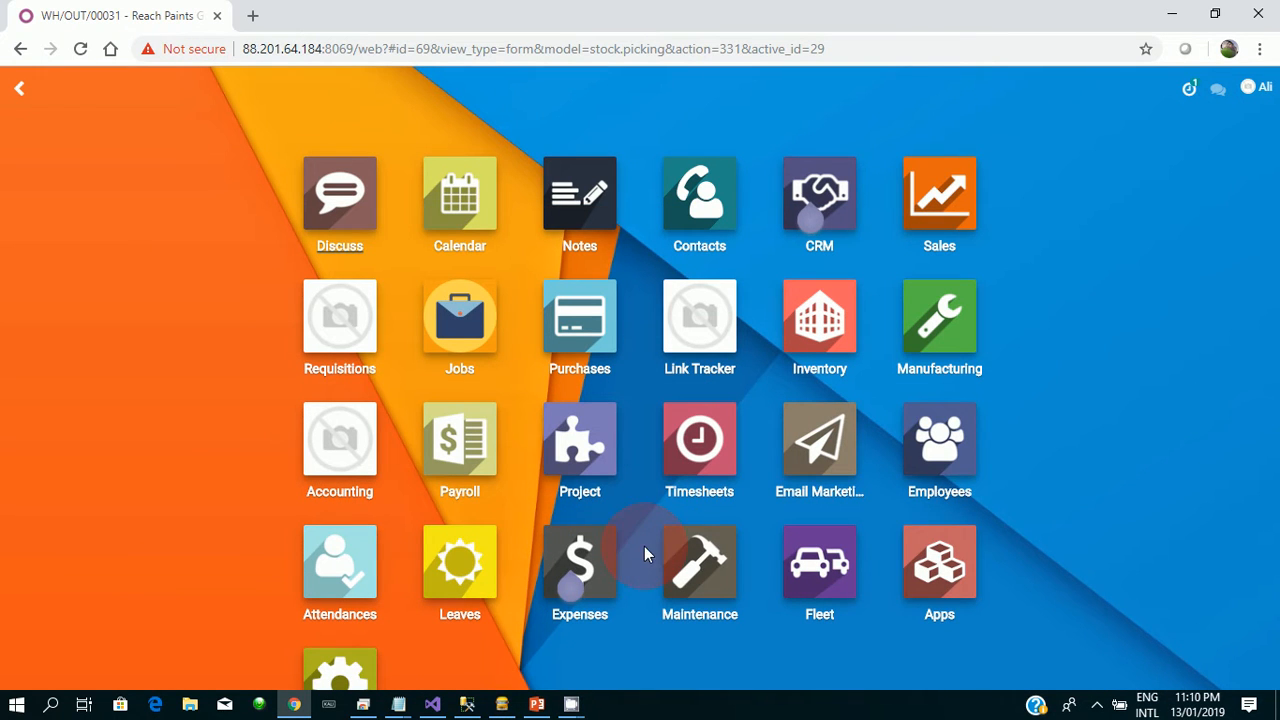
Step: Start a new journal entry in Accounting and set its reference to PC1546
{"action": "left_click", "coordinate": [341, 443]}
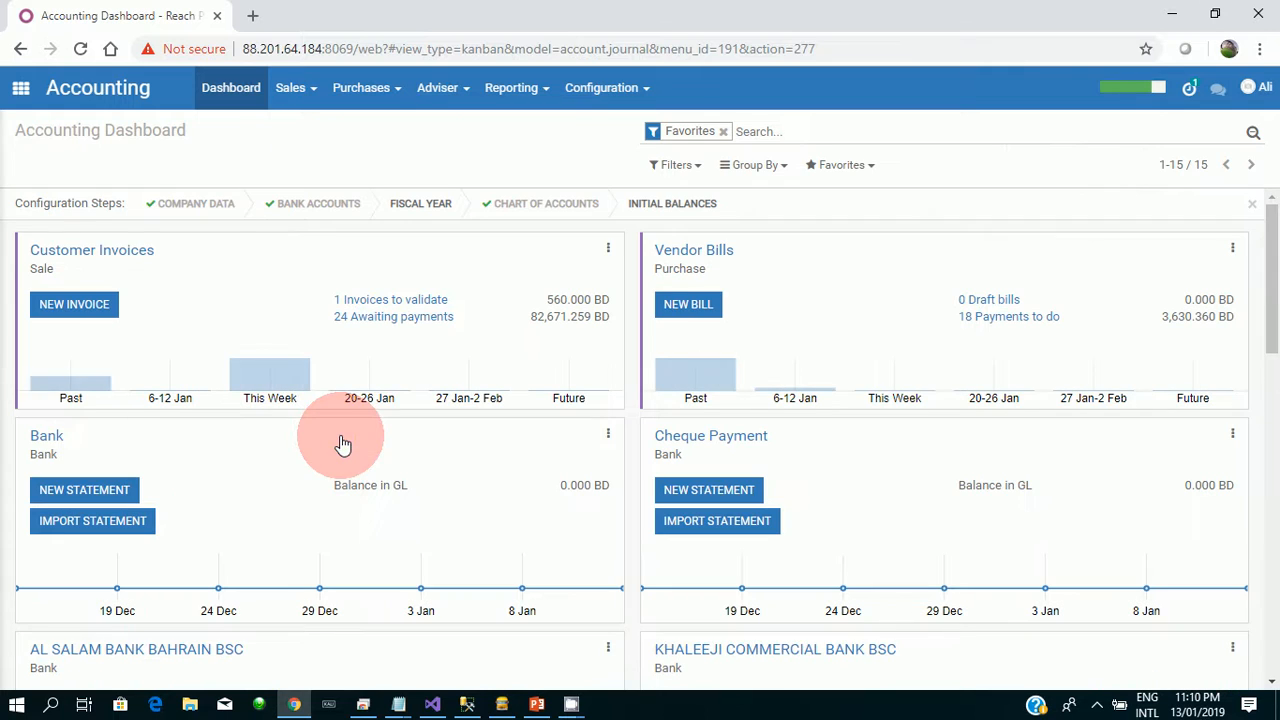
{"action": "left_click", "coordinate": [459, 93]}
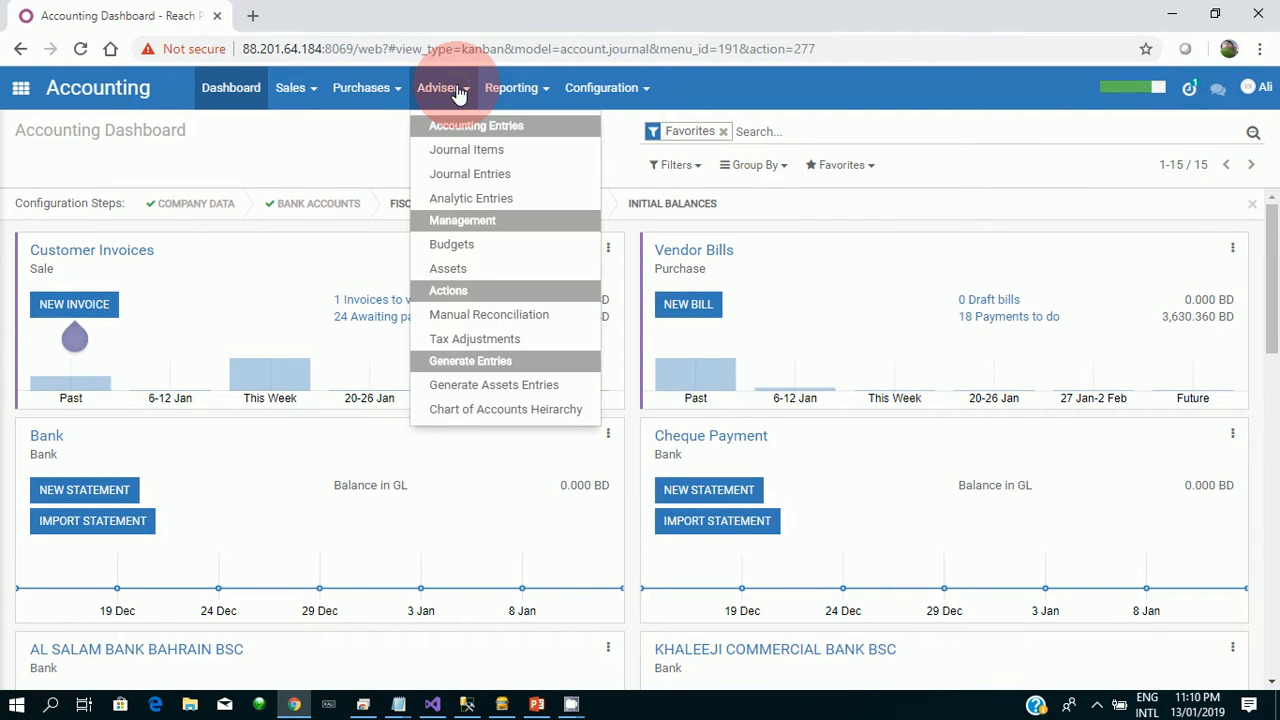
{"action": "left_click", "coordinate": [459, 176]}
{"action": "left_click", "coordinate": [44, 165]}
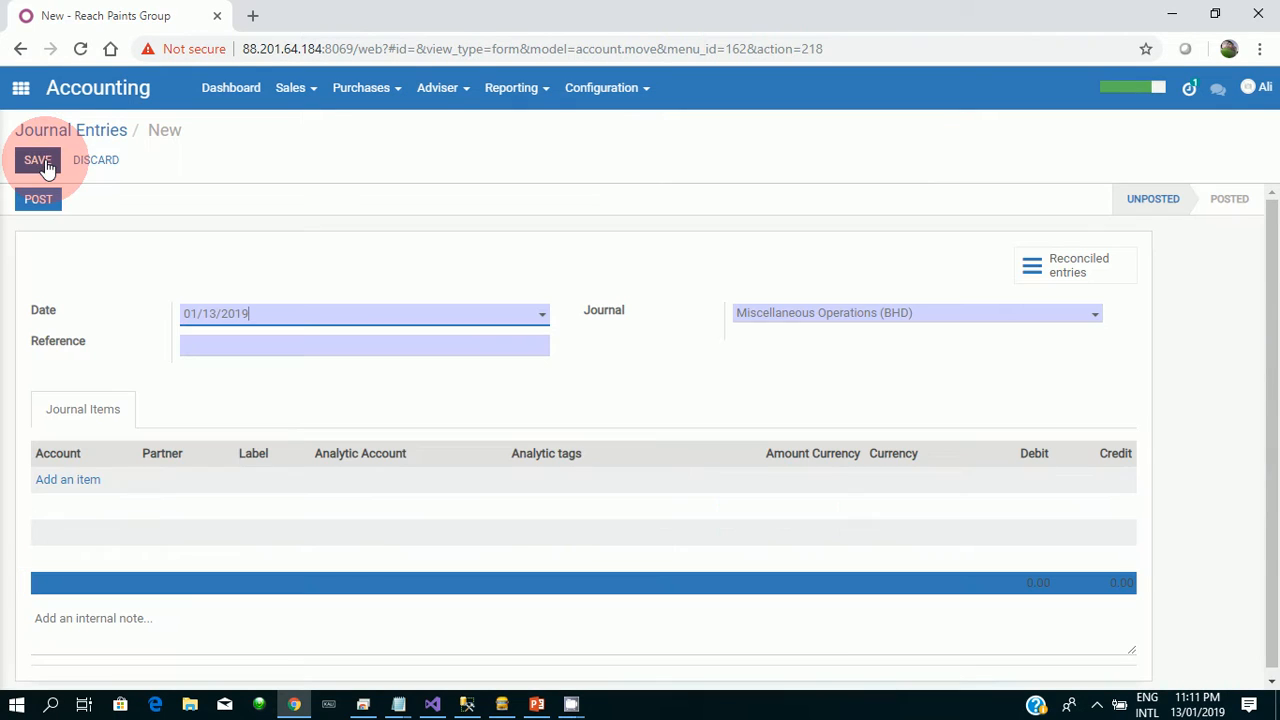
{"action": "left_click", "coordinate": [193, 343]}
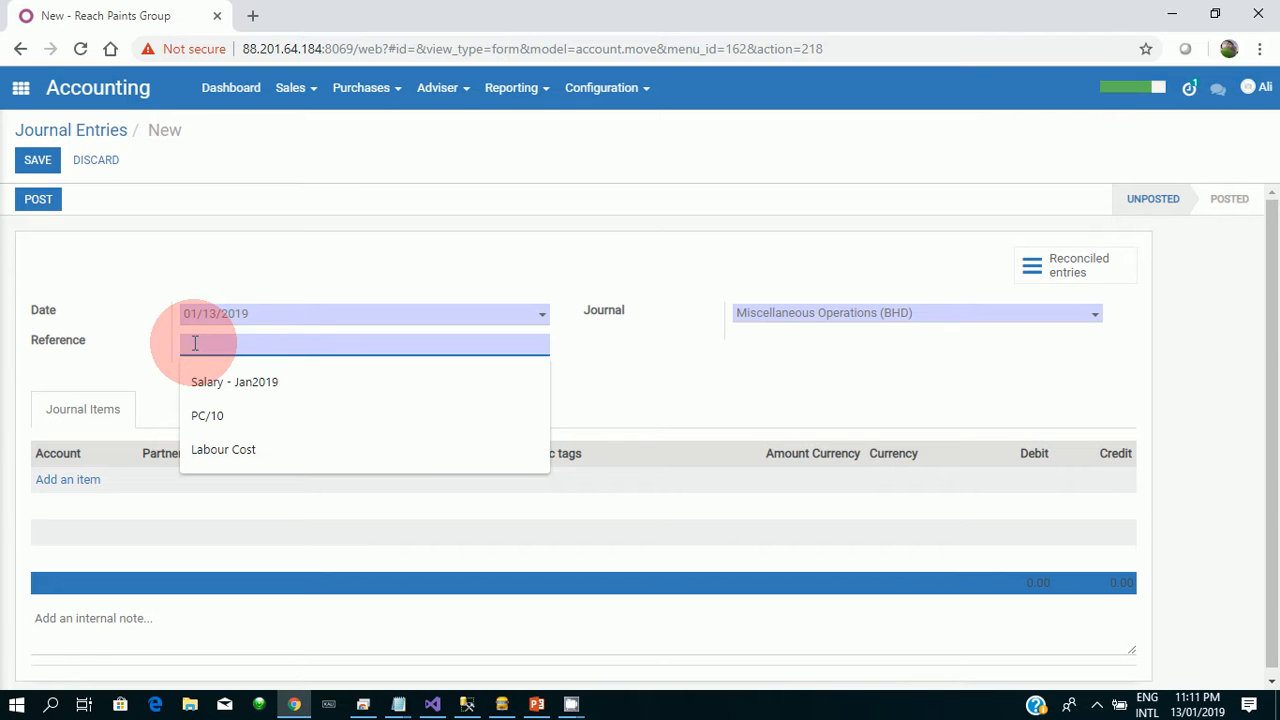
{"action": "type", "text": "P"}
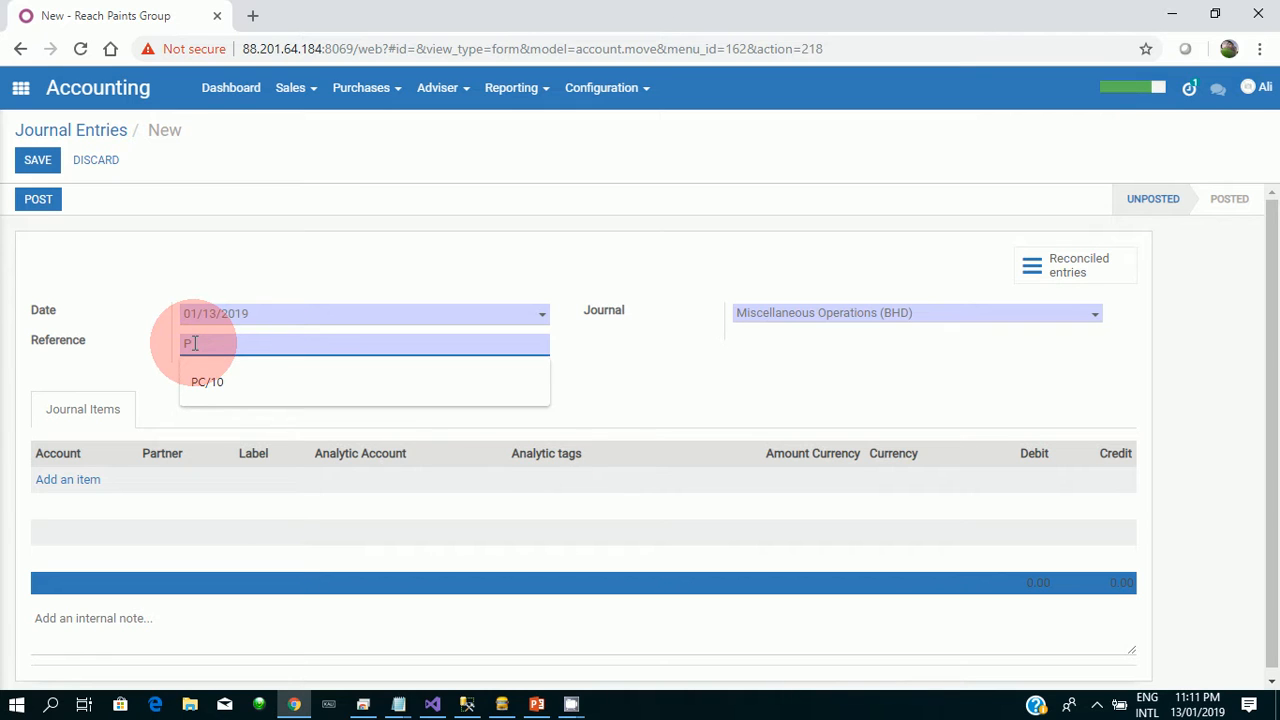
{"action": "type", "text": "C1546"}
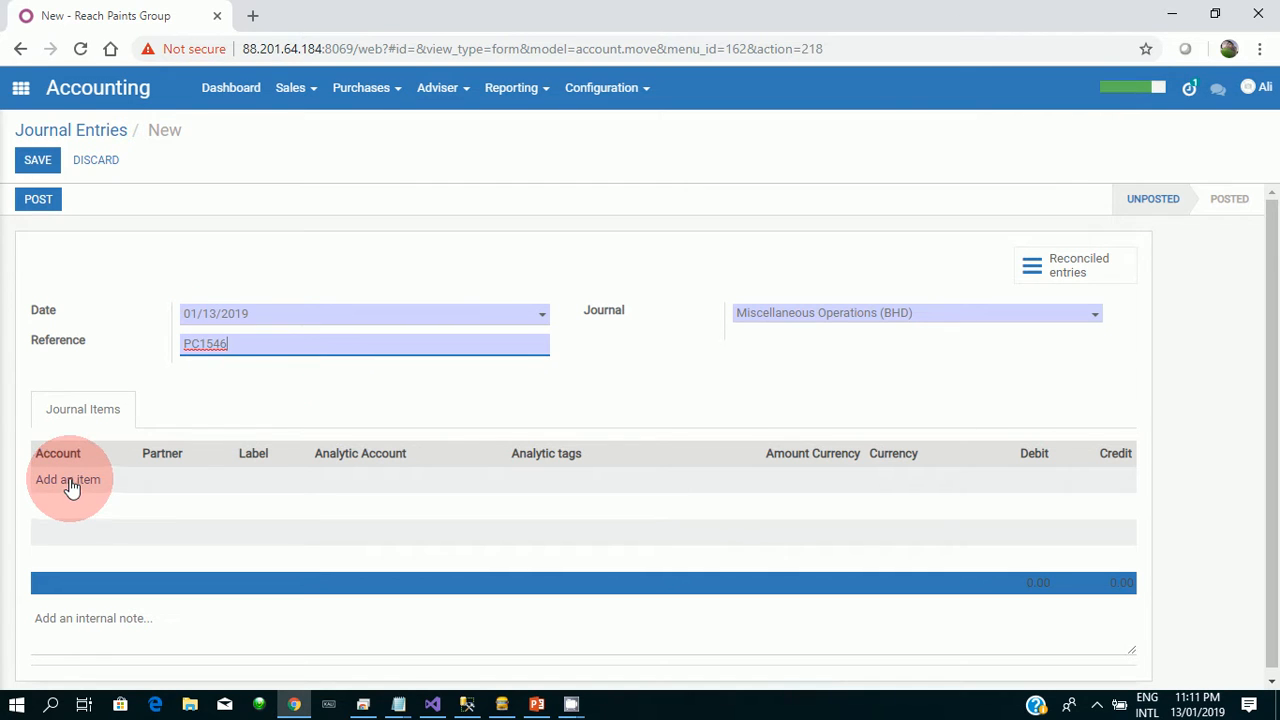
Step: Add a journal item on account 511202 Telephone Expense
{"action": "left_click", "coordinate": [68, 480]}
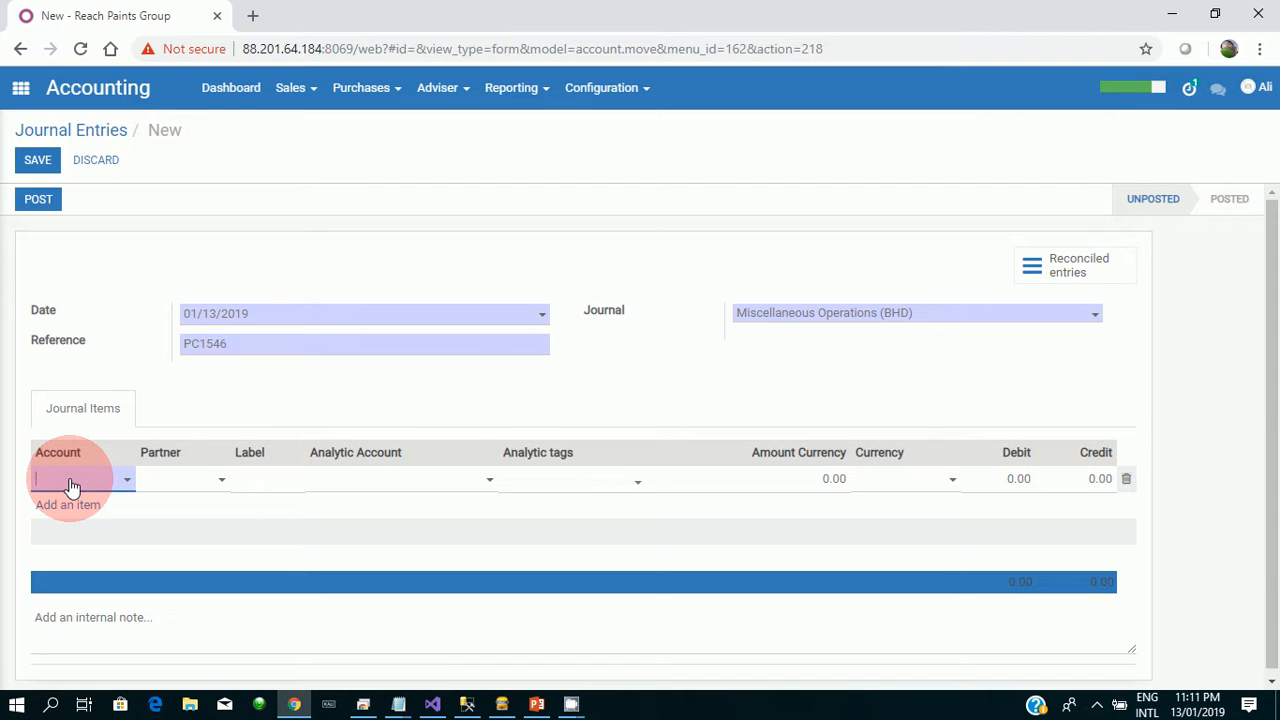
{"action": "type", "text": "e"}
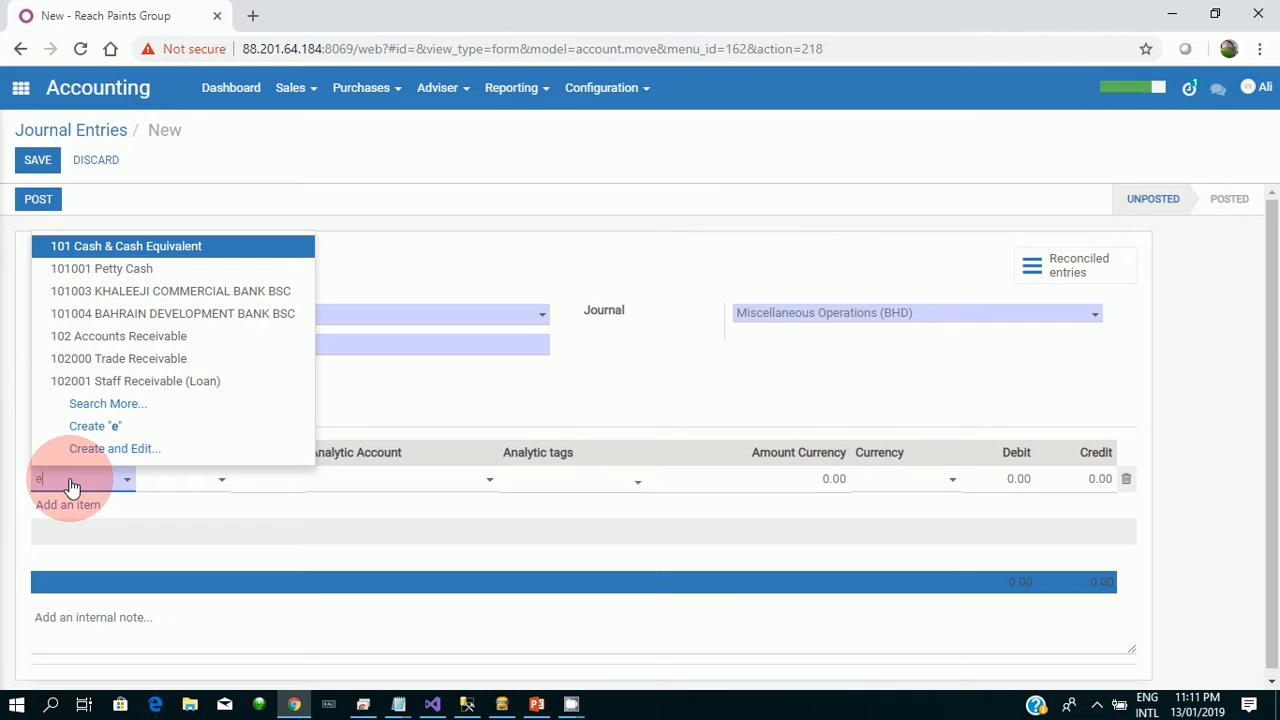
{"action": "type", "text": "x"}
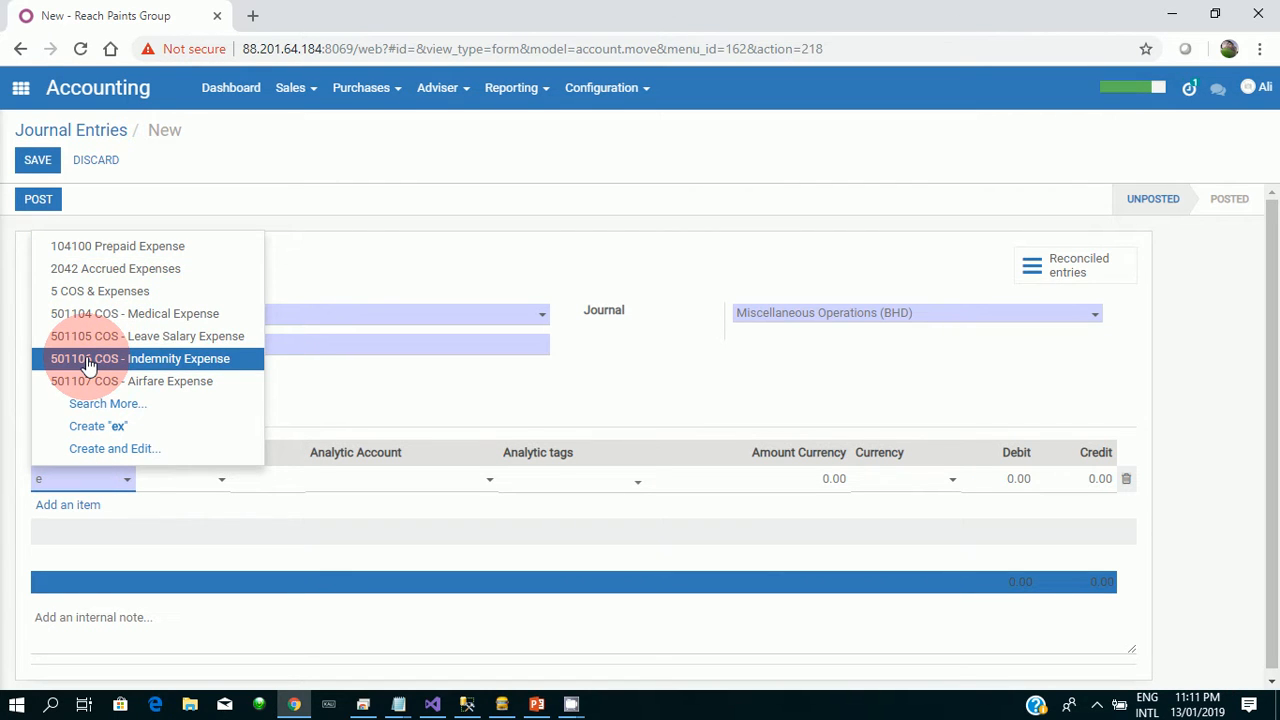
{"action": "key", "text": "BackSpace"}
{"action": "type", "text": "te"}
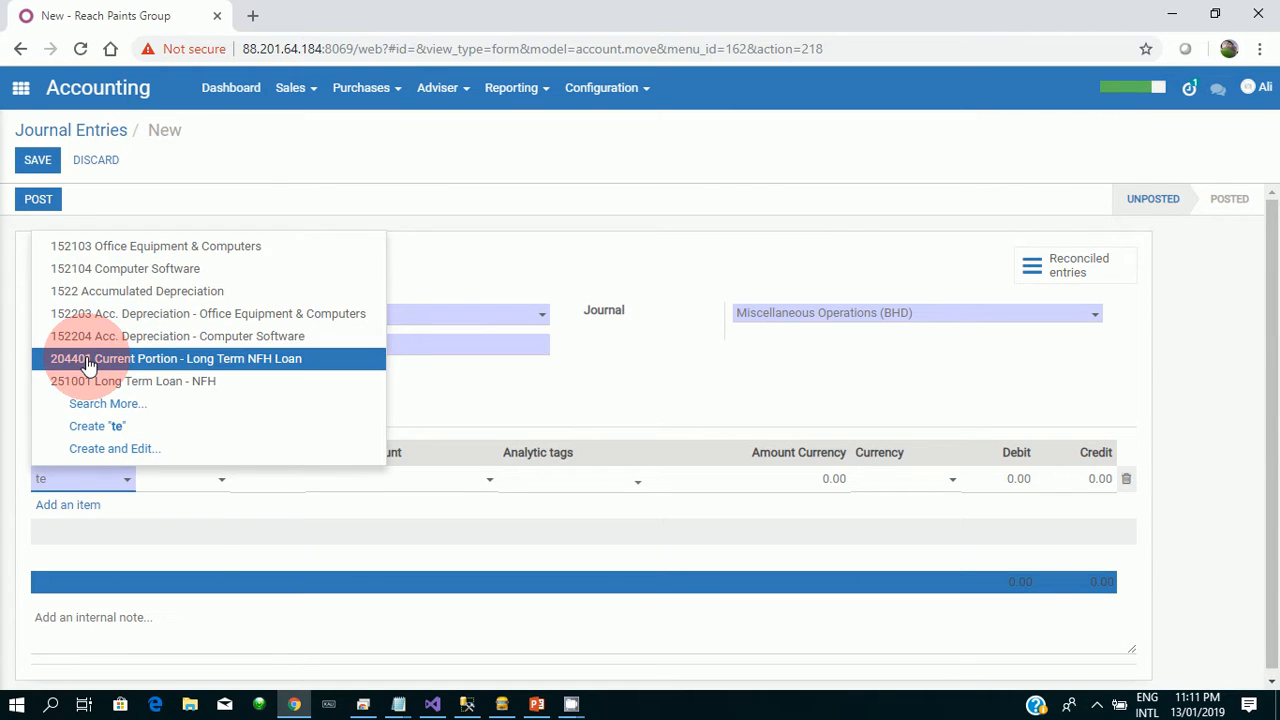
{"action": "type", "text": "le"}
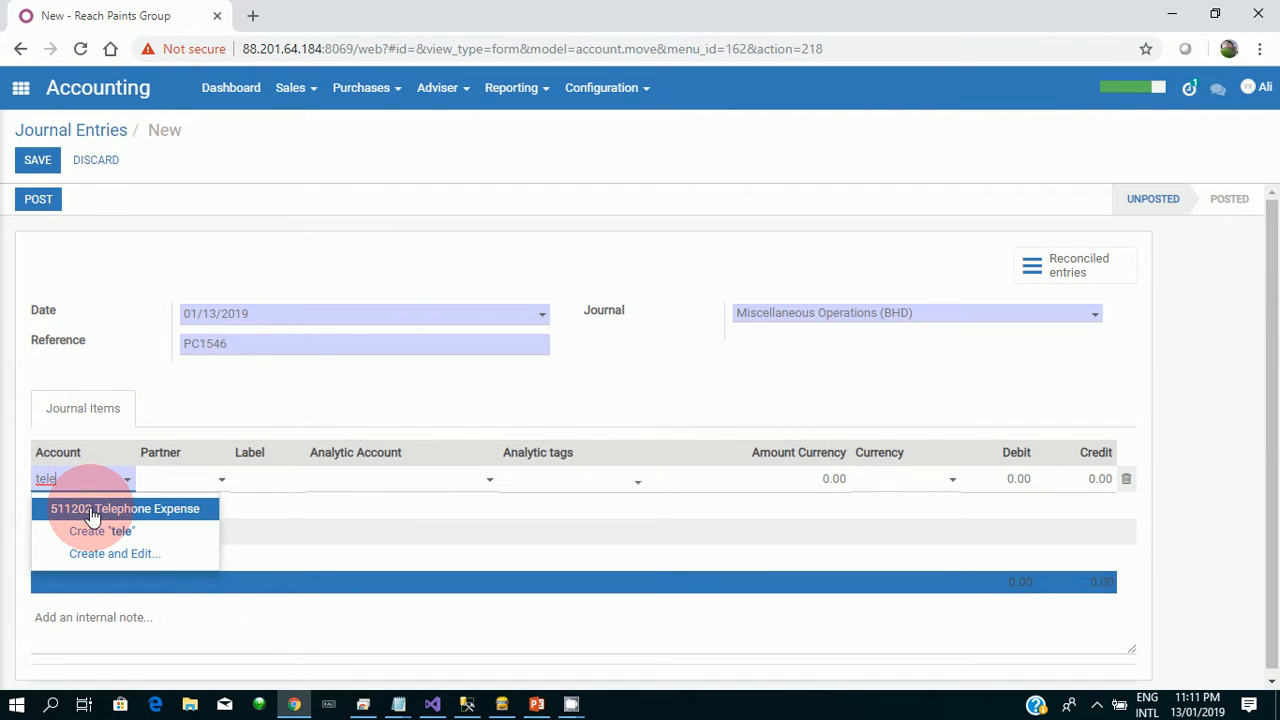
{"action": "left_click", "coordinate": [92, 512]}
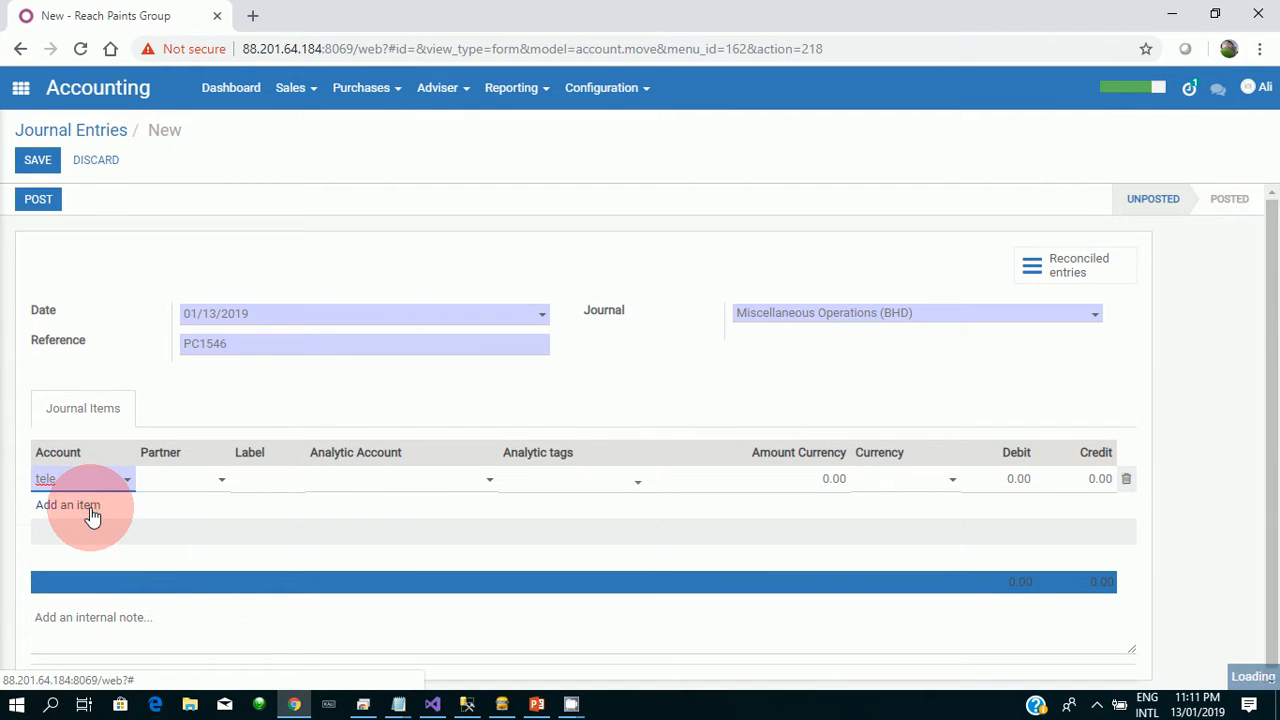
Step: Assign the SO156 analytic account to the telephone expense line and set its debit to 10.5 BD
{"action": "left_click", "coordinate": [386, 481]}
{"action": "type", "text": "156"}
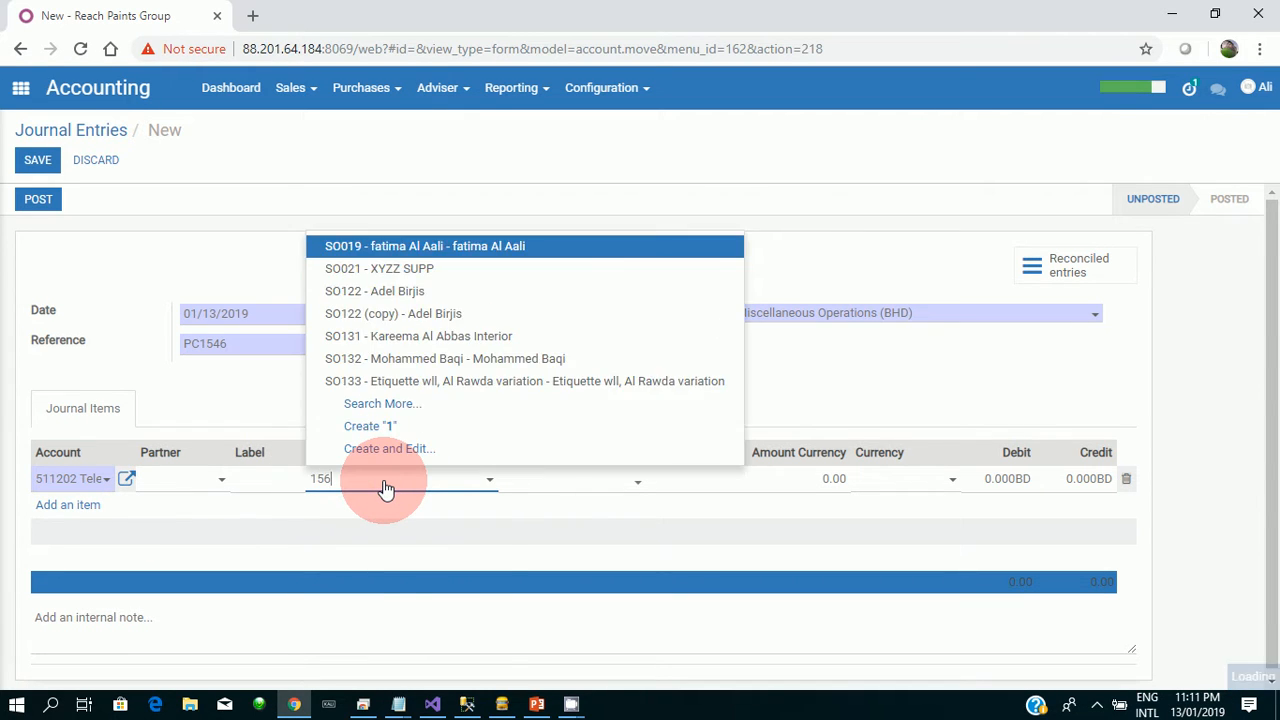
{"action": "left_click", "coordinate": [397, 512]}
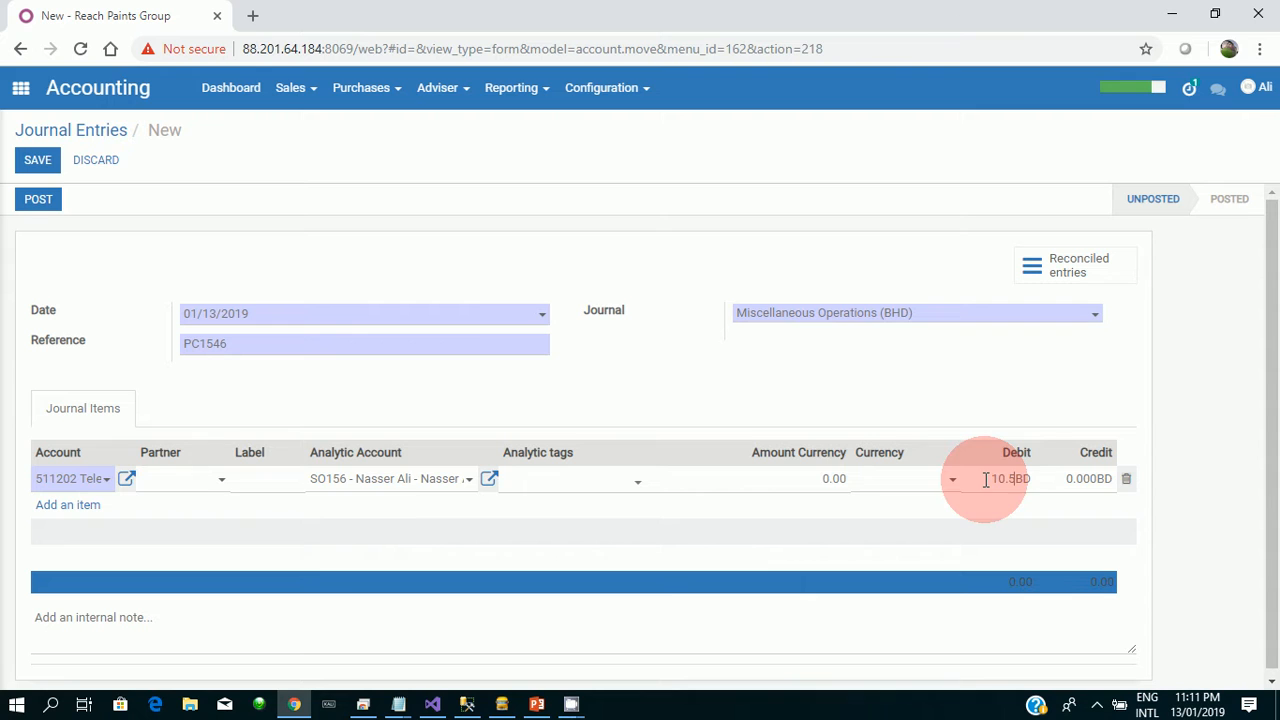
{"action": "left_click", "coordinate": [164, 512]}
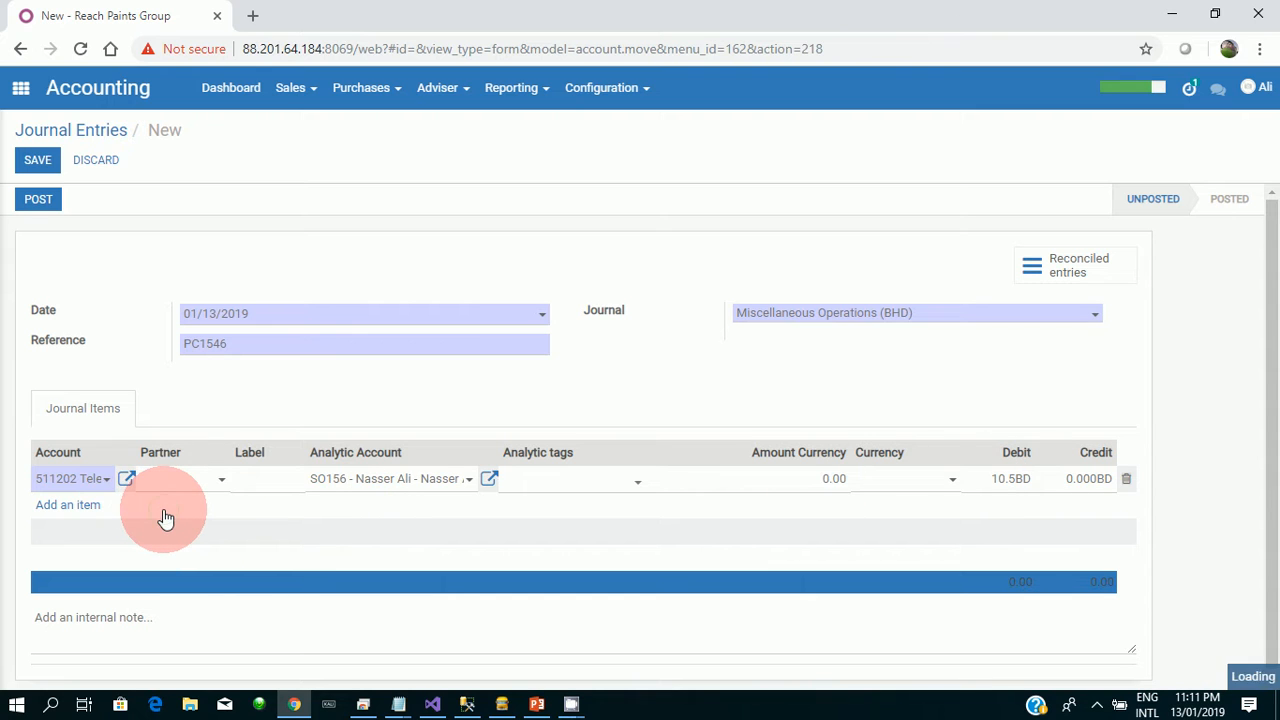
Step: Add a balancing 101001 Petty Cash line with the Internal Project analytic account, and post and save the journal entry
{"action": "left_click", "coordinate": [90, 510]}
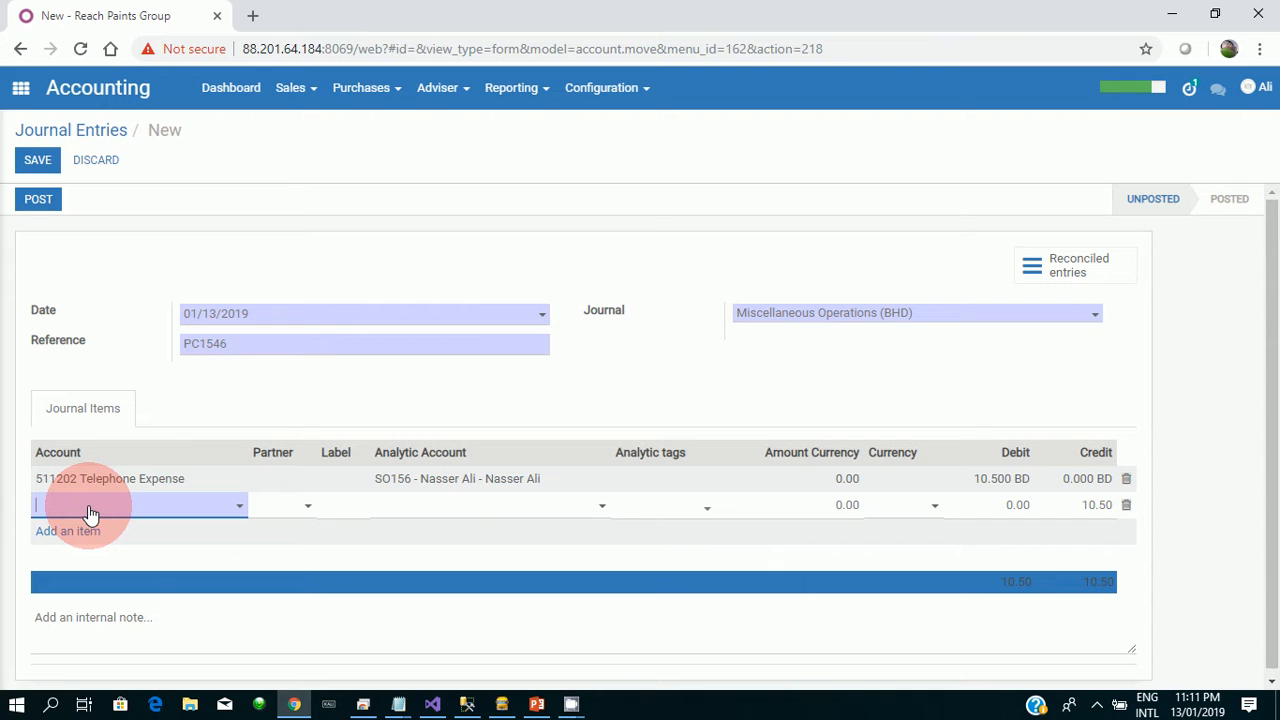
{"action": "type", "text": "petty"}
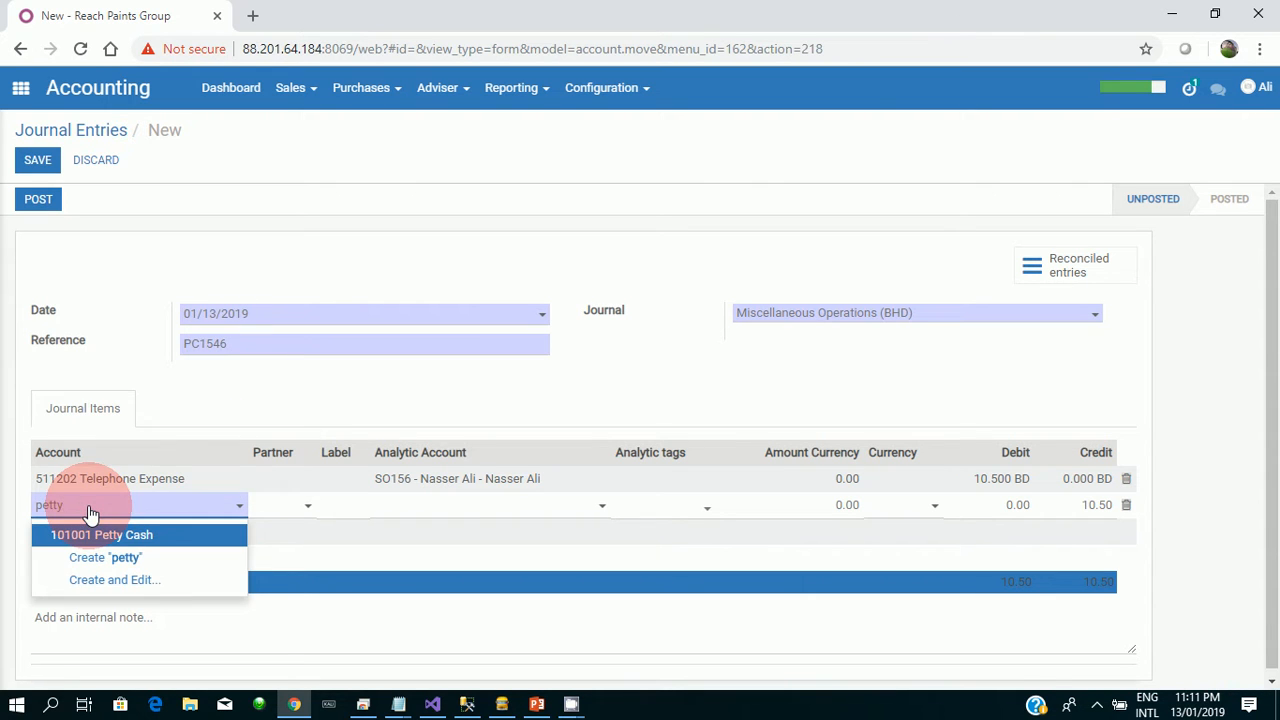
{"action": "left_click", "coordinate": [92, 541]}
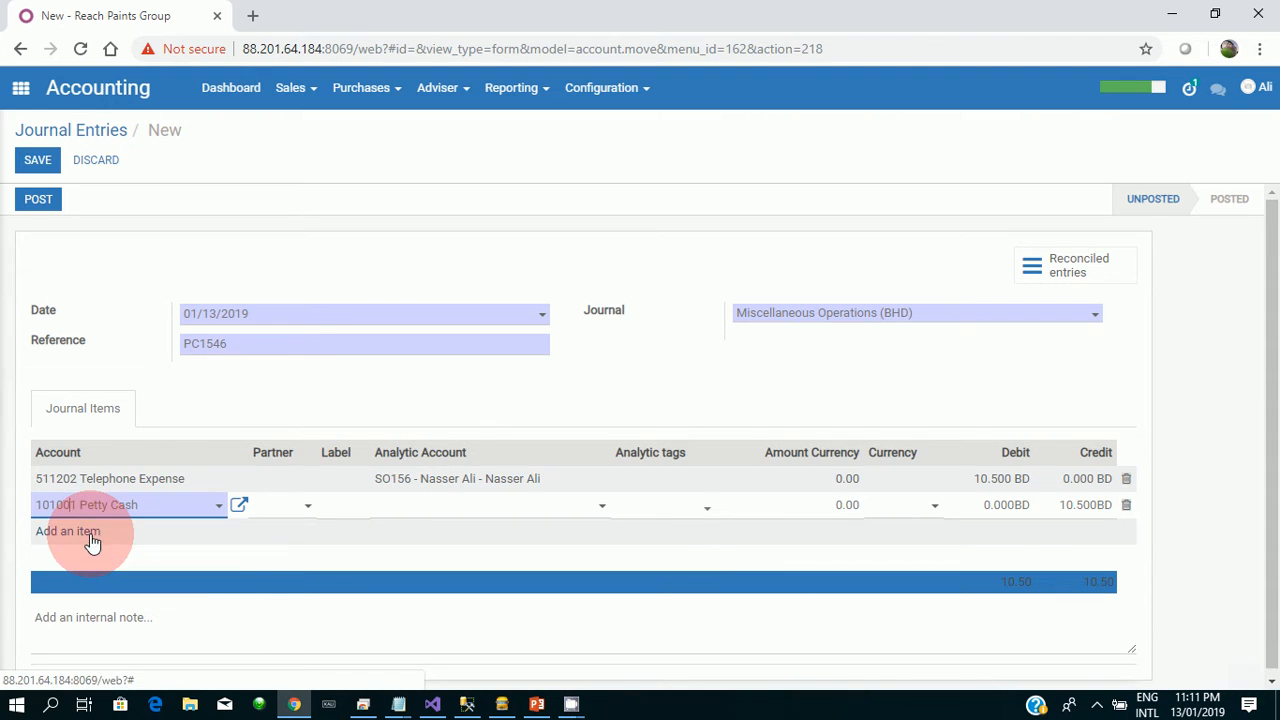
{"action": "left_click", "coordinate": [411, 519]}
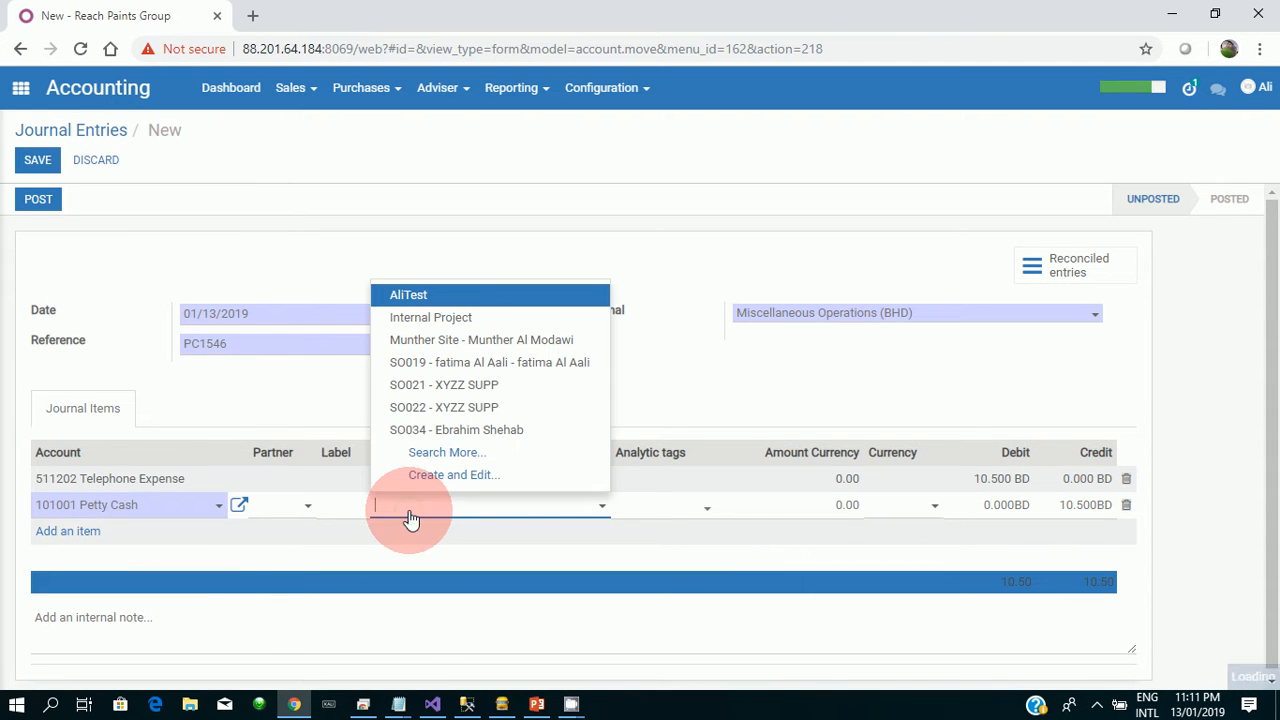
{"action": "type", "text": "inter"}
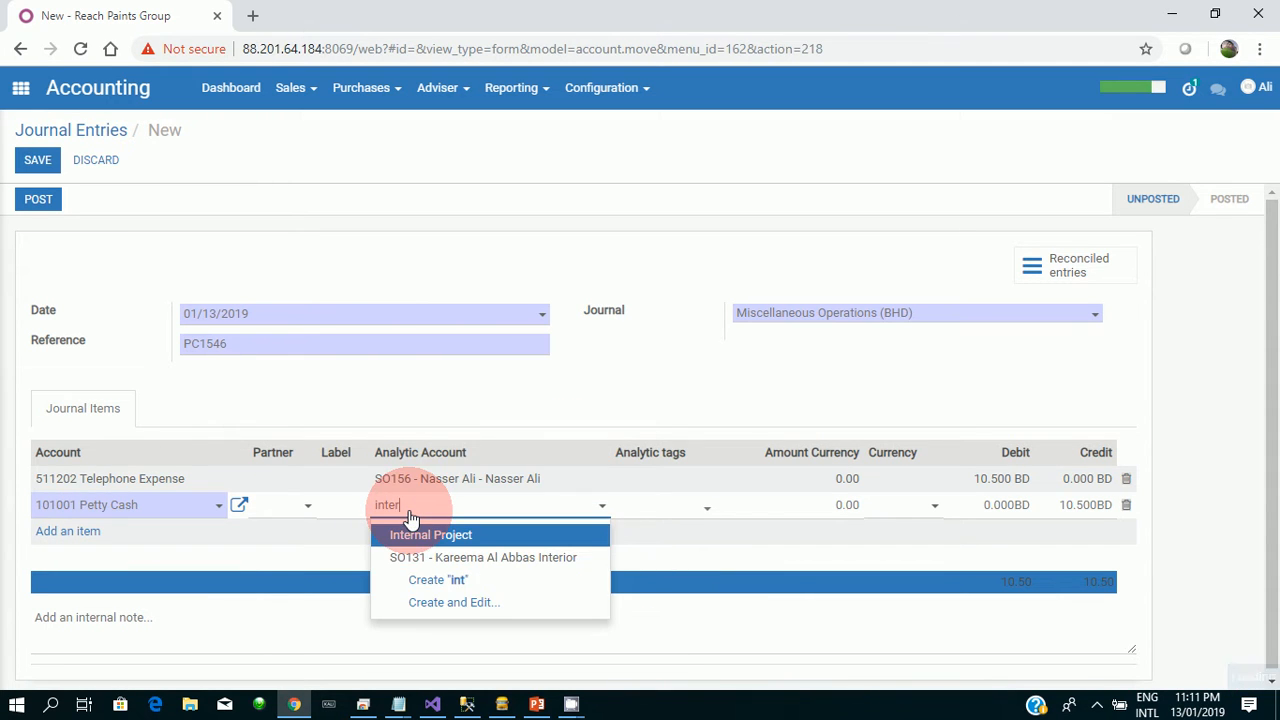
{"action": "left_click", "coordinate": [418, 545]}
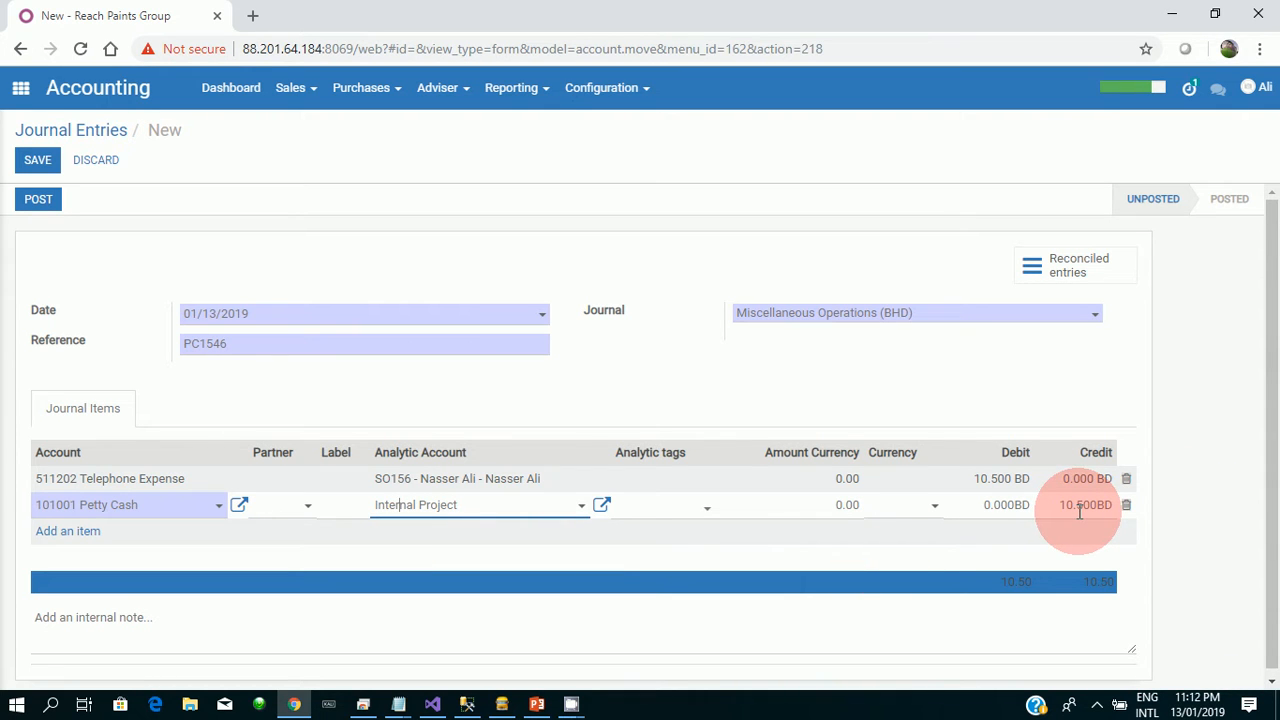
{"action": "left_click", "coordinate": [40, 201]}
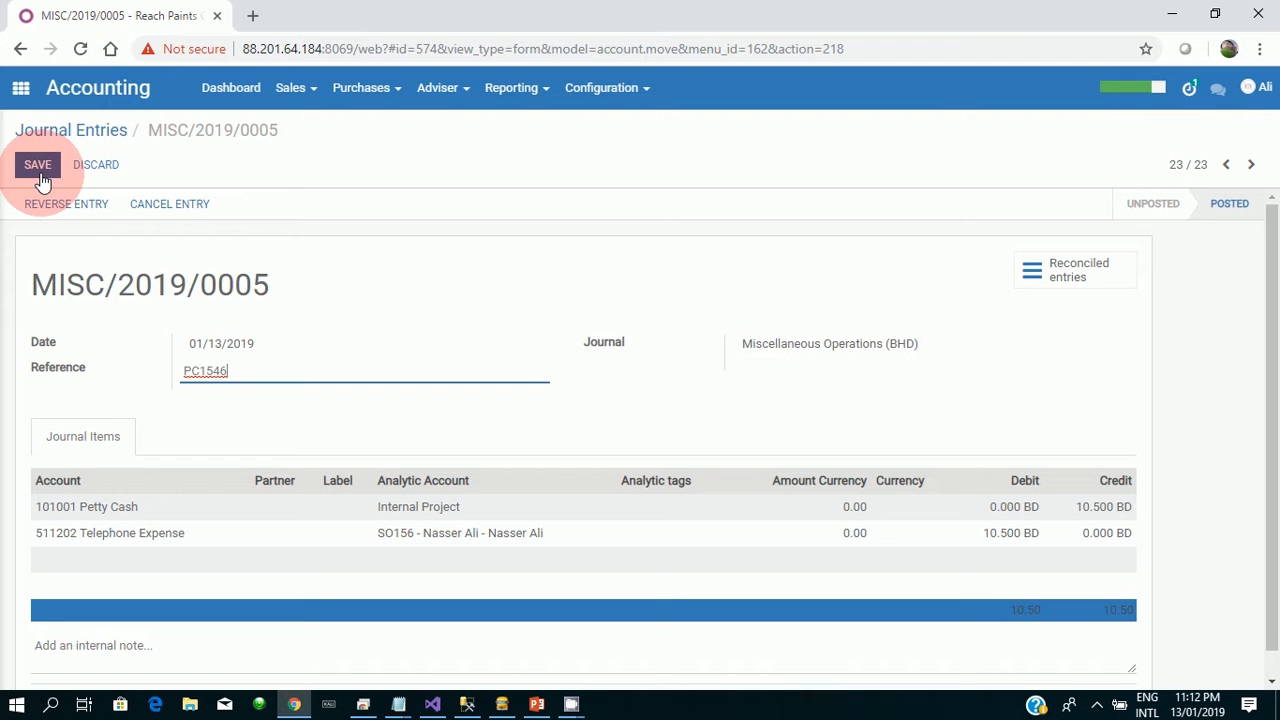
{"action": "left_click", "coordinate": [38, 168]}
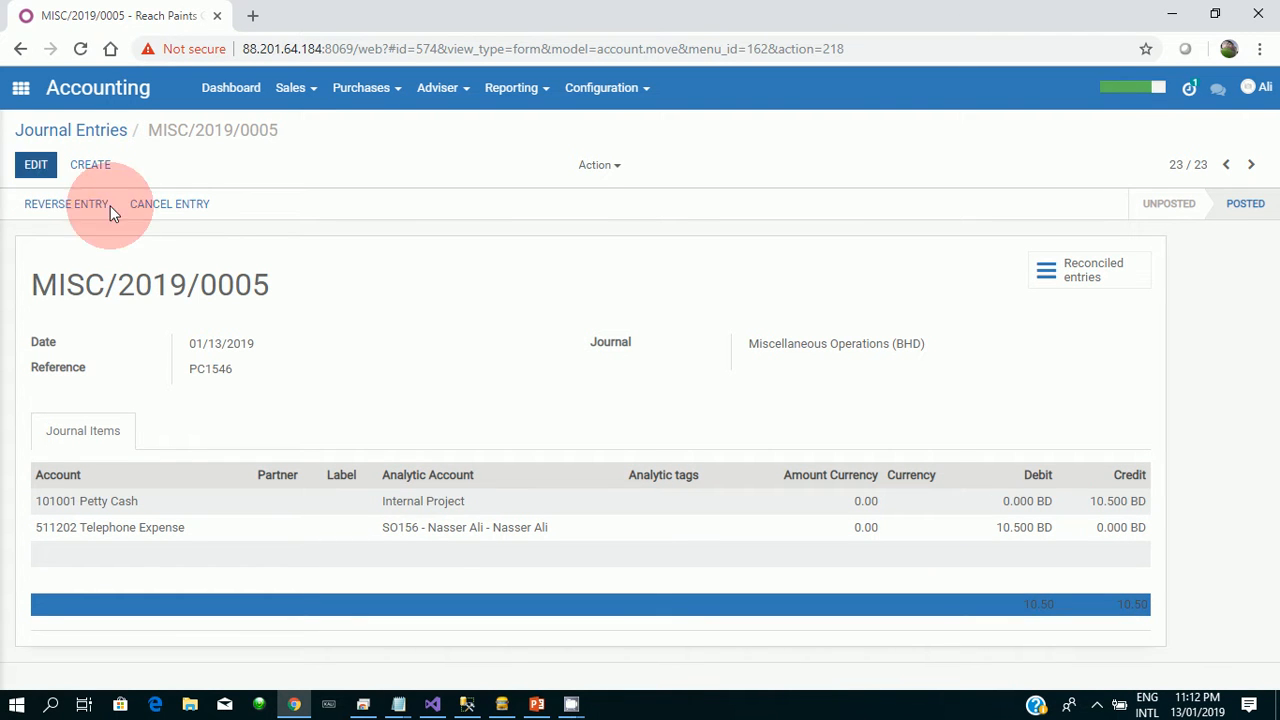
Step: Switch to PowerPoint and present the cost-flow slide as a slide show to review the labour expense
{"action": "left_click", "coordinate": [537, 705]}
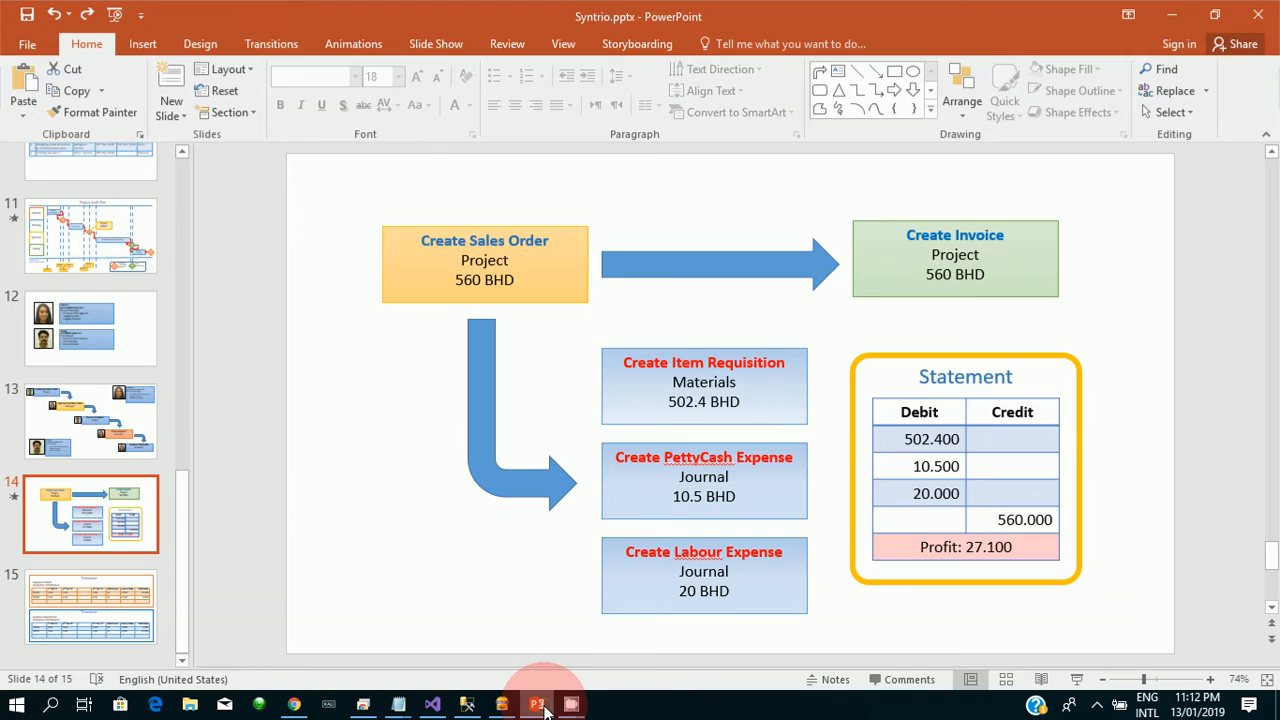
{"action": "left_click", "coordinate": [1075, 678]}
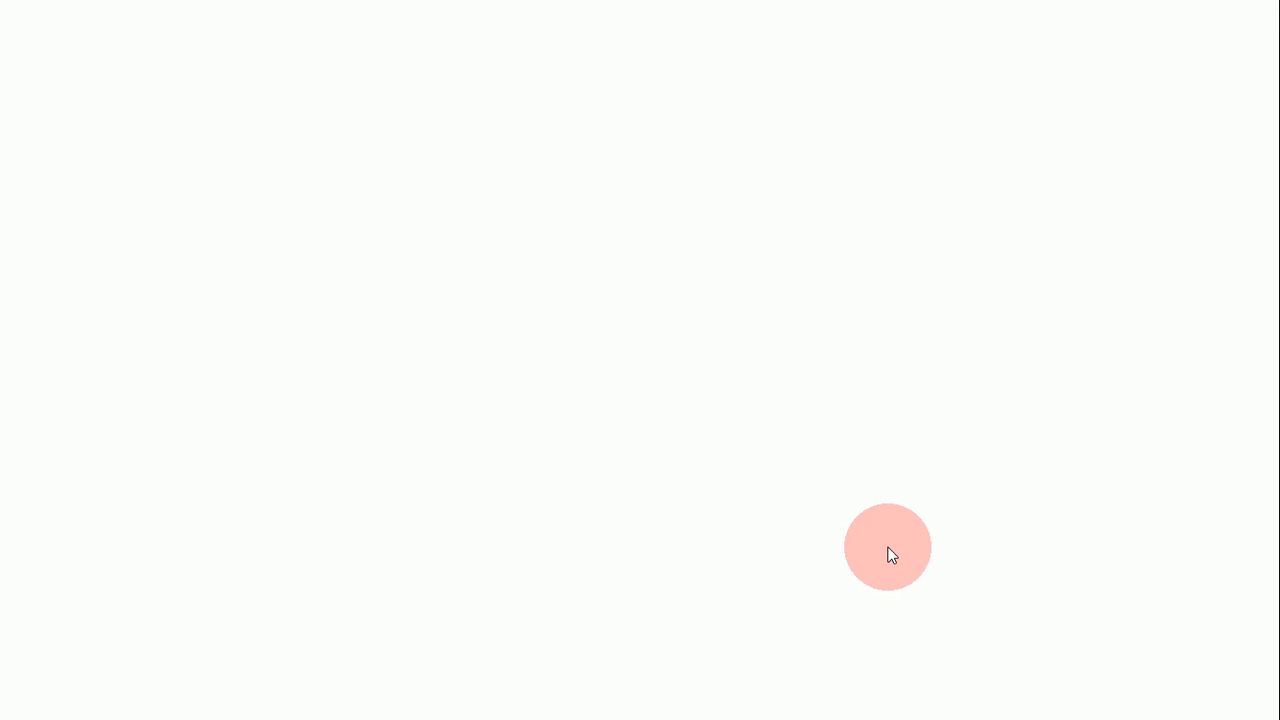
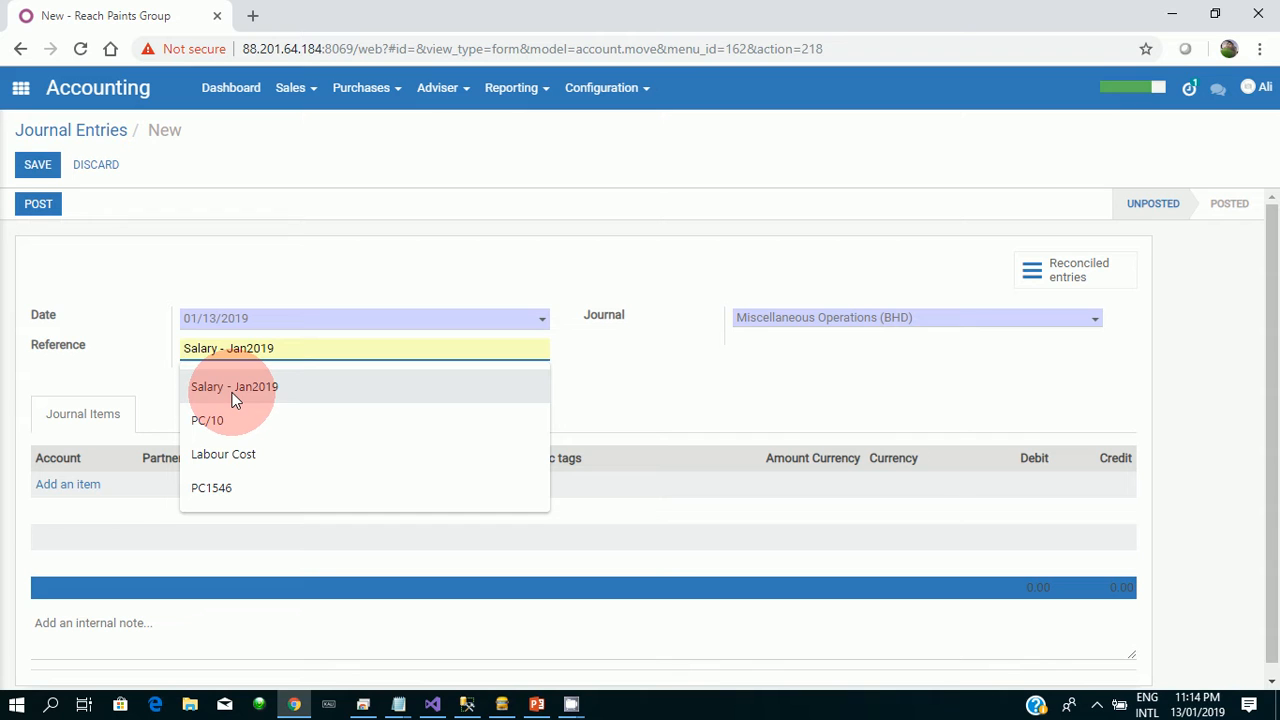
Step: Set the new journal entry's reference to Salary - Jan2019 and add a 501100 COS - Wages line with the first timesheet employee as partner
{"action": "left_click", "coordinate": [234, 399]}
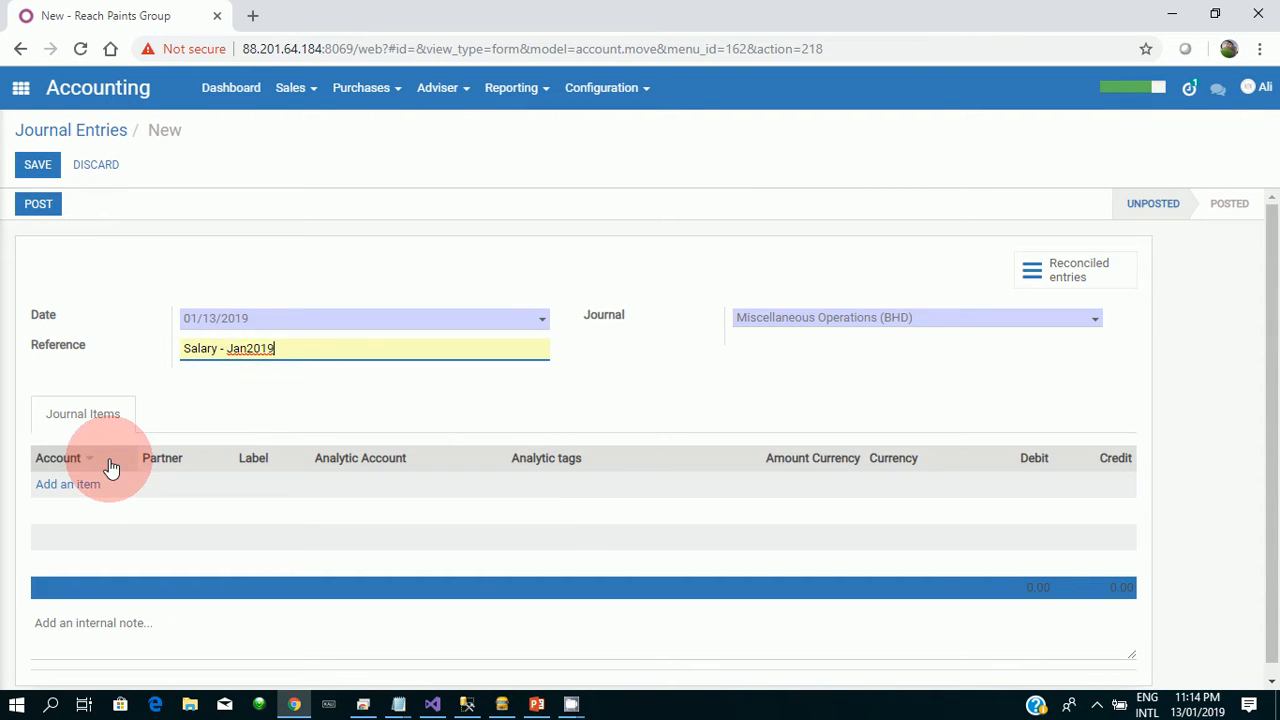
{"action": "left_click", "coordinate": [67, 488]}
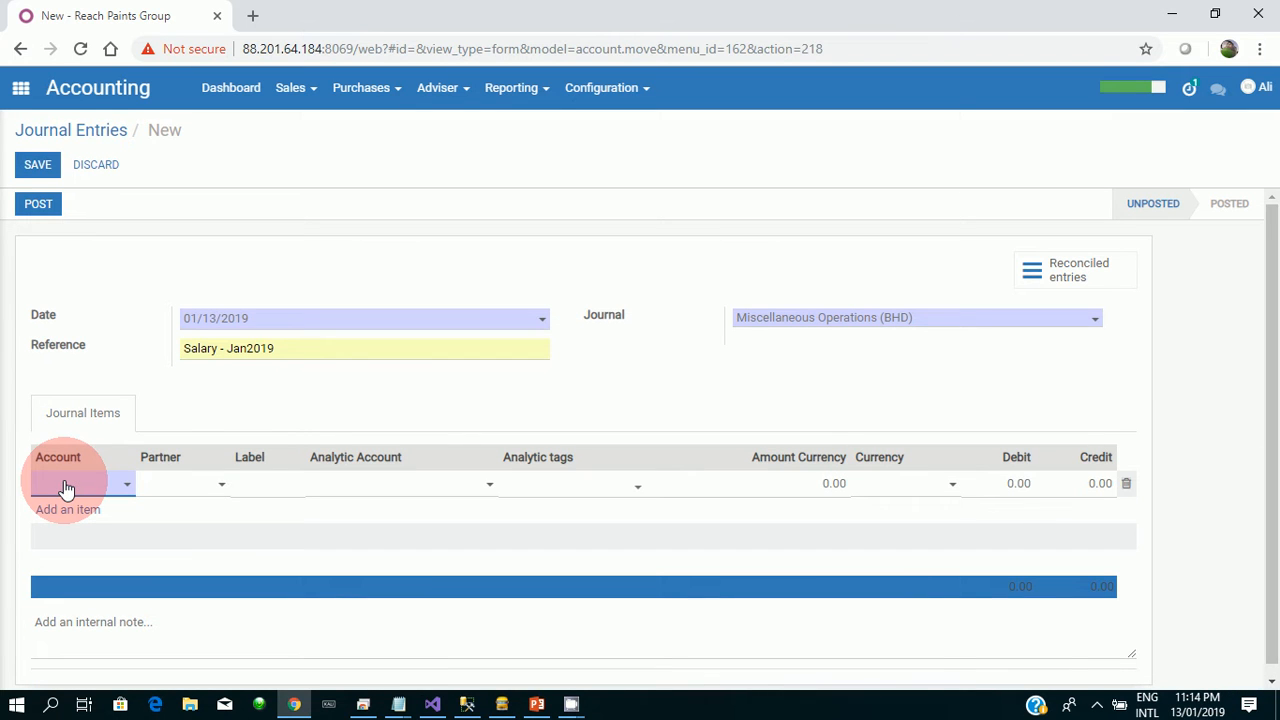
{"action": "type", "text": "wag"}
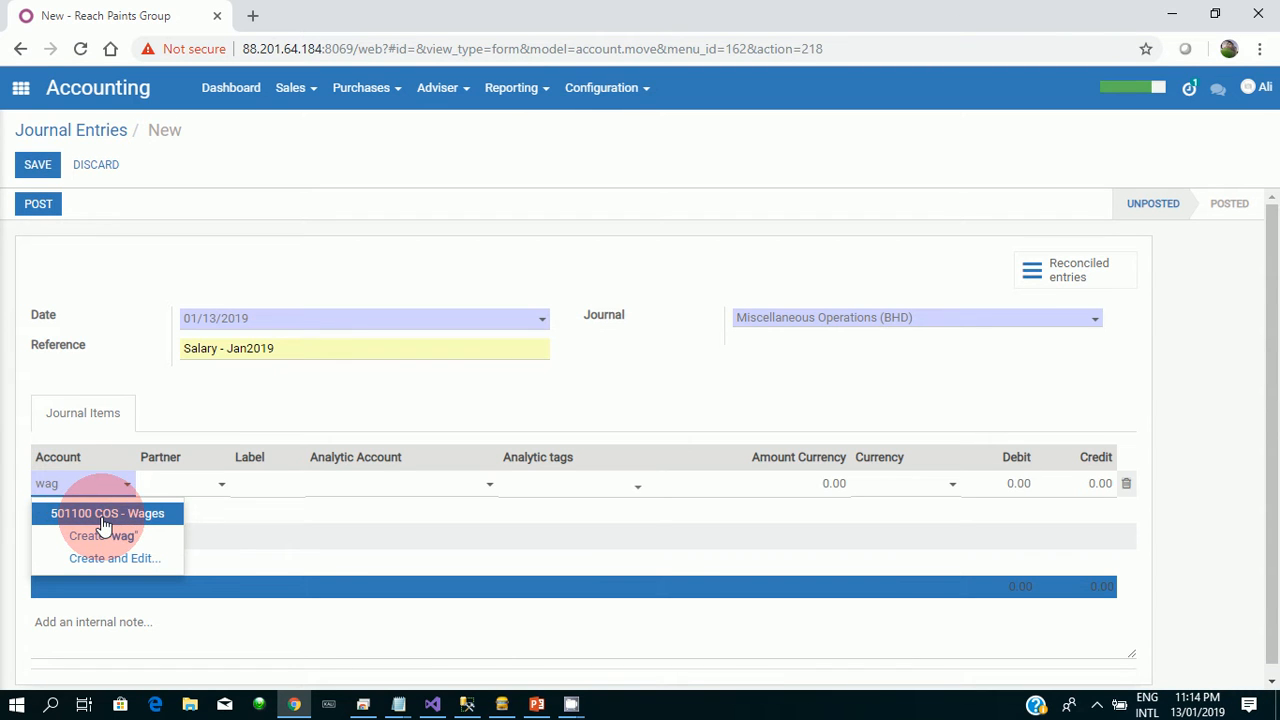
{"action": "left_click", "coordinate": [104, 516]}
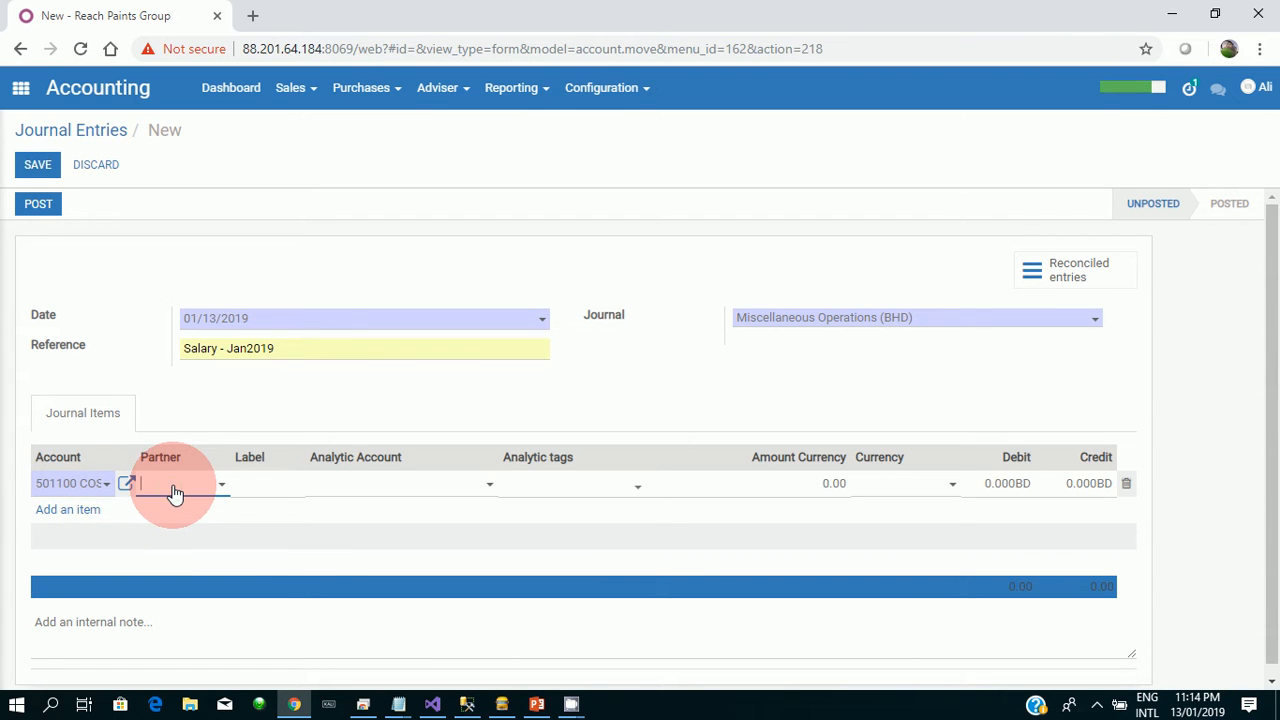
{"action": "type", "text": "pra"}
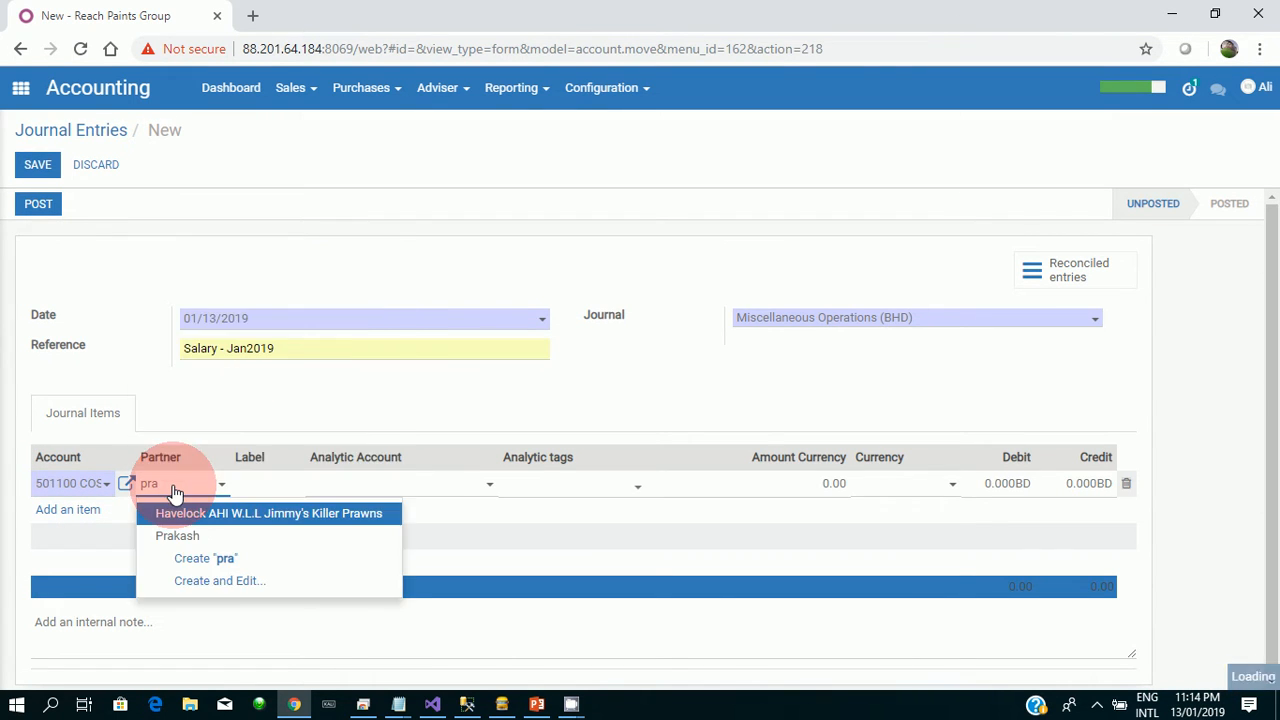
{"action": "left_click", "coordinate": [188, 541]}
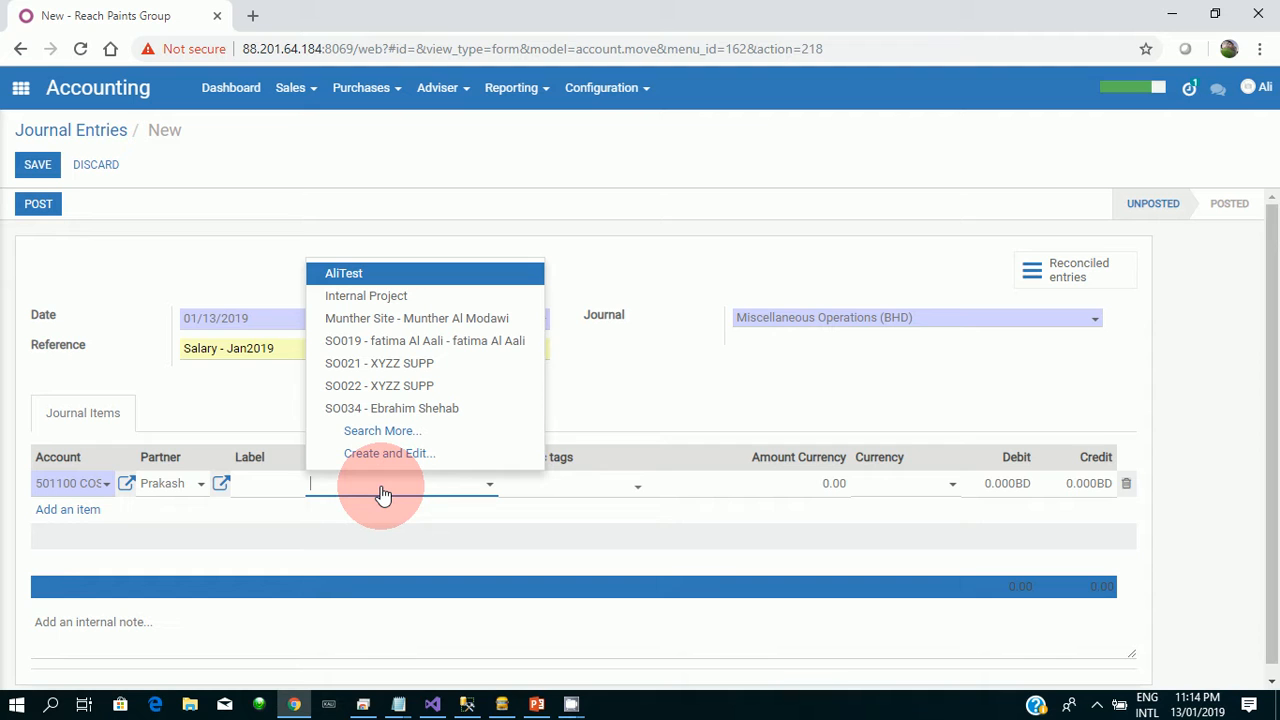
Step: Check the first employee's SO153 hours and total rate on the timesheet slide in PowerPoint and return to the browser
{"action": "left_click", "coordinate": [538, 704]}
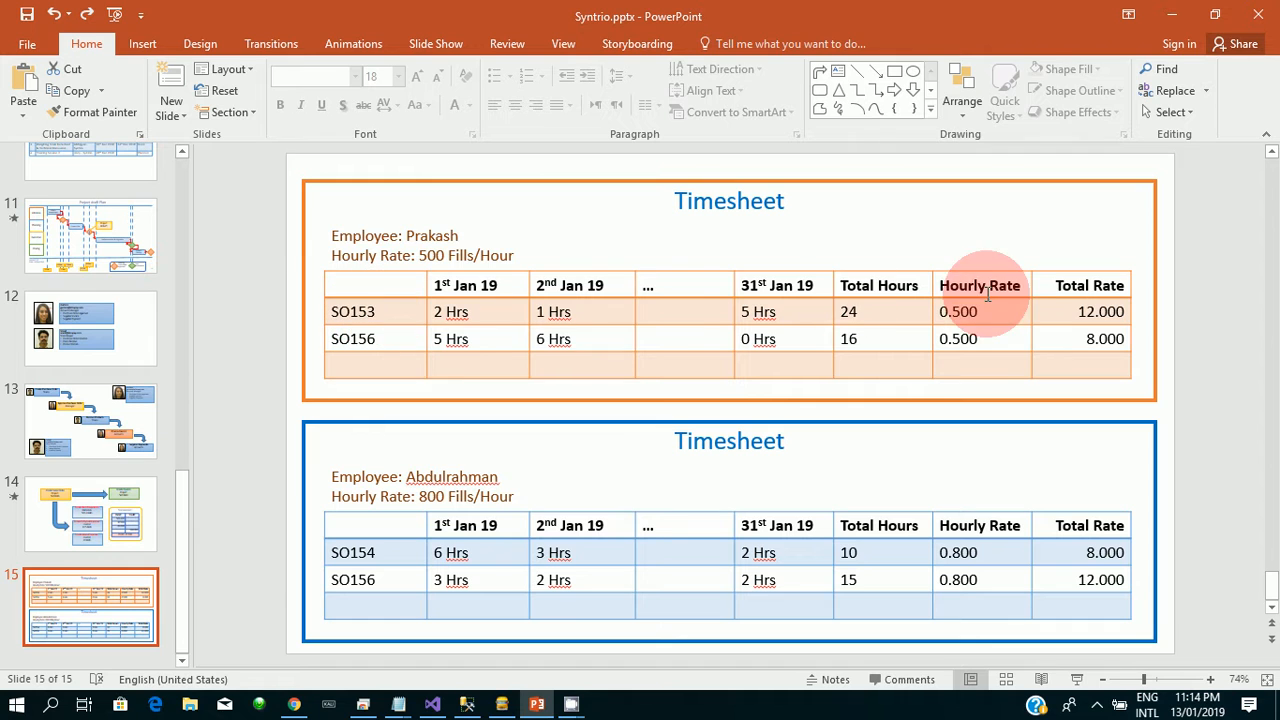
{"action": "left_click", "coordinate": [382, 312]}
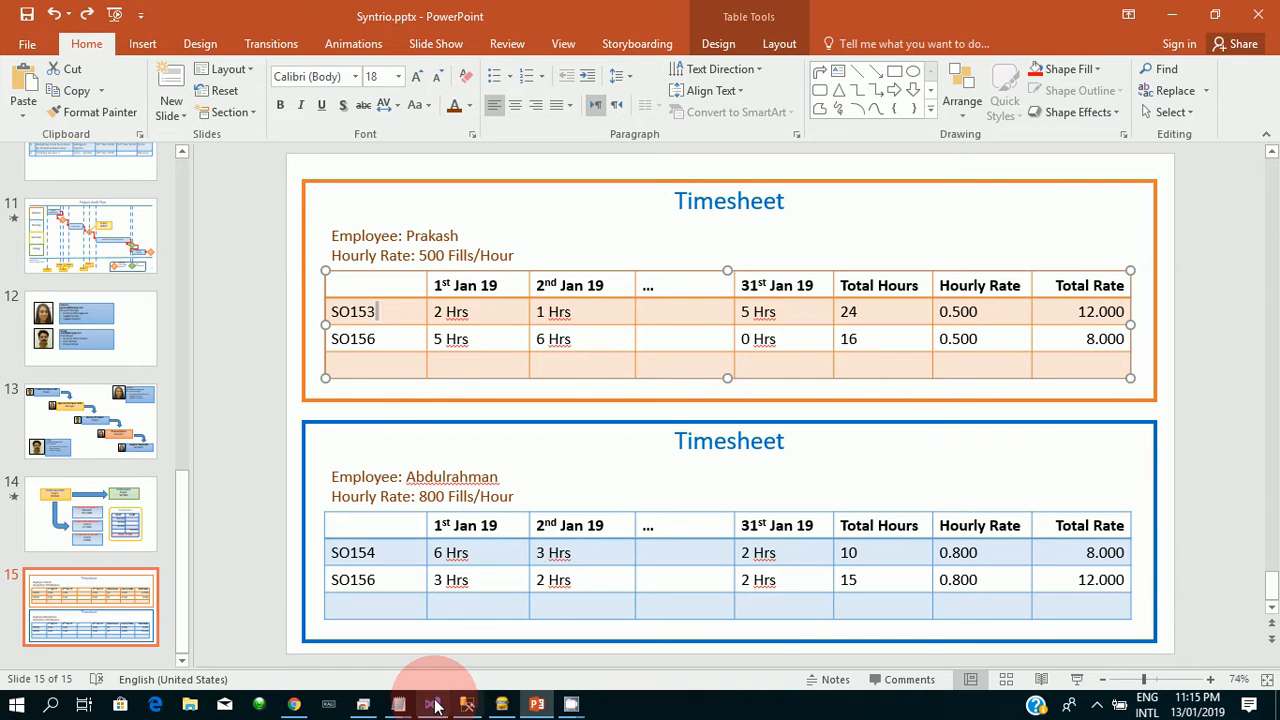
{"action": "left_click", "coordinate": [298, 705]}
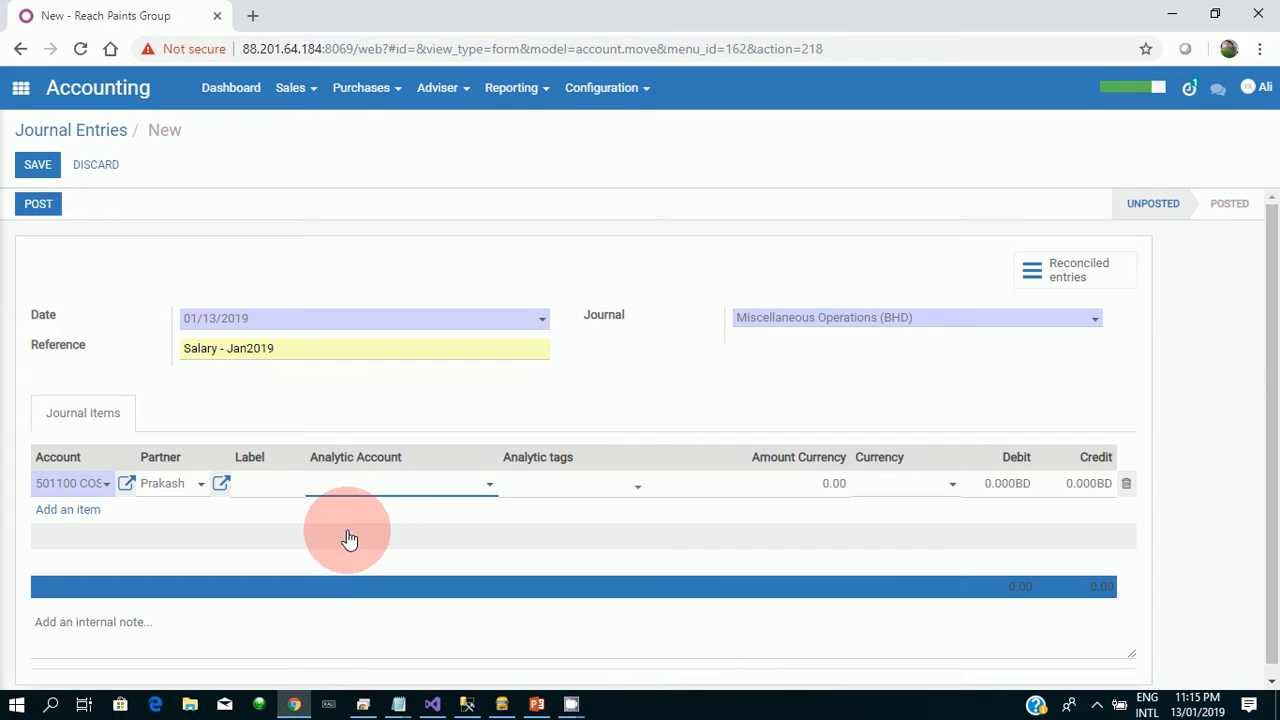
Step: Assign the SO153 analytic account to the wages line and set its debit to 12 BD
{"action": "left_click", "coordinate": [336, 500]}
{"action": "type", "text": "1"}
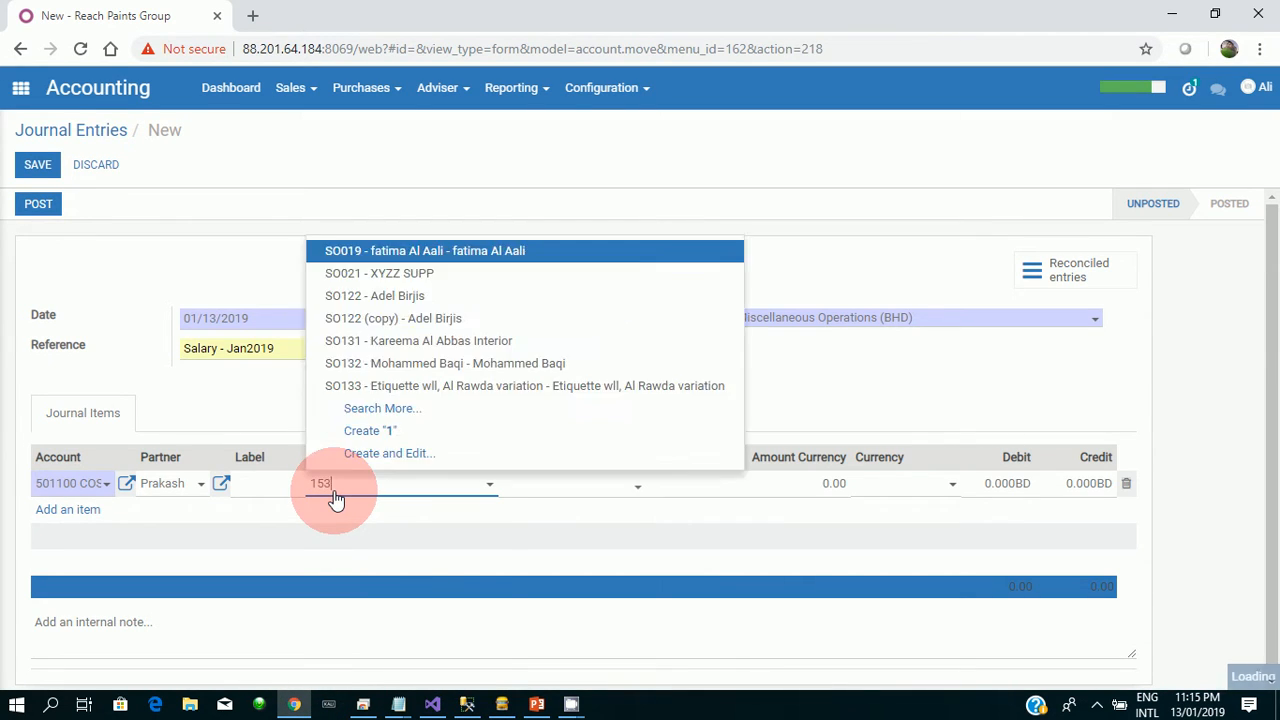
{"action": "type", "text": "53"}
{"action": "left_click", "coordinate": [356, 514]}
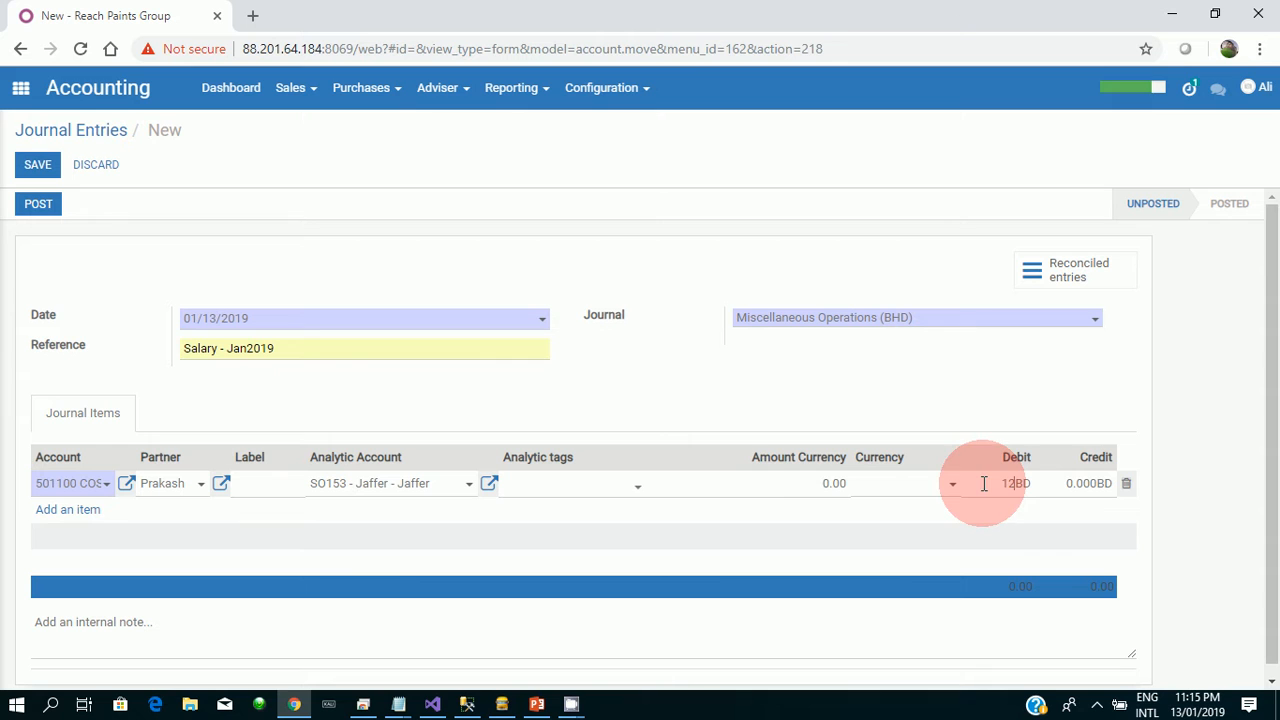
Step: Add a second journal item on account 501100 COS - Wages with the first timesheet employee as partner
{"action": "left_click", "coordinate": [63, 512]}
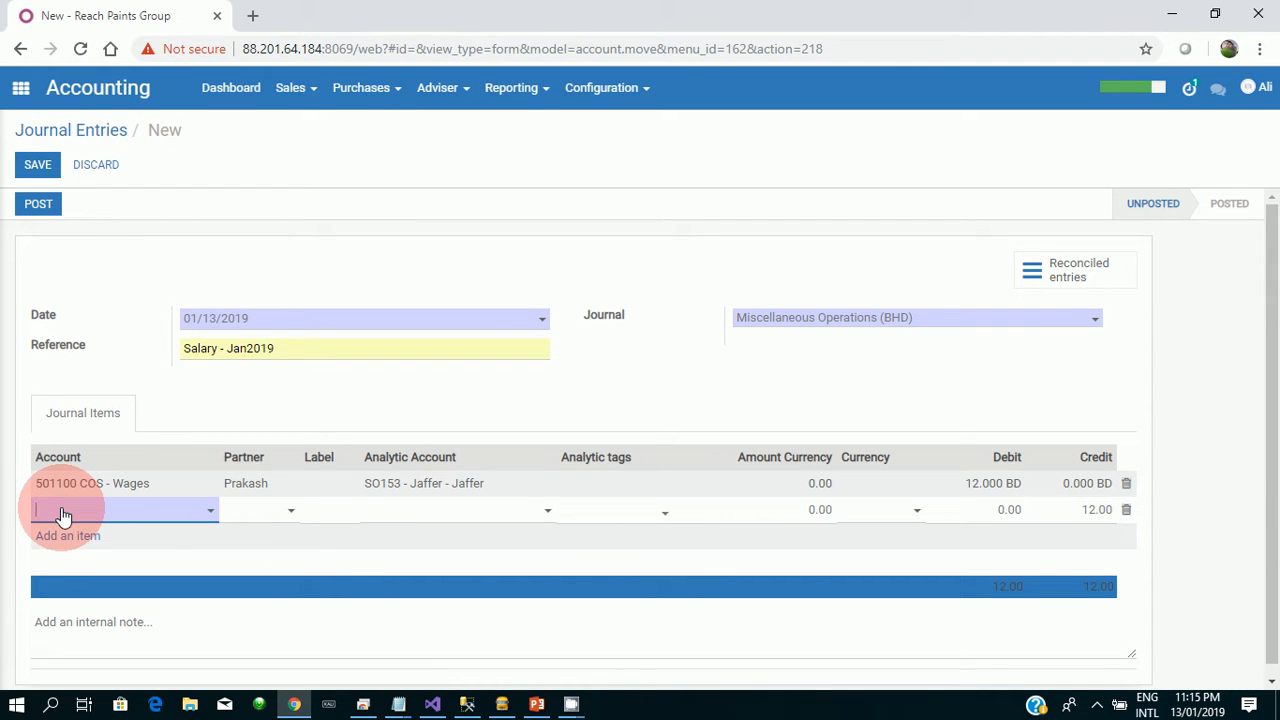
{"action": "type", "text": "wag"}
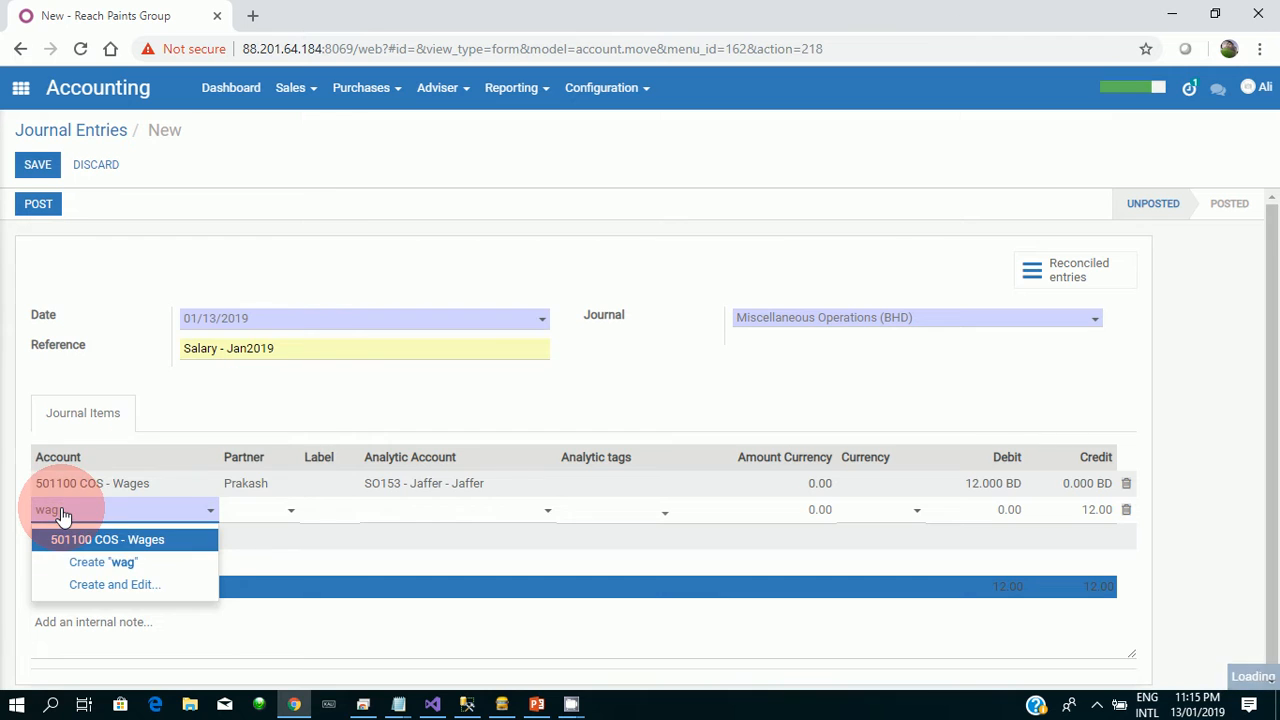
{"action": "left_click", "coordinate": [101, 545]}
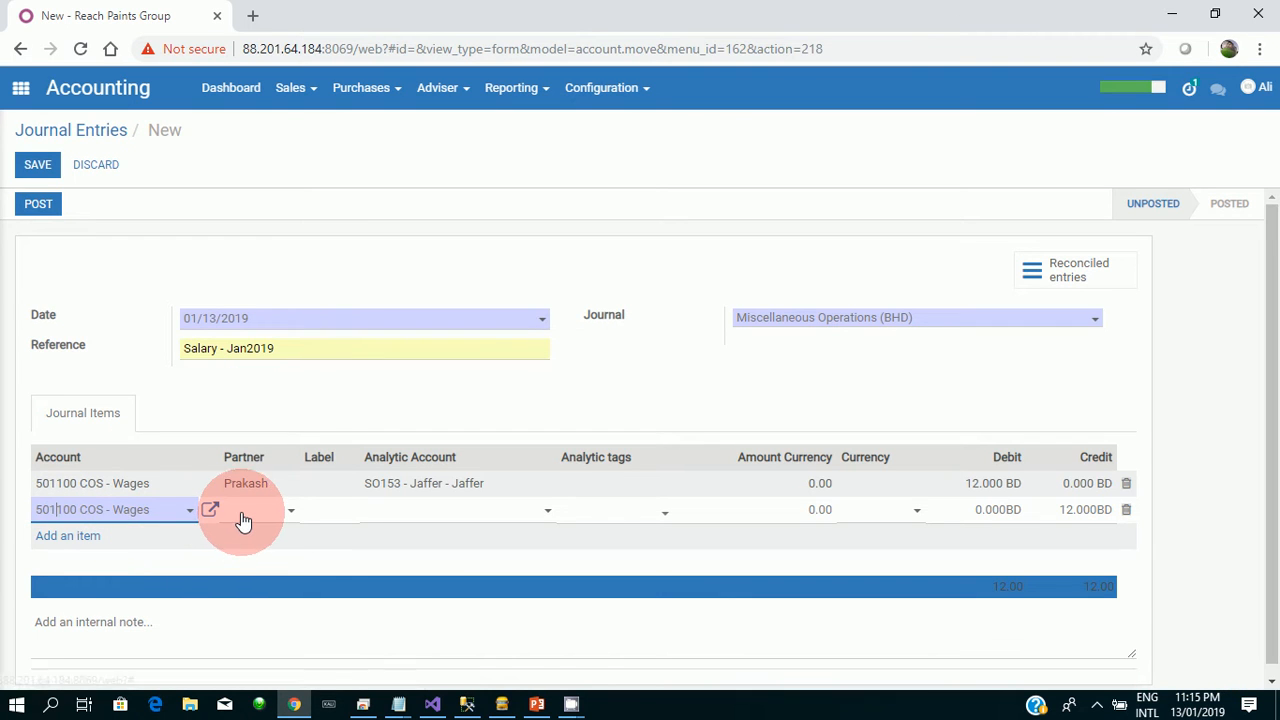
{"action": "type", "text": "pra"}
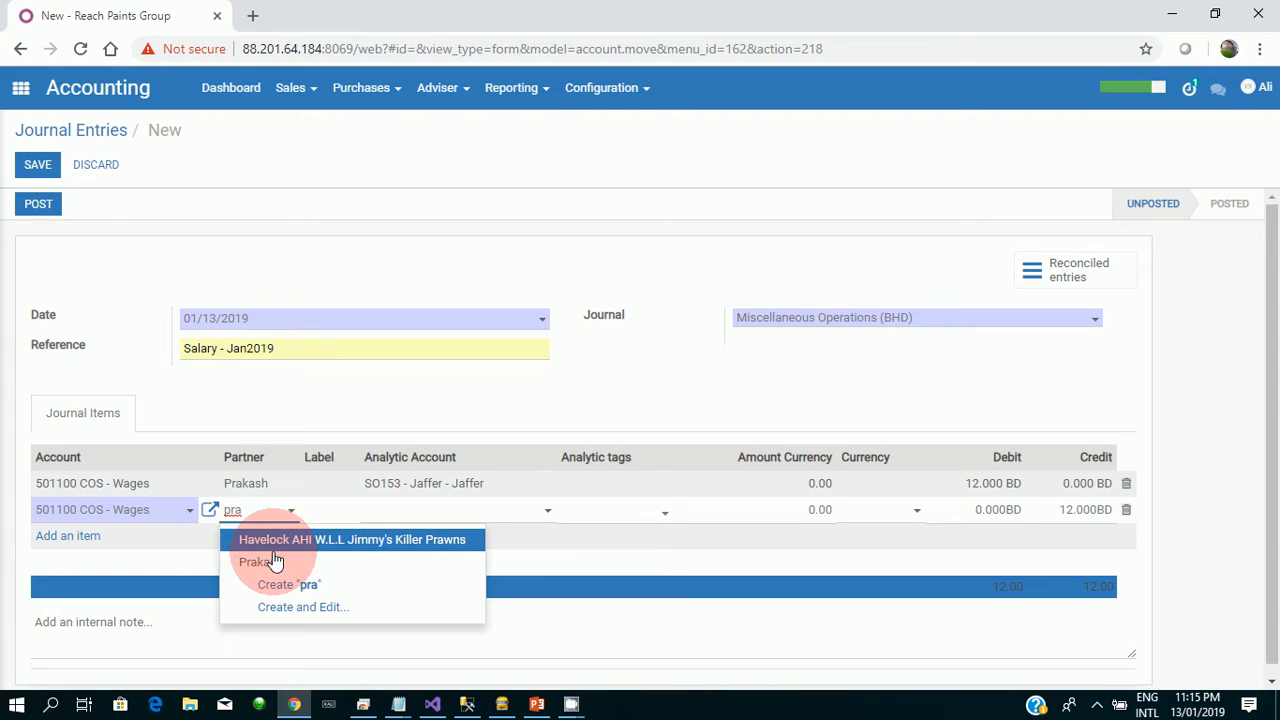
{"action": "left_click", "coordinate": [272, 563]}
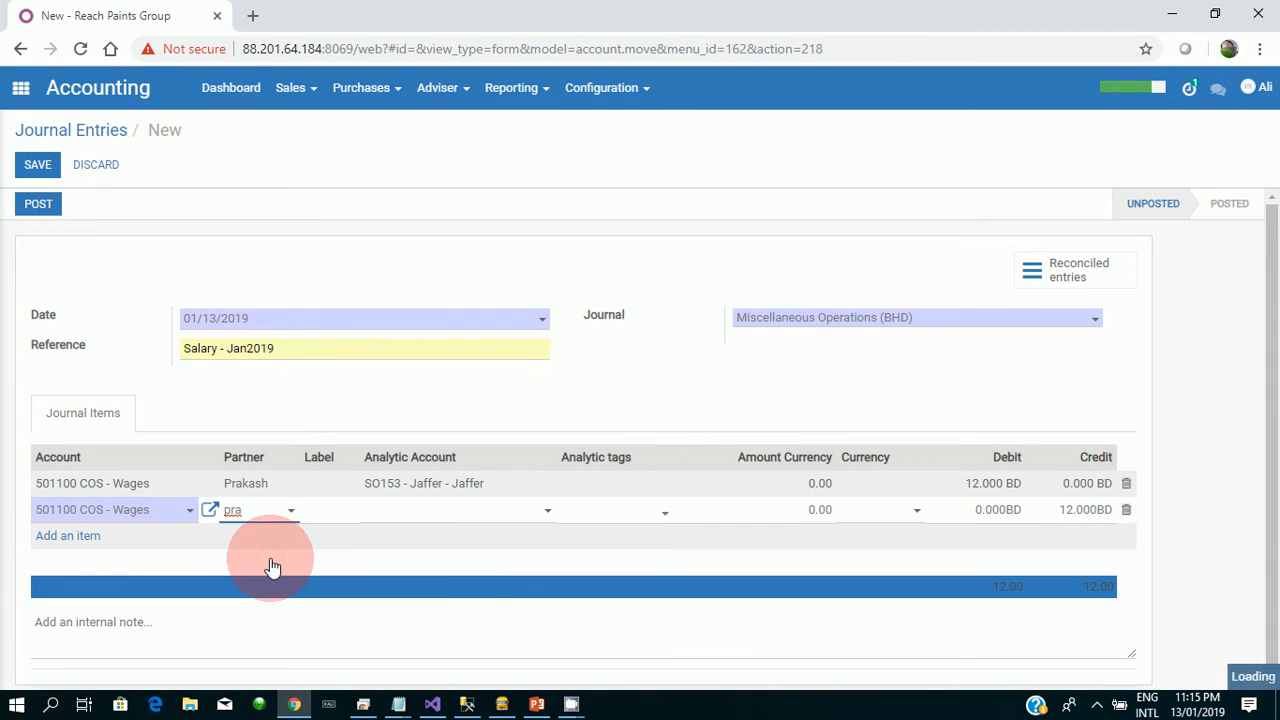
Step: Assign the existing SO156 analytic account to the second wages line and set its debit to 8 BD and credit to 0
{"action": "left_click", "coordinate": [406, 522]}
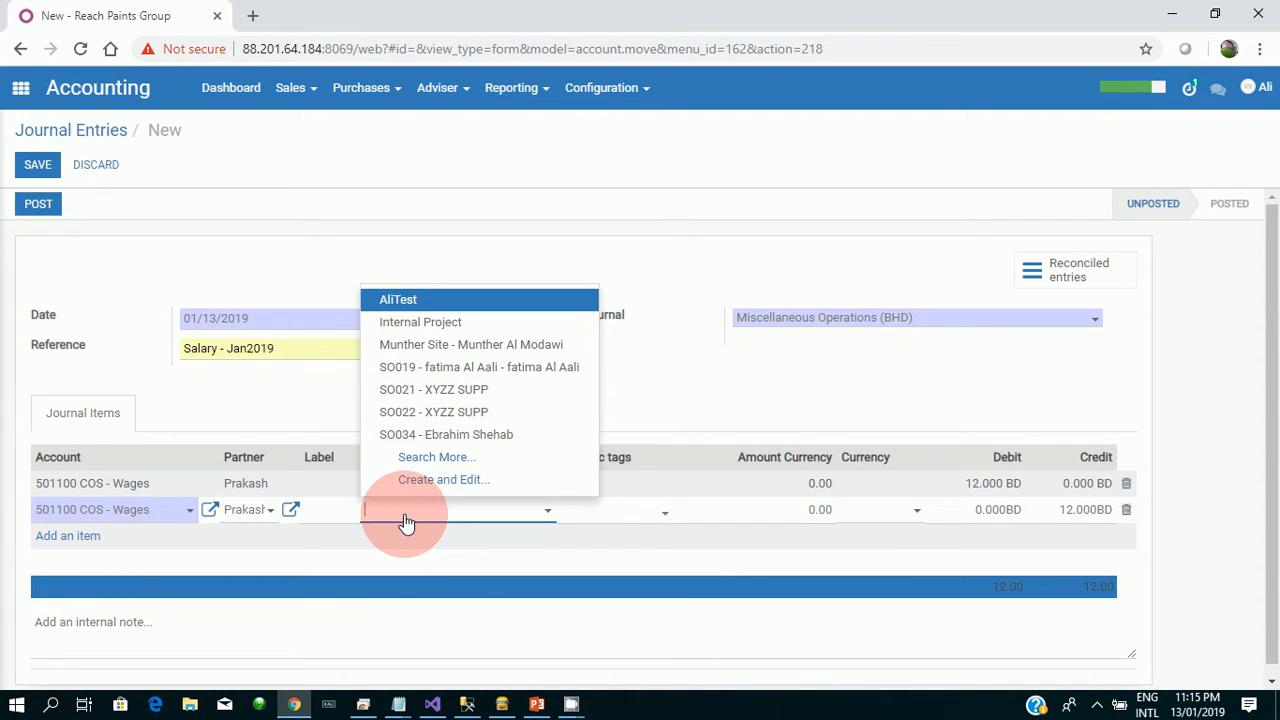
{"action": "type", "text": "156"}
{"action": "left_click", "coordinate": [750, 550]}
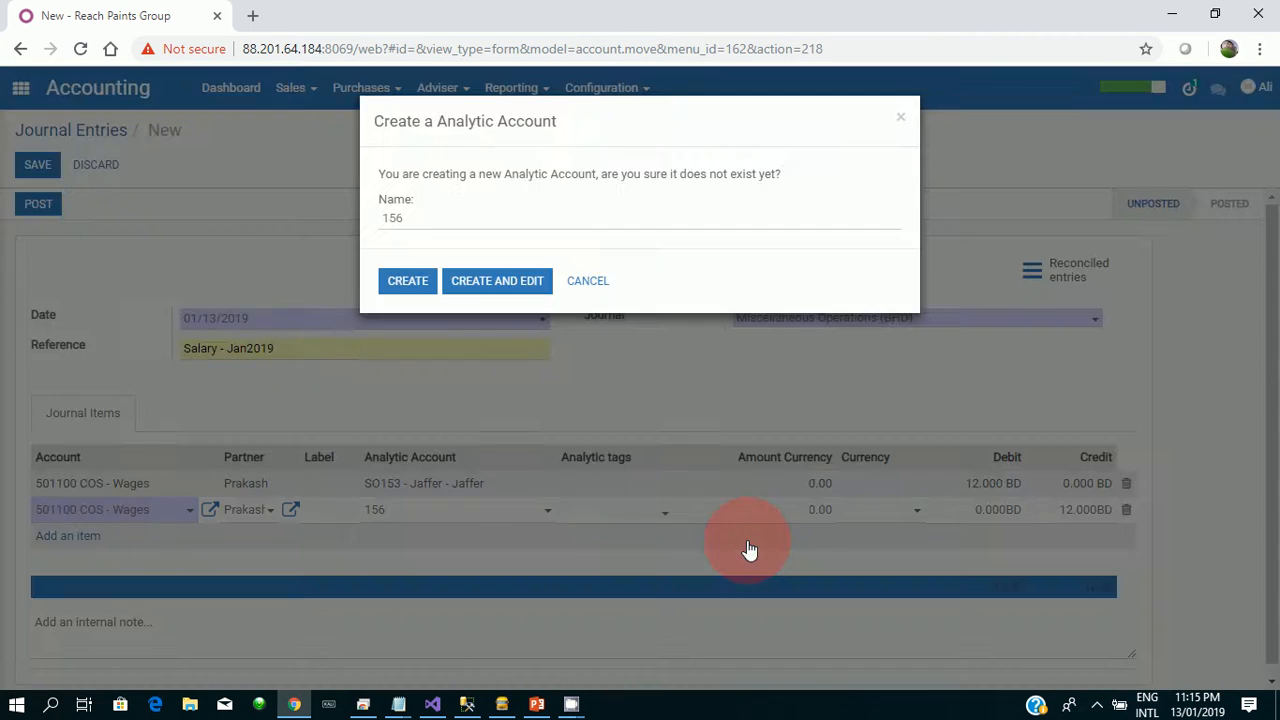
{"action": "key", "text": "Escape"}
{"action": "left_click", "coordinate": [383, 513]}
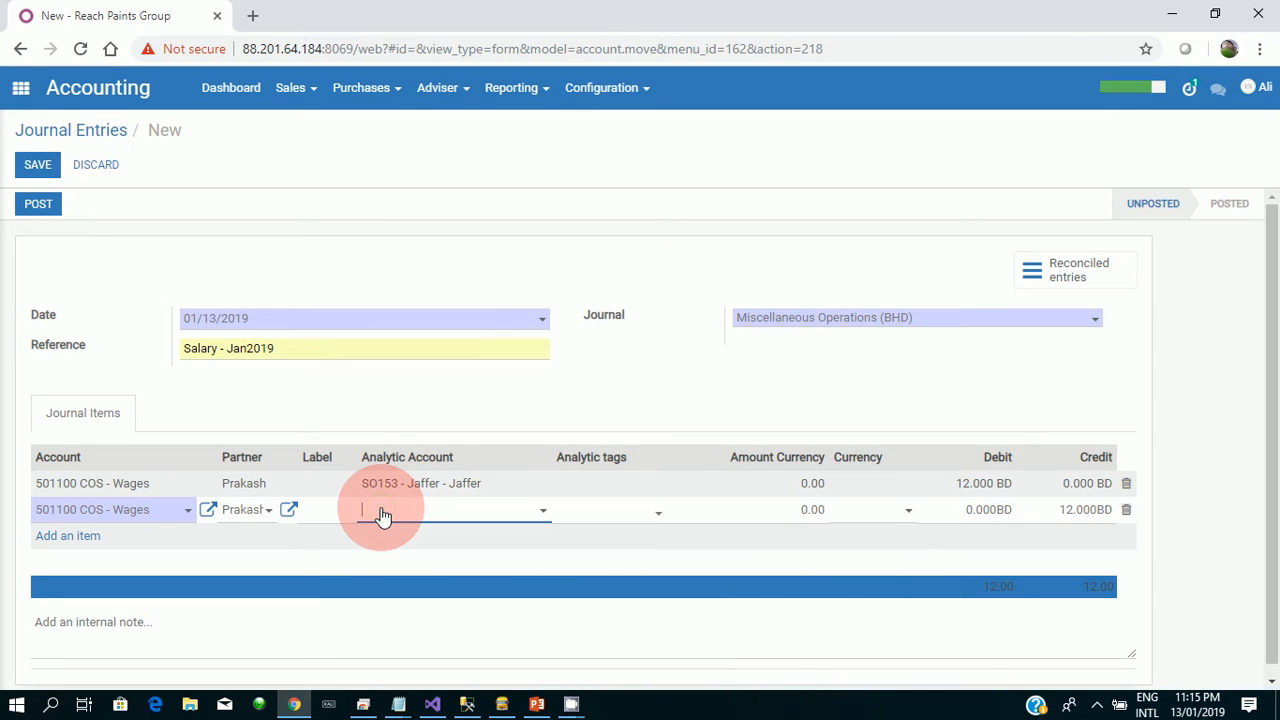
{"action": "type", "text": "156"}
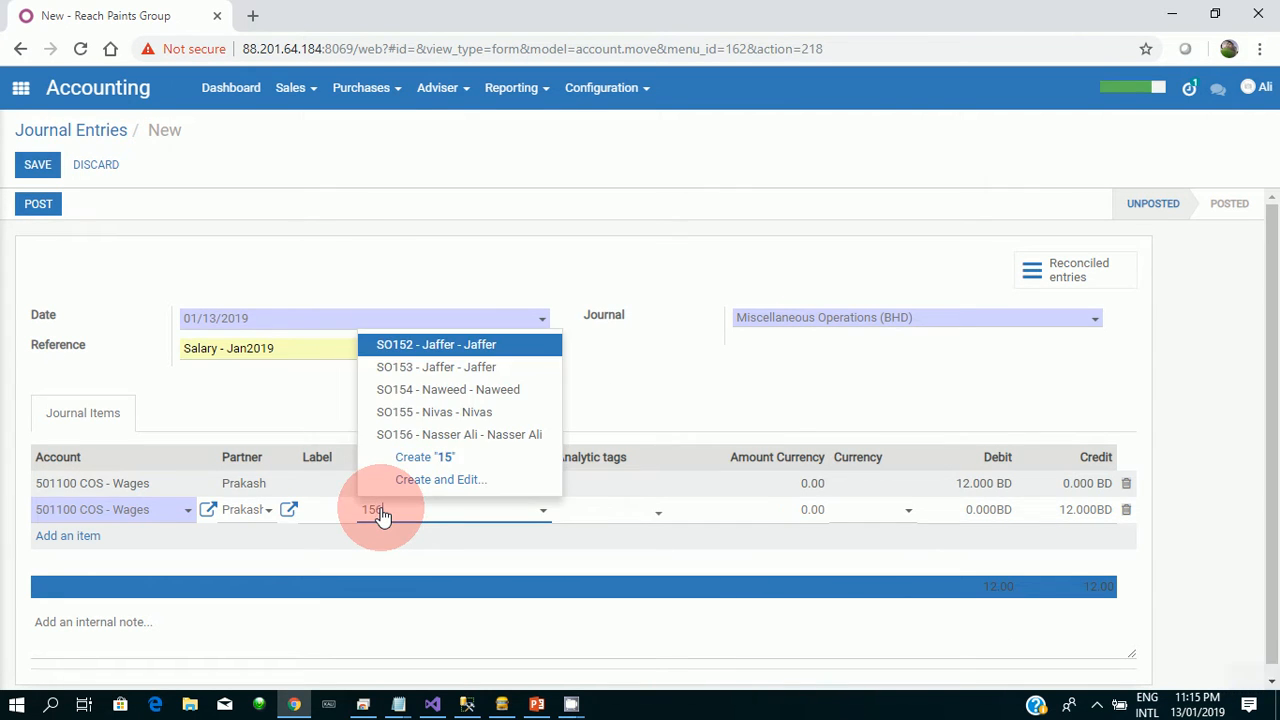
{"action": "left_click", "coordinate": [413, 540]}
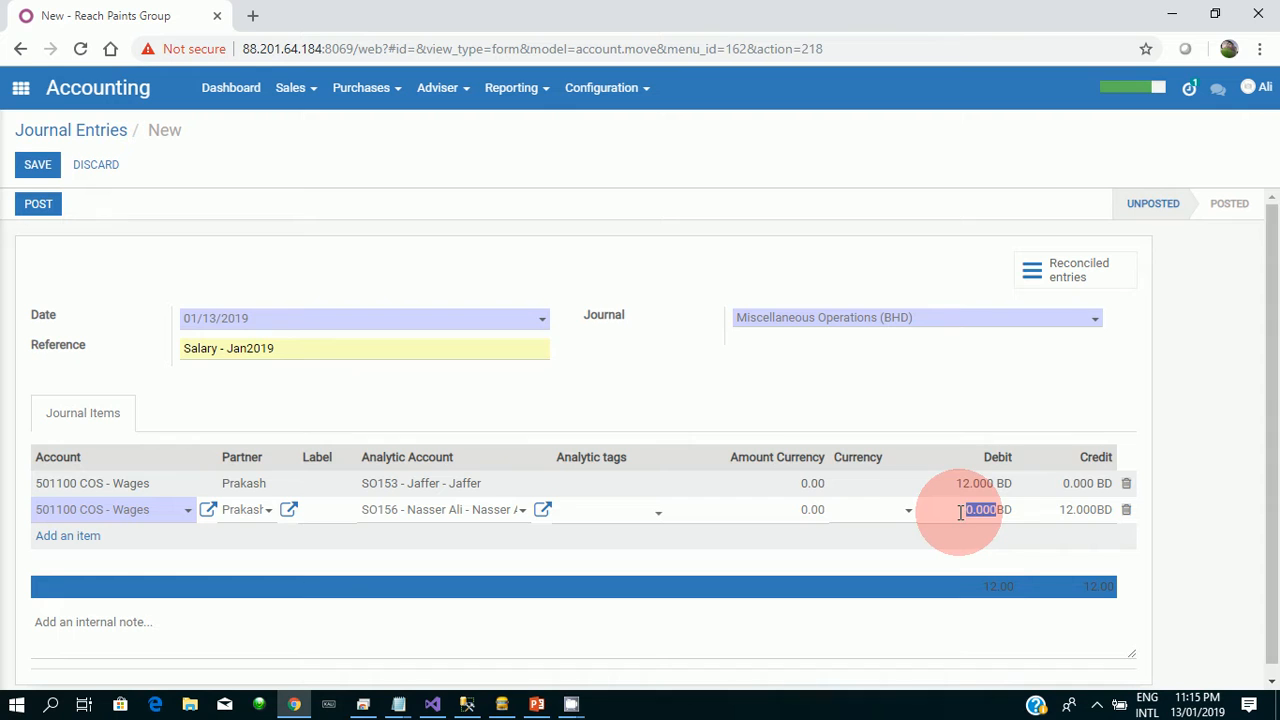
{"action": "left_click_drag", "start_coordinate": [1061, 508], "coordinate": [1067, 507]}
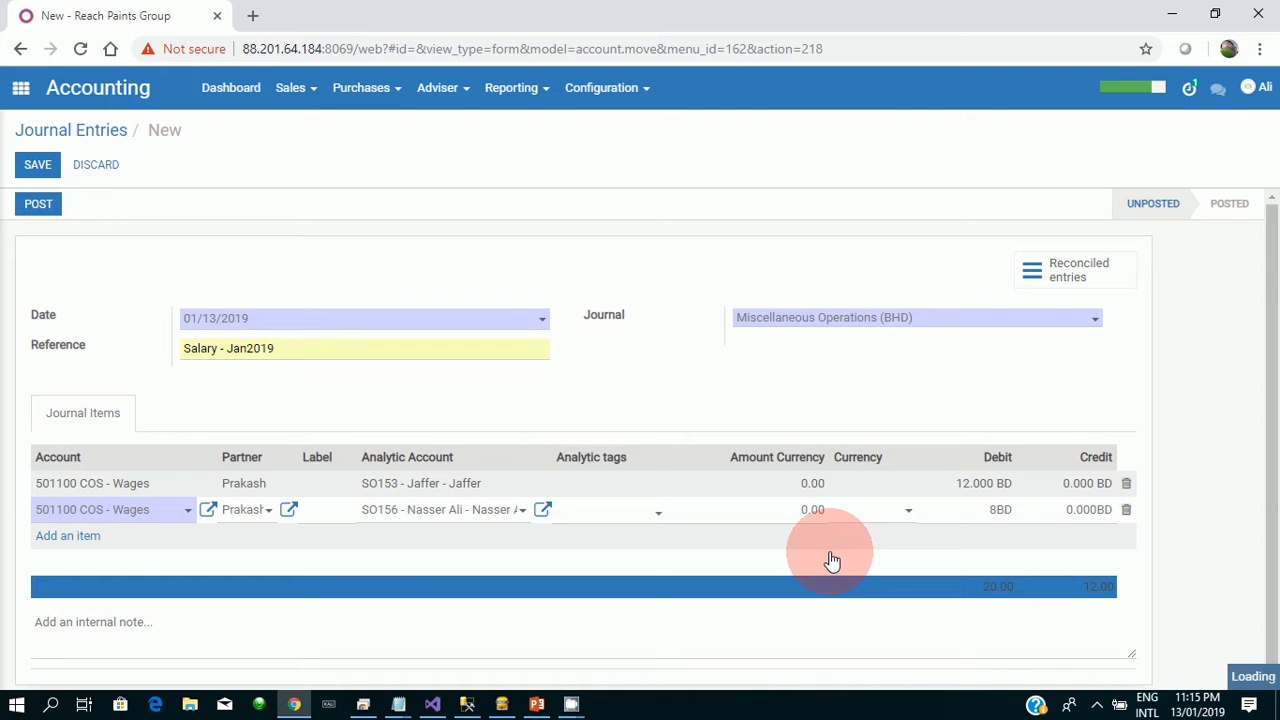
Step: Add a third journal item line, check the second employee's SO154 row on the timesheet slide in PowerPoint, and return to the browser
{"action": "left_click", "coordinate": [55, 540]}
{"action": "left_click", "coordinate": [537, 704]}
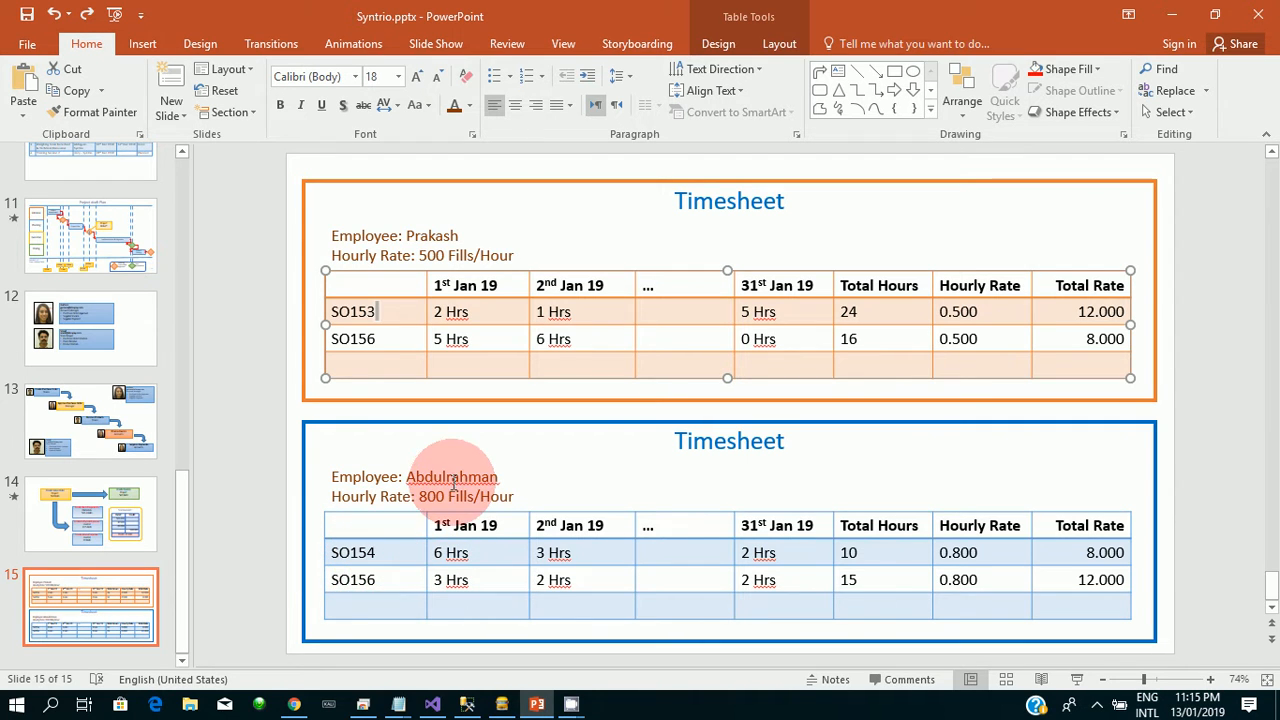
{"action": "left_click", "coordinate": [378, 555]}
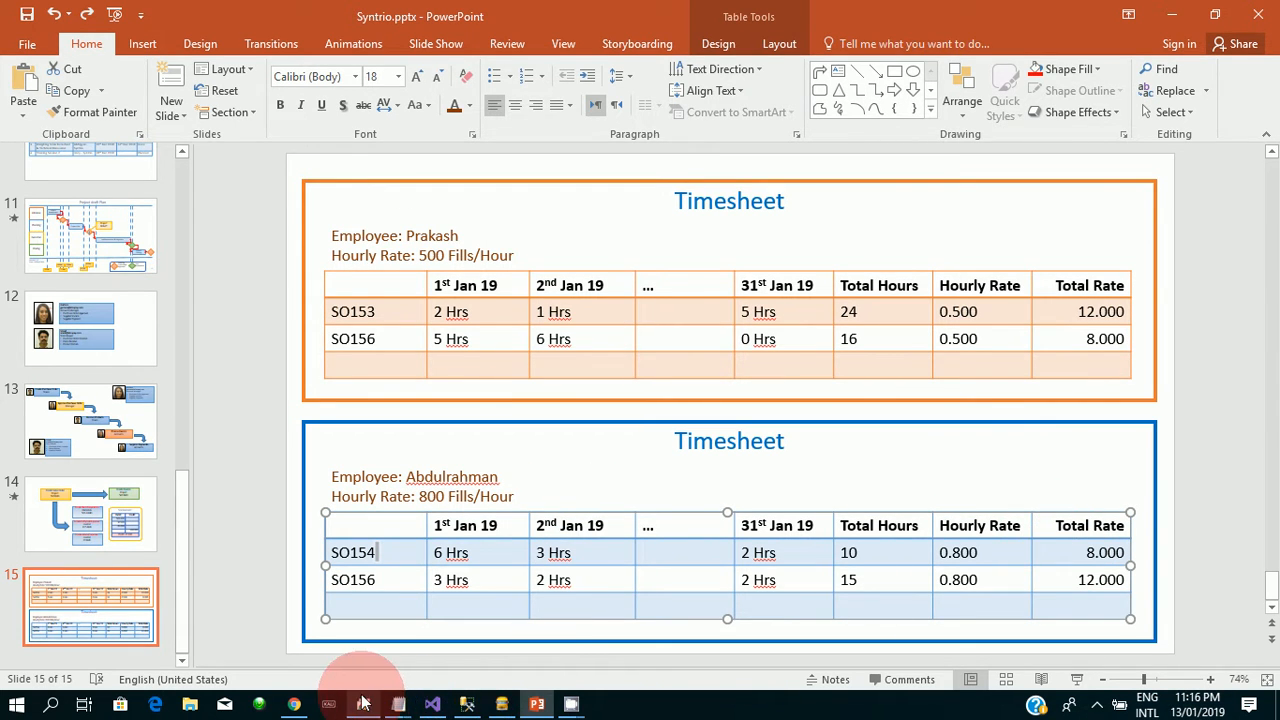
{"action": "left_click", "coordinate": [298, 708]}
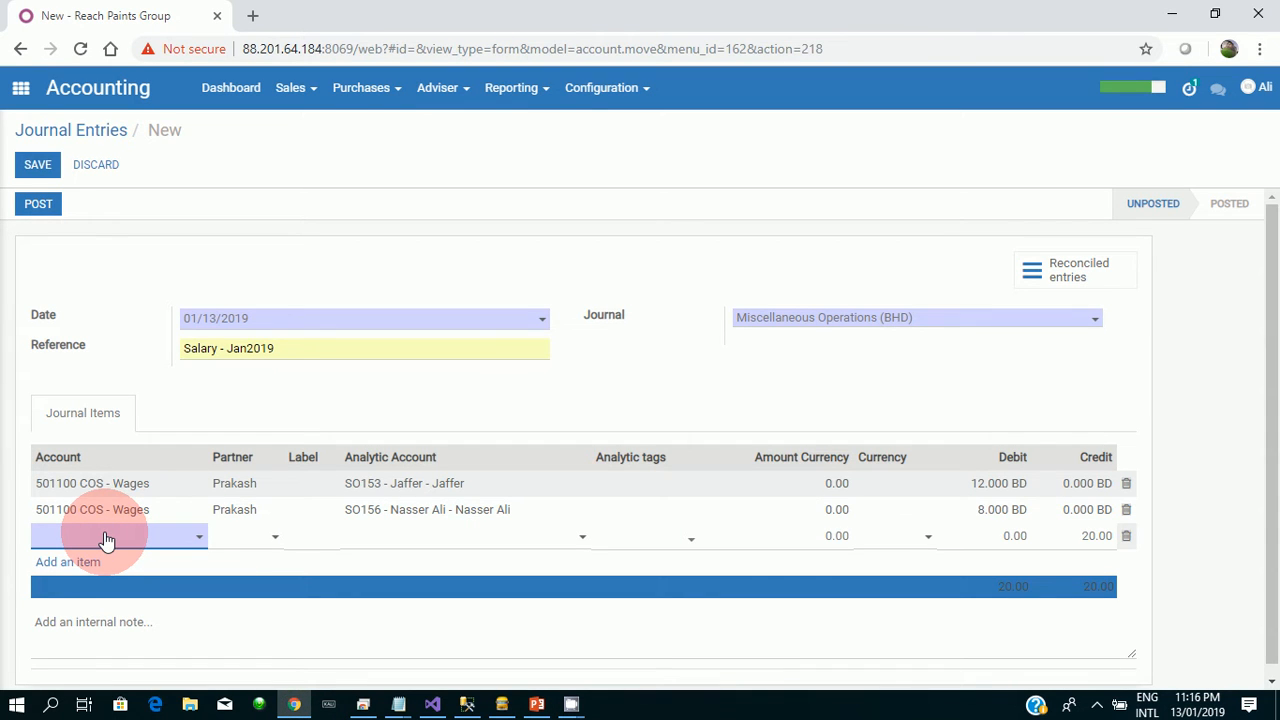
Step: Set the third line's account to 501100 COS - Wages and its partner to the second timesheet employee
{"action": "type", "text": "wage"}
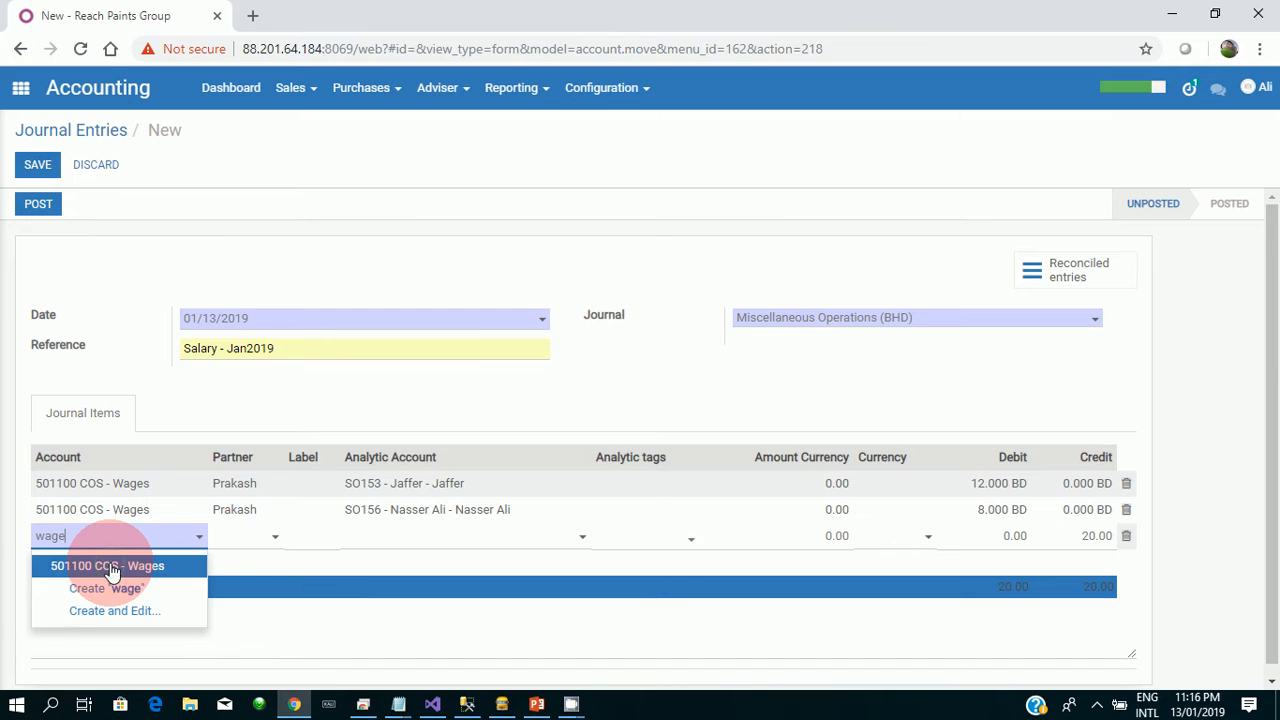
{"action": "left_click", "coordinate": [112, 567]}
{"action": "left_click", "coordinate": [230, 535]}
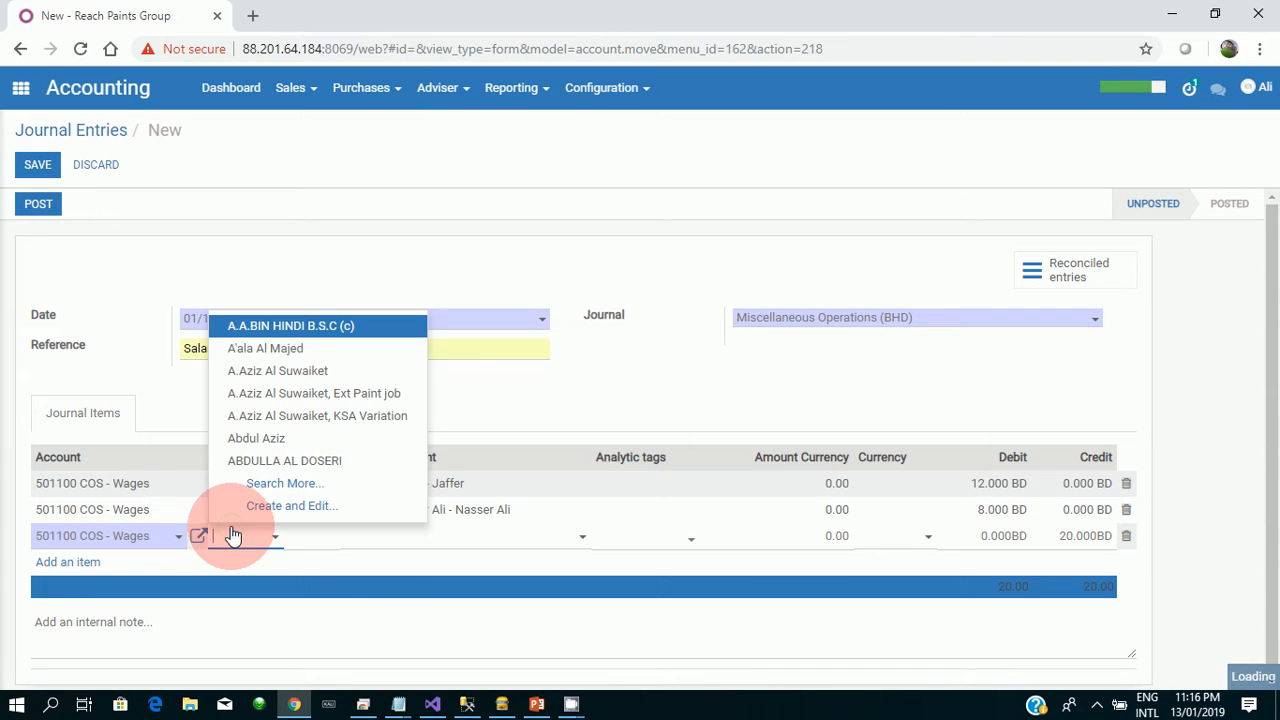
{"action": "type", "text": "ab"}
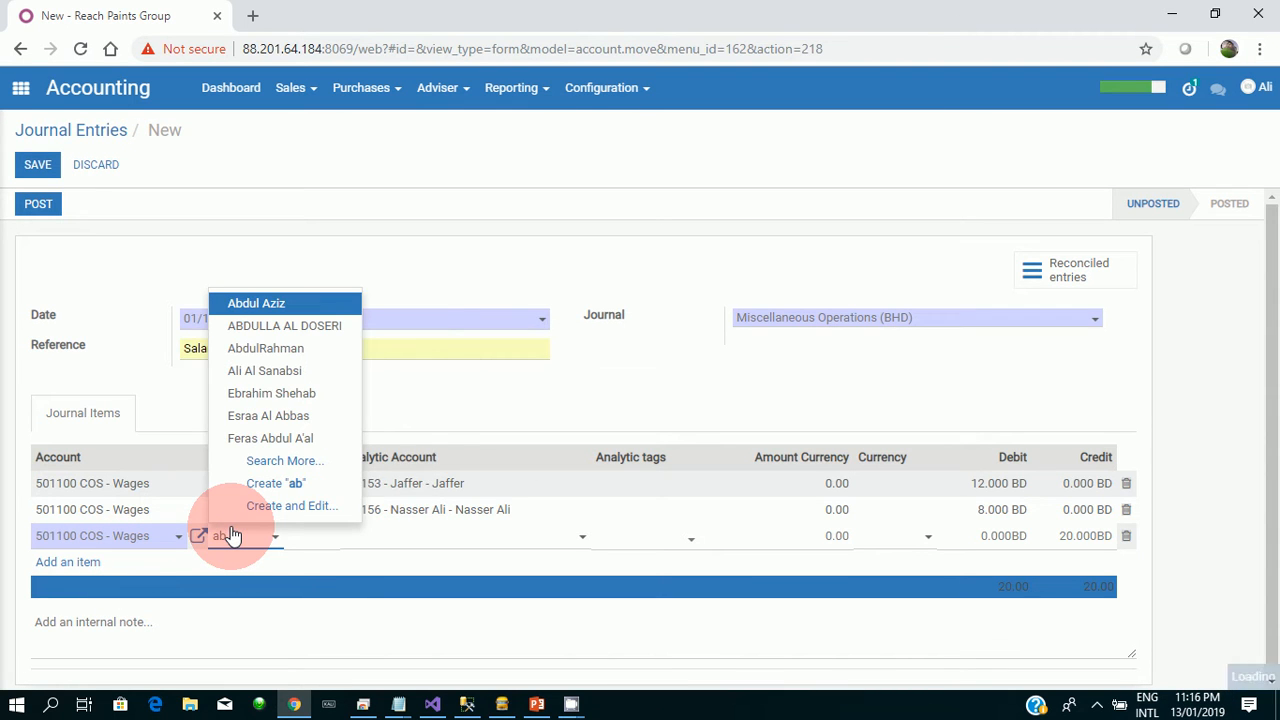
{"action": "type", "text": "d"}
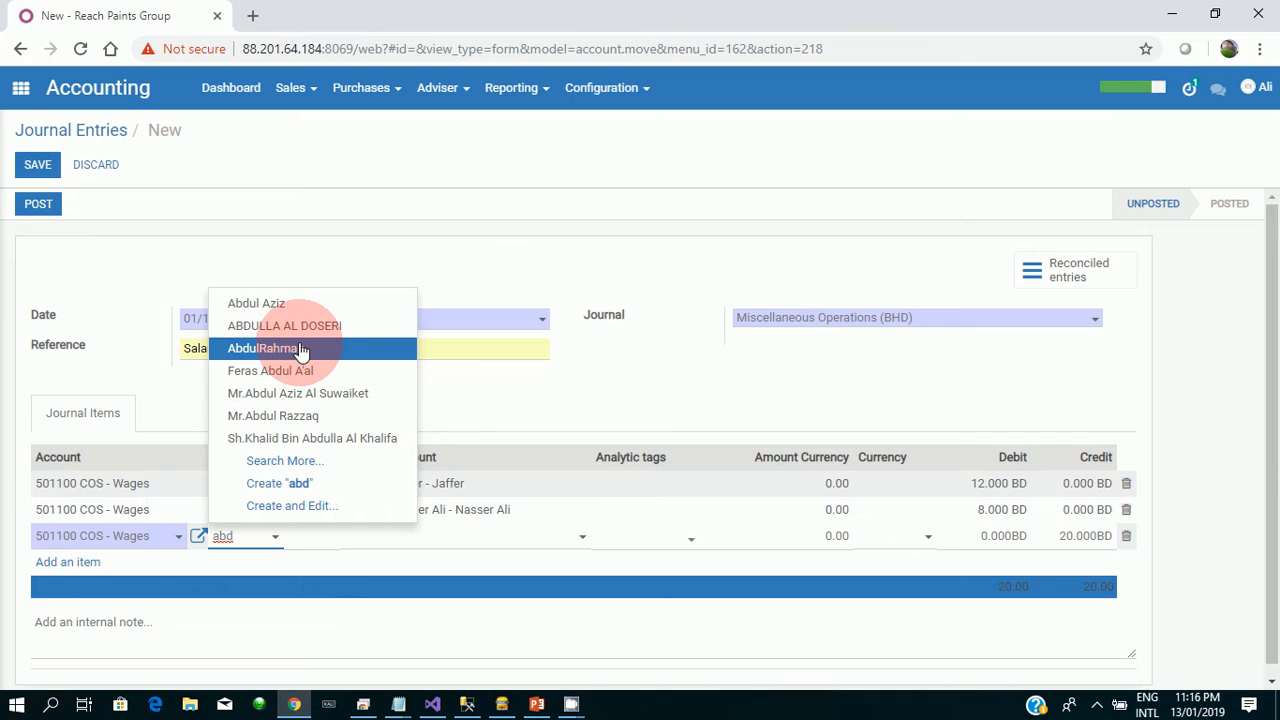
{"action": "left_click", "coordinate": [300, 350]}
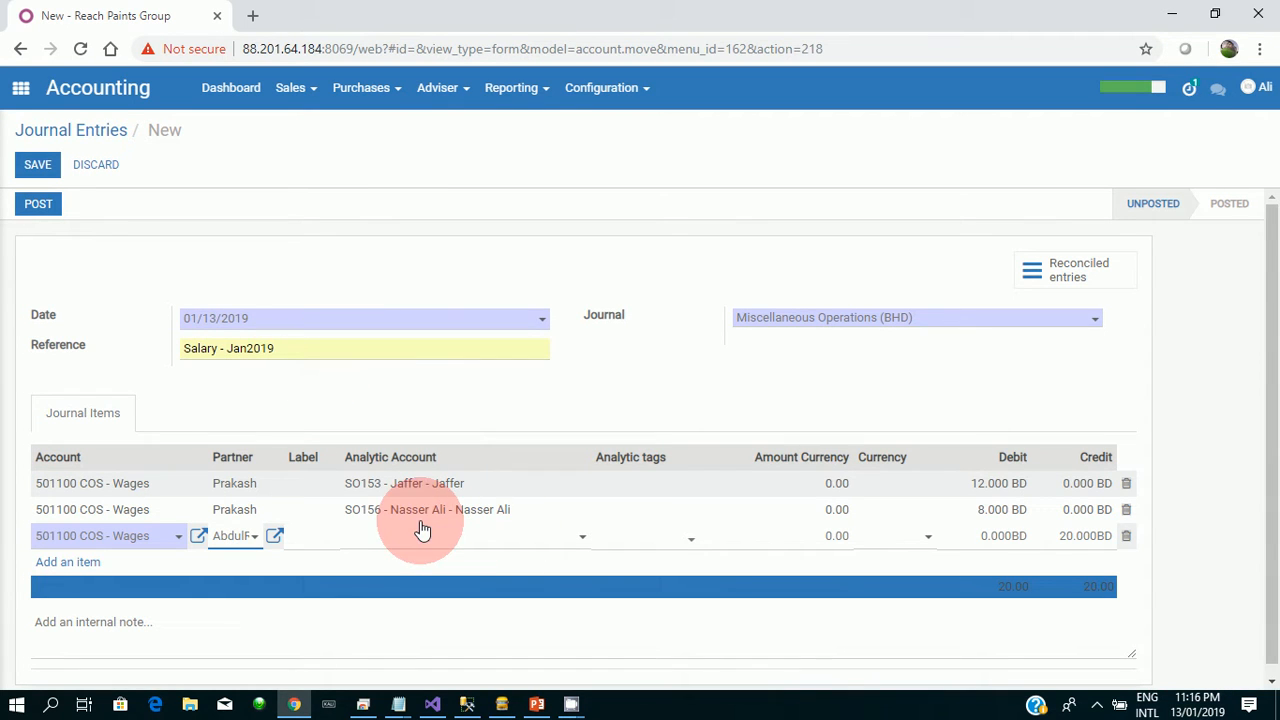
Step: Assign the SO154 analytic account to the third wages line
{"action": "left_click", "coordinate": [375, 540]}
{"action": "type", "text": "1"}
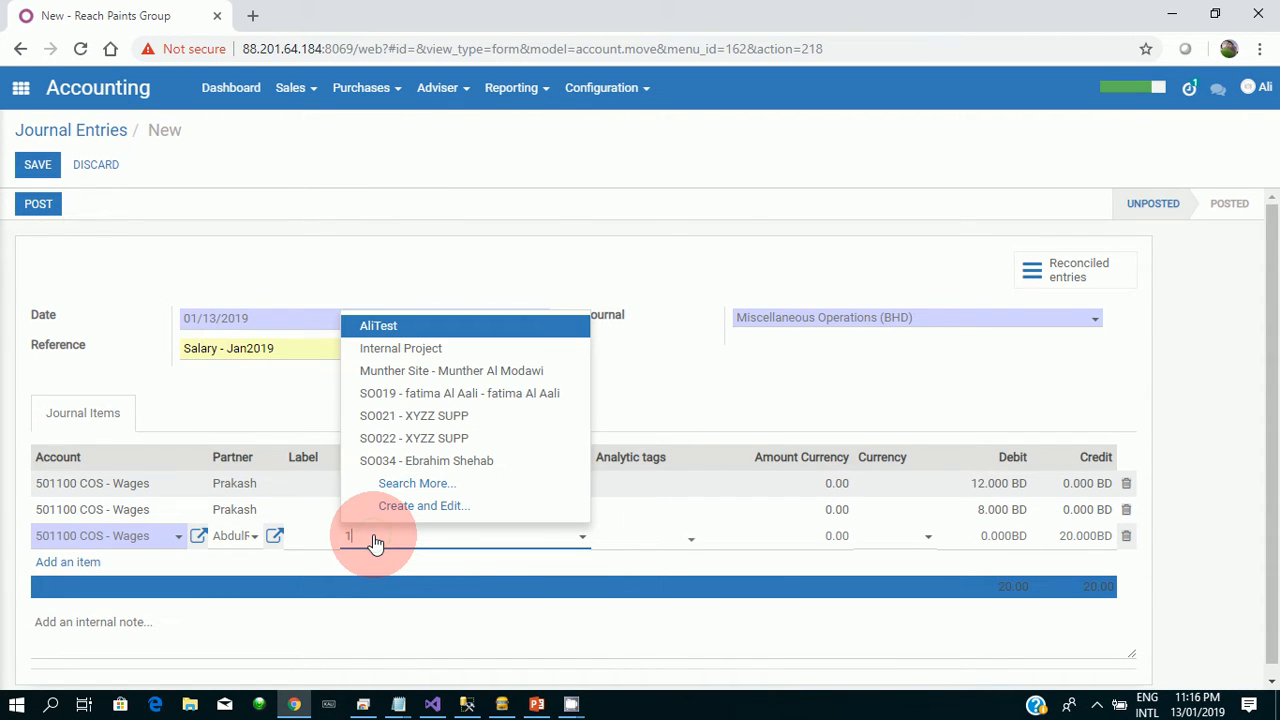
{"action": "type", "text": "54"}
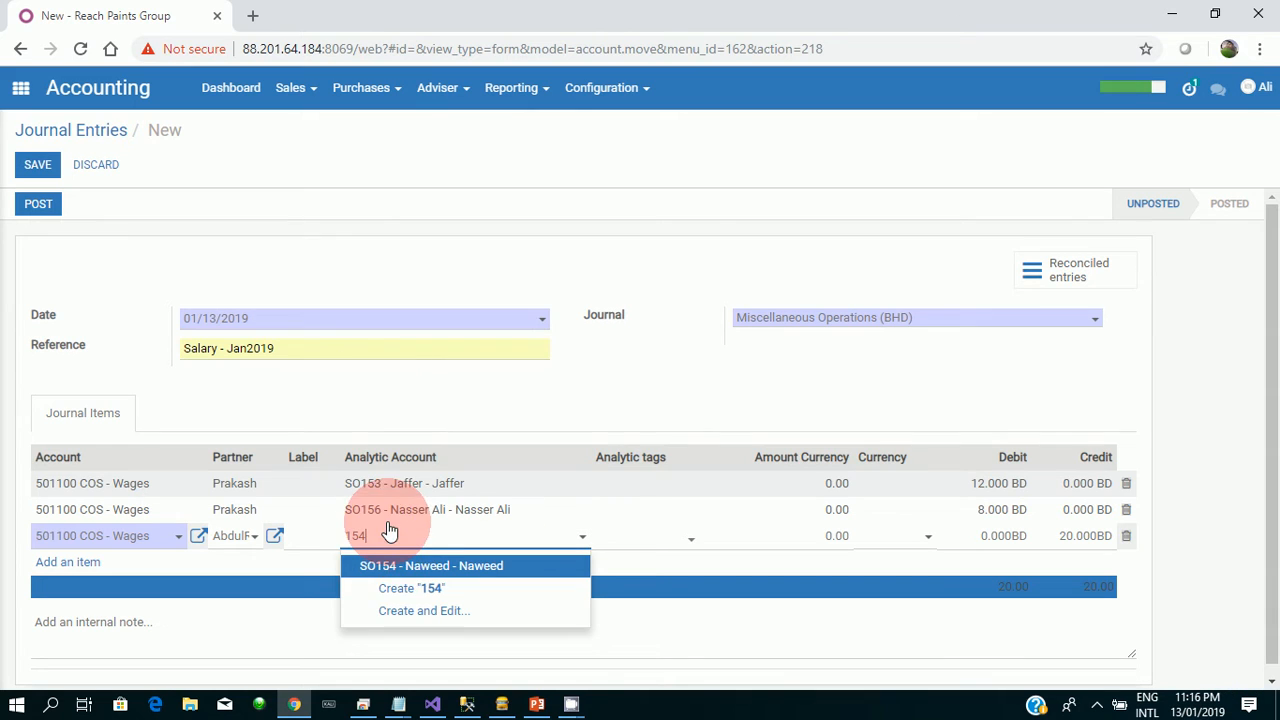
{"action": "left_click", "coordinate": [400, 572]}
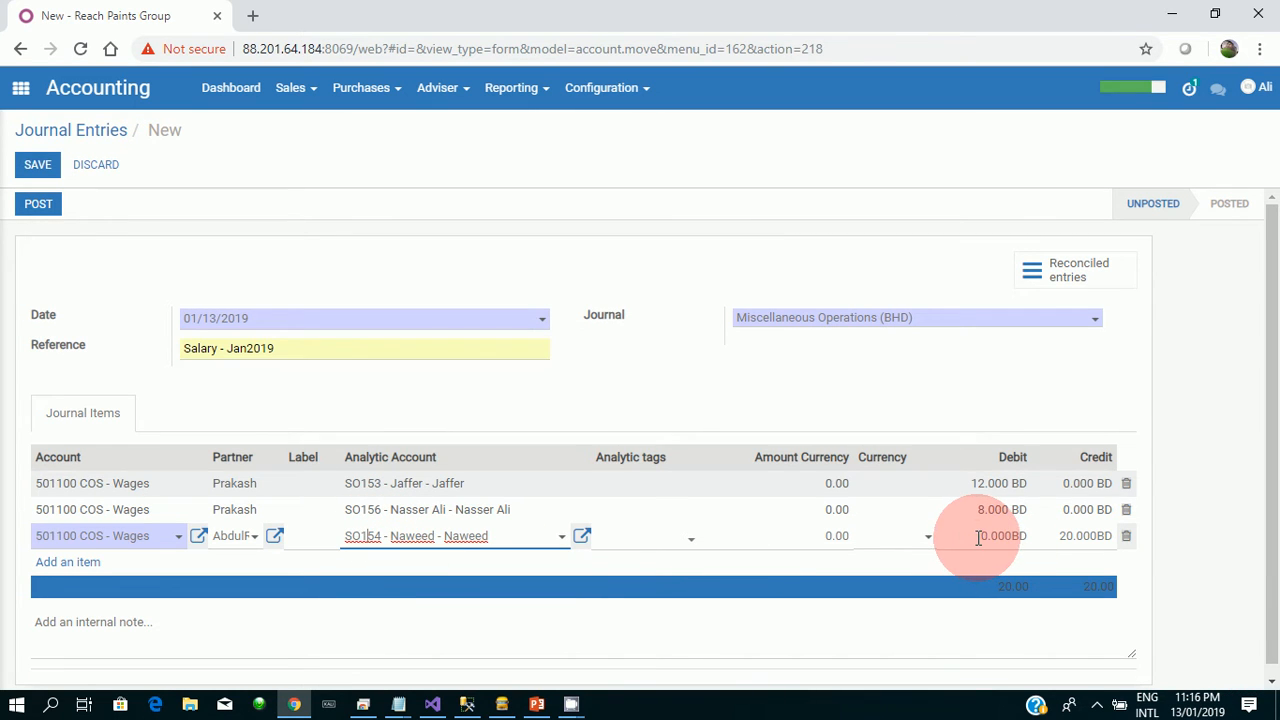
Step: Check the SO154 total rate on the PowerPoint timesheet slide and, back in the browser, set the third line's debit to 8 BD and credit to 0
{"action": "left_click", "coordinate": [536, 708]}
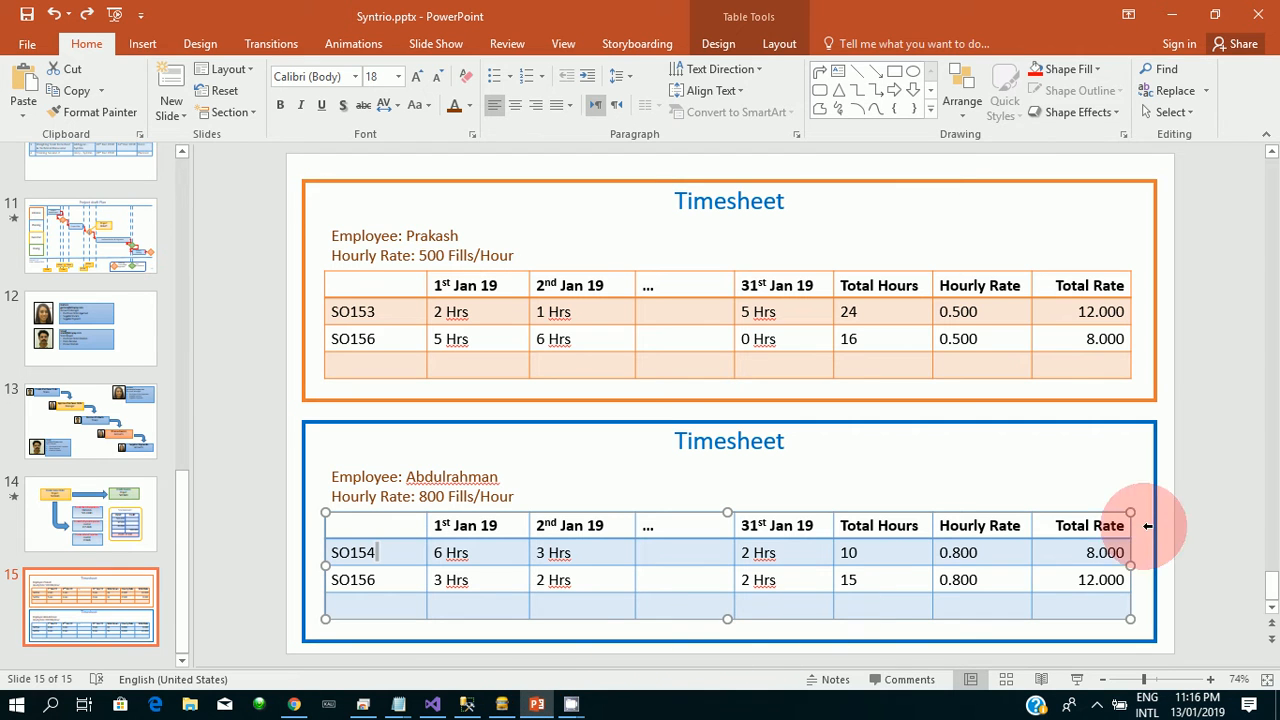
{"action": "left_click", "coordinate": [536, 708]}
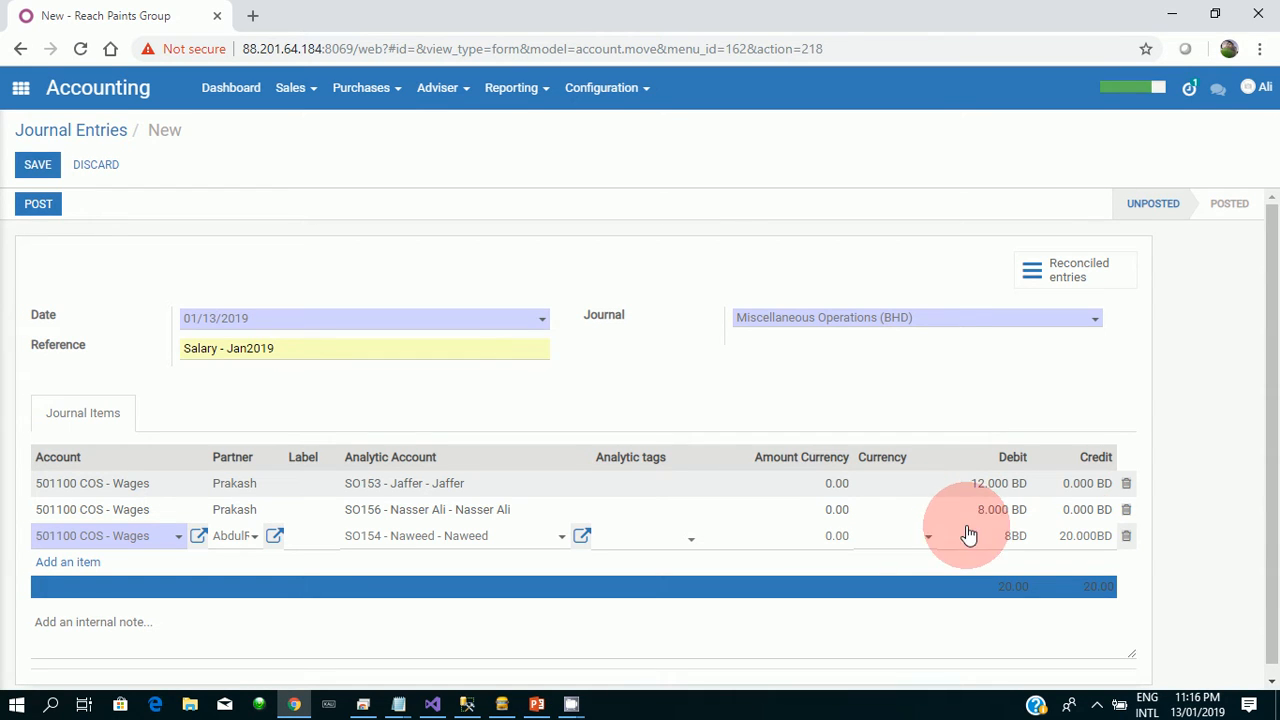
{"action": "left_click", "coordinate": [1064, 536]}
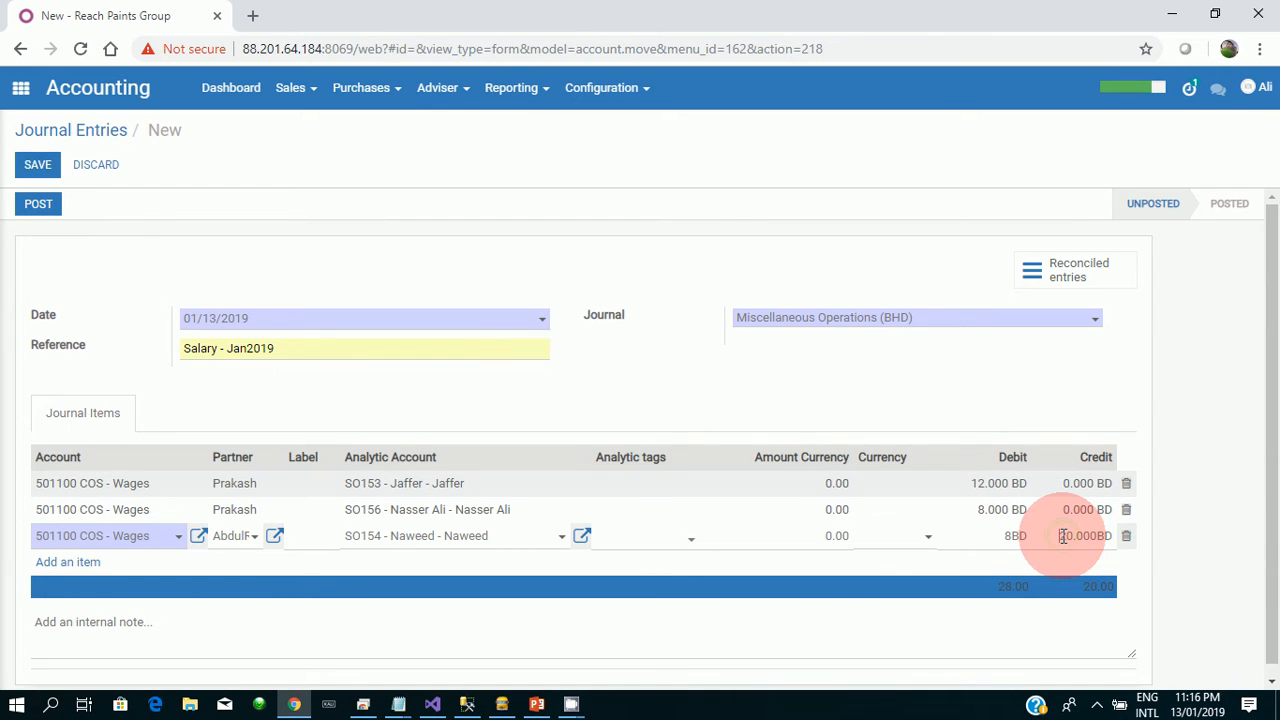
{"action": "left_click_drag", "start_coordinate": [1064, 536], "coordinate": [1093, 541]}
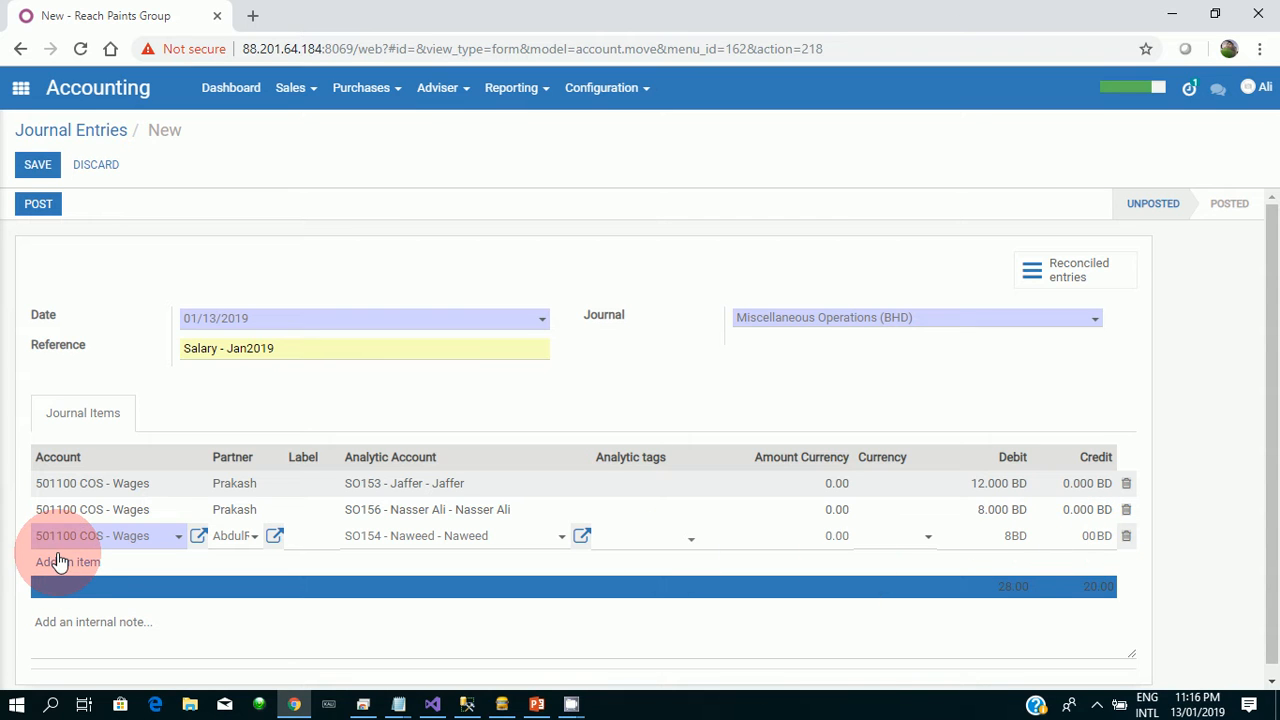
{"action": "type", "text": "0"}
Step: Add a fourth journal item on account 501100 COS - Wages with the second timesheet employee as partner
{"action": "left_click", "coordinate": [60, 566]}
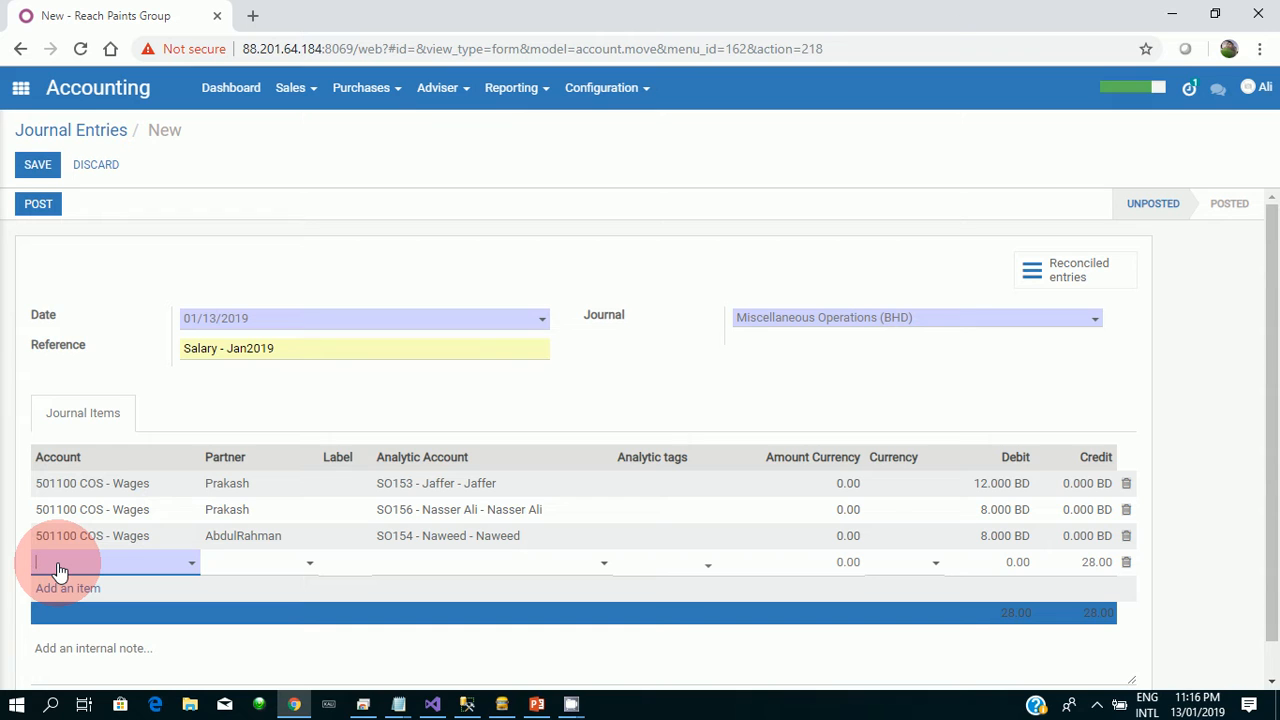
{"action": "type", "text": "wag"}
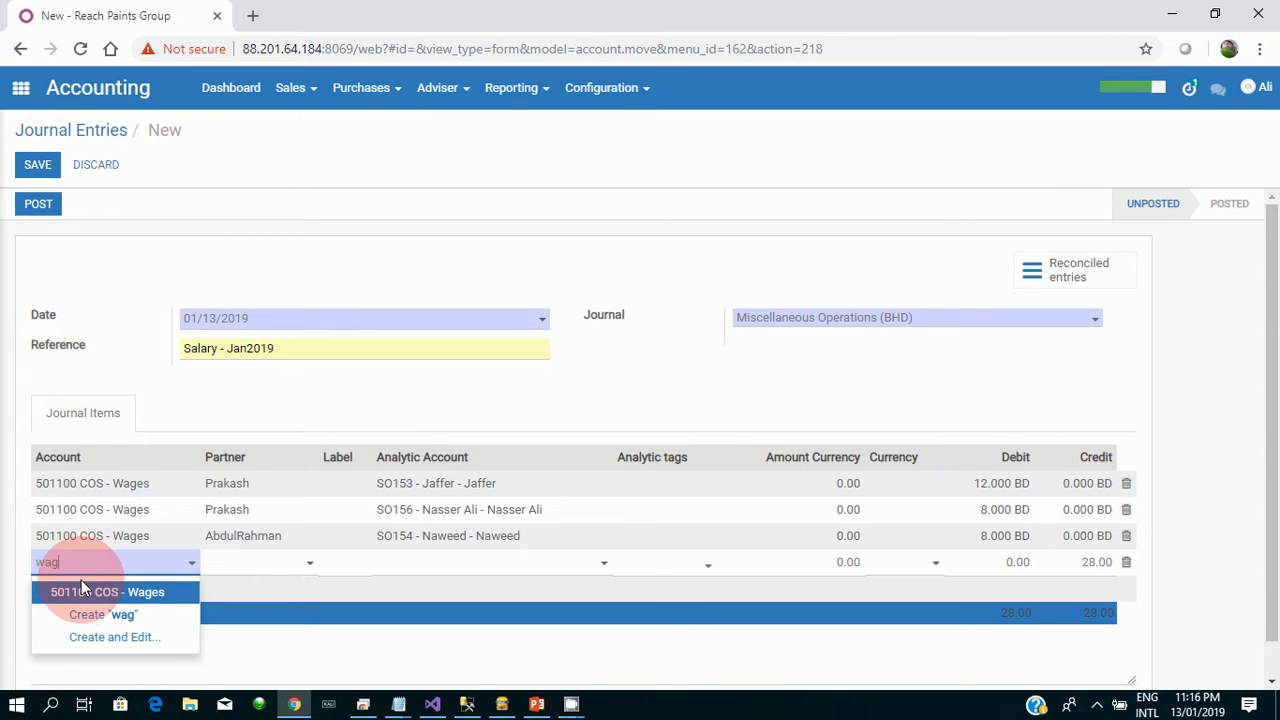
{"action": "left_click", "coordinate": [84, 594]}
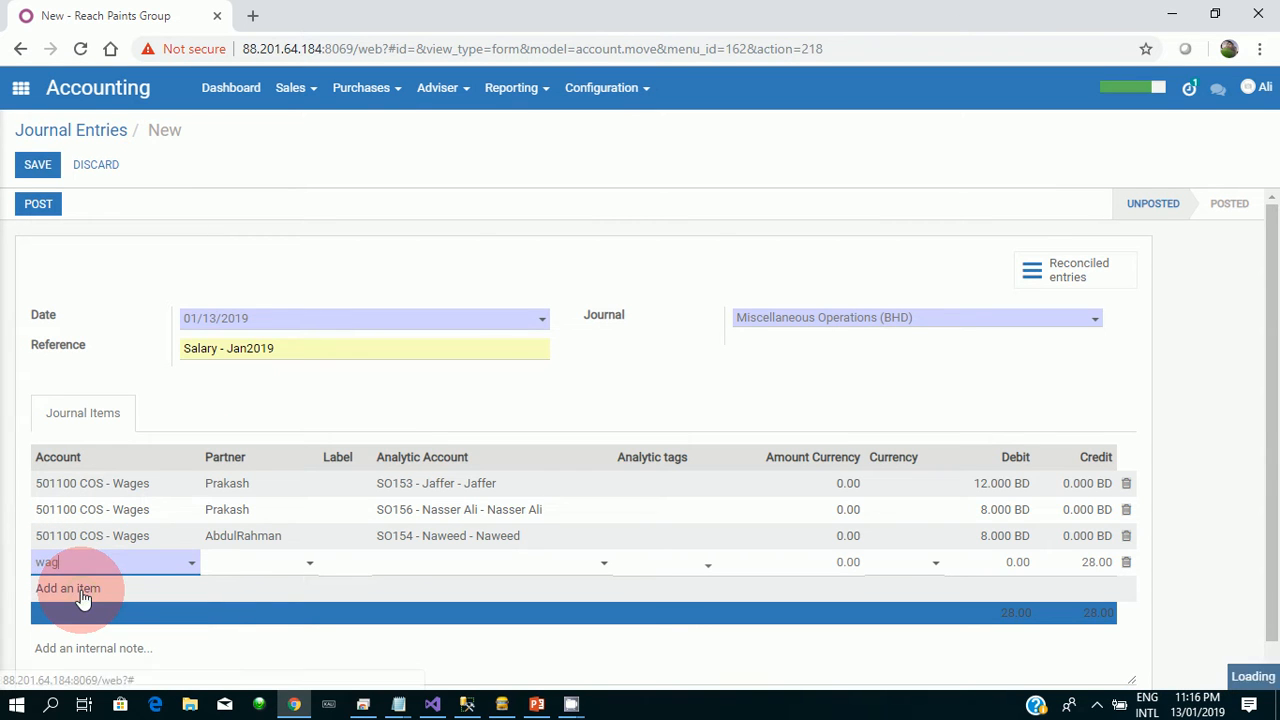
{"action": "left_click", "coordinate": [237, 572]}
{"action": "type", "text": "a"}
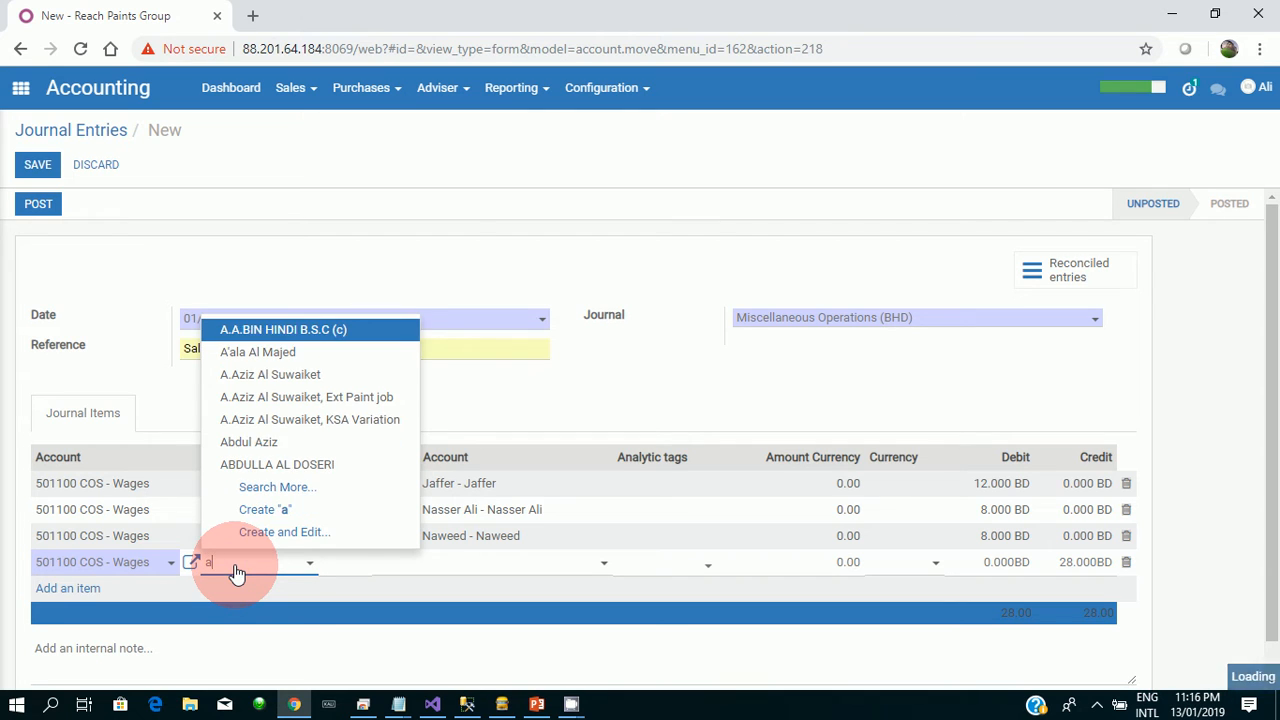
{"action": "type", "text": "bd"}
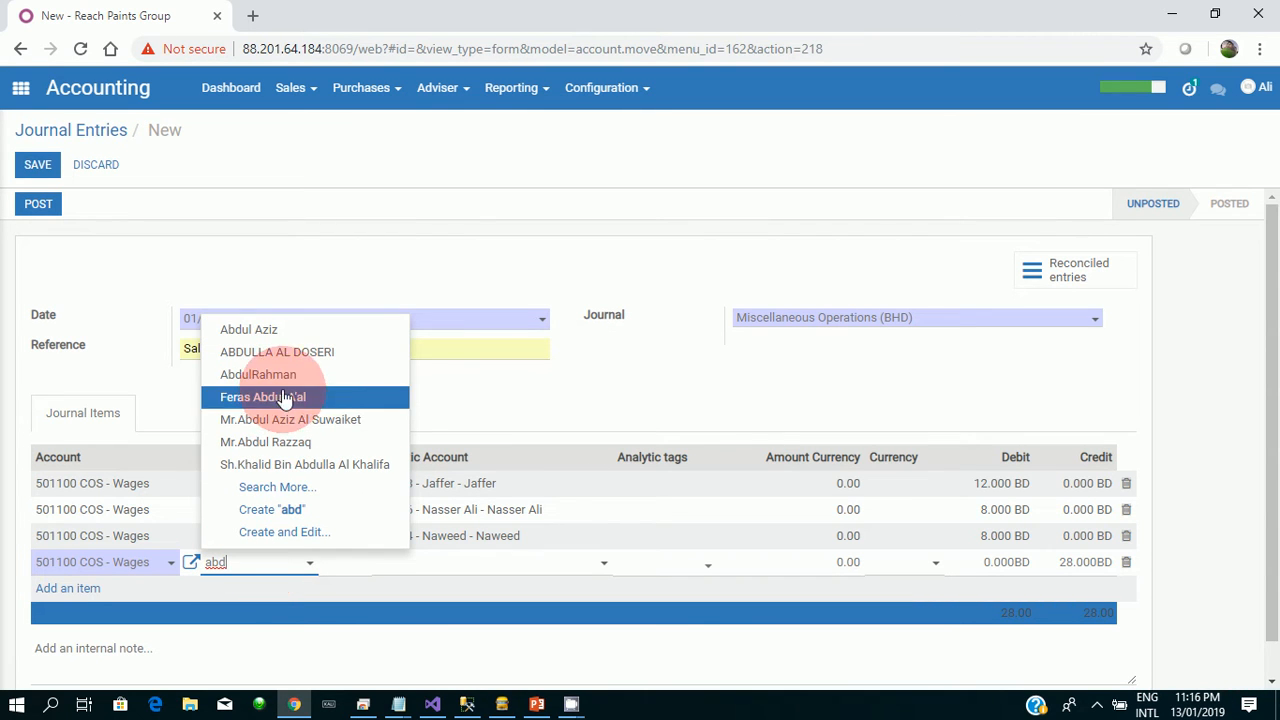
{"action": "left_click", "coordinate": [290, 388]}
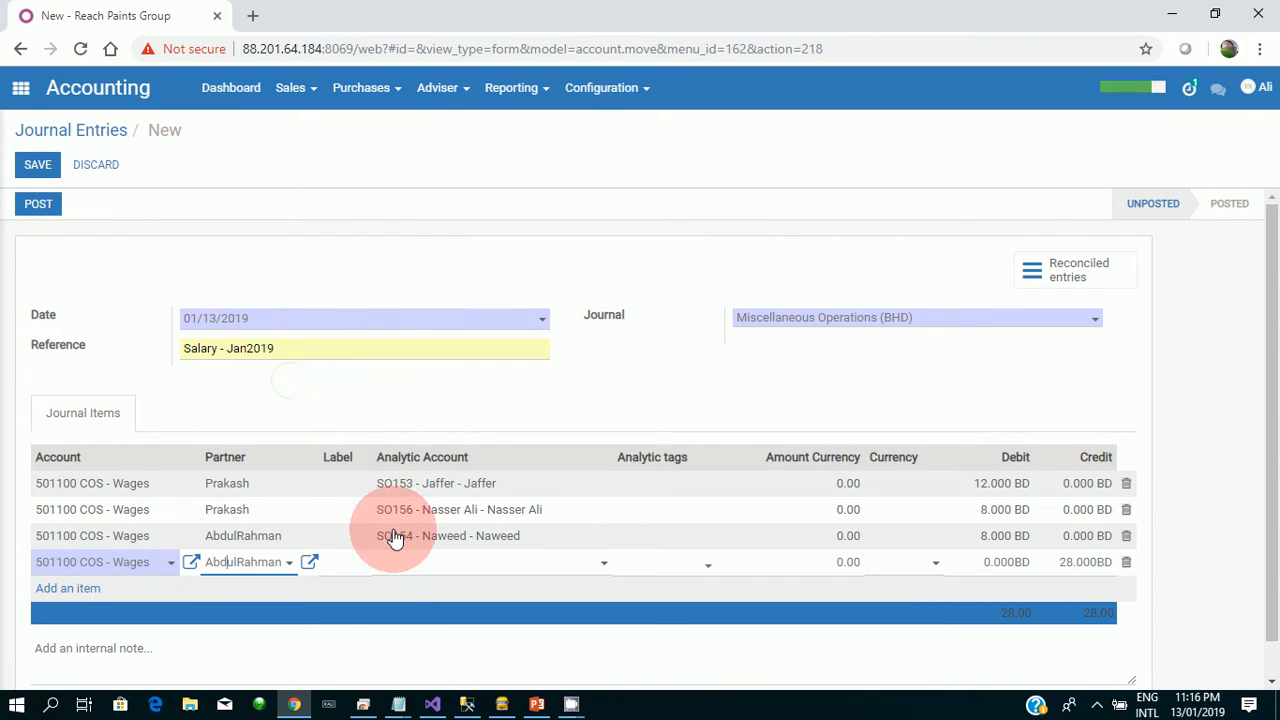
Step: Assign the SO156 analytic account to the fourth wages line
{"action": "left_click", "coordinate": [396, 563]}
{"action": "type", "text": "1"}
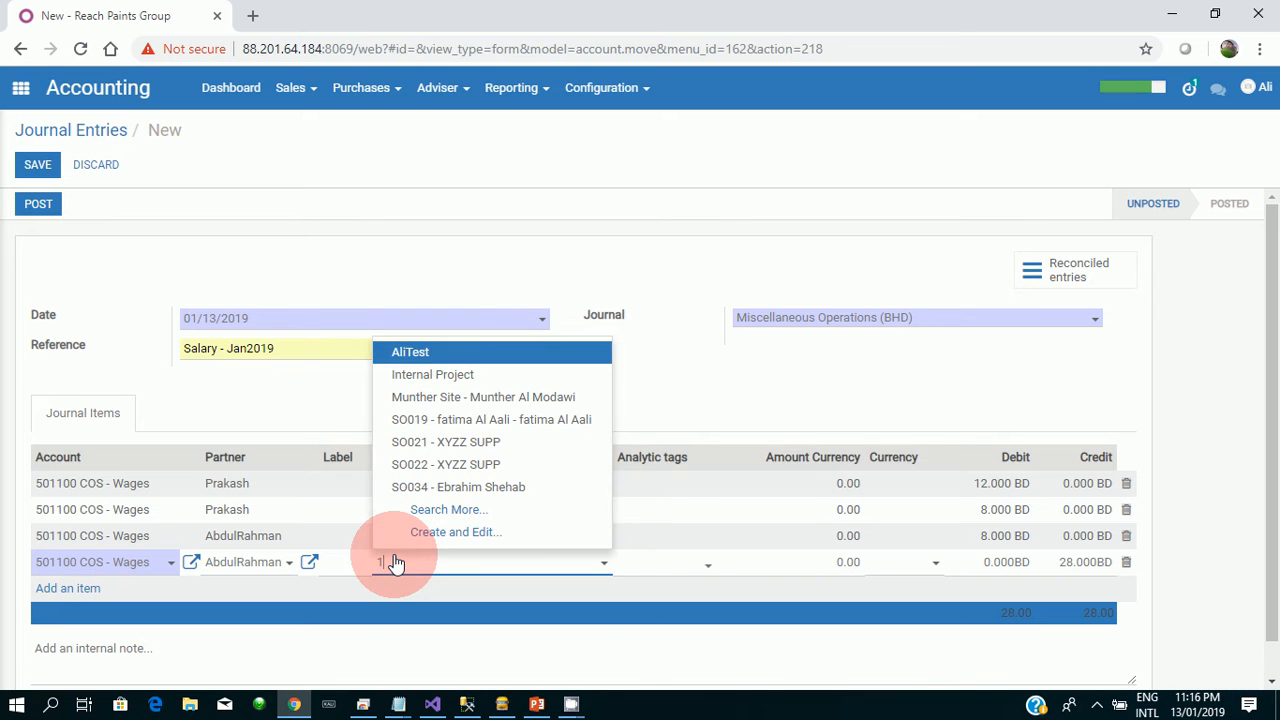
{"action": "type", "text": "56"}
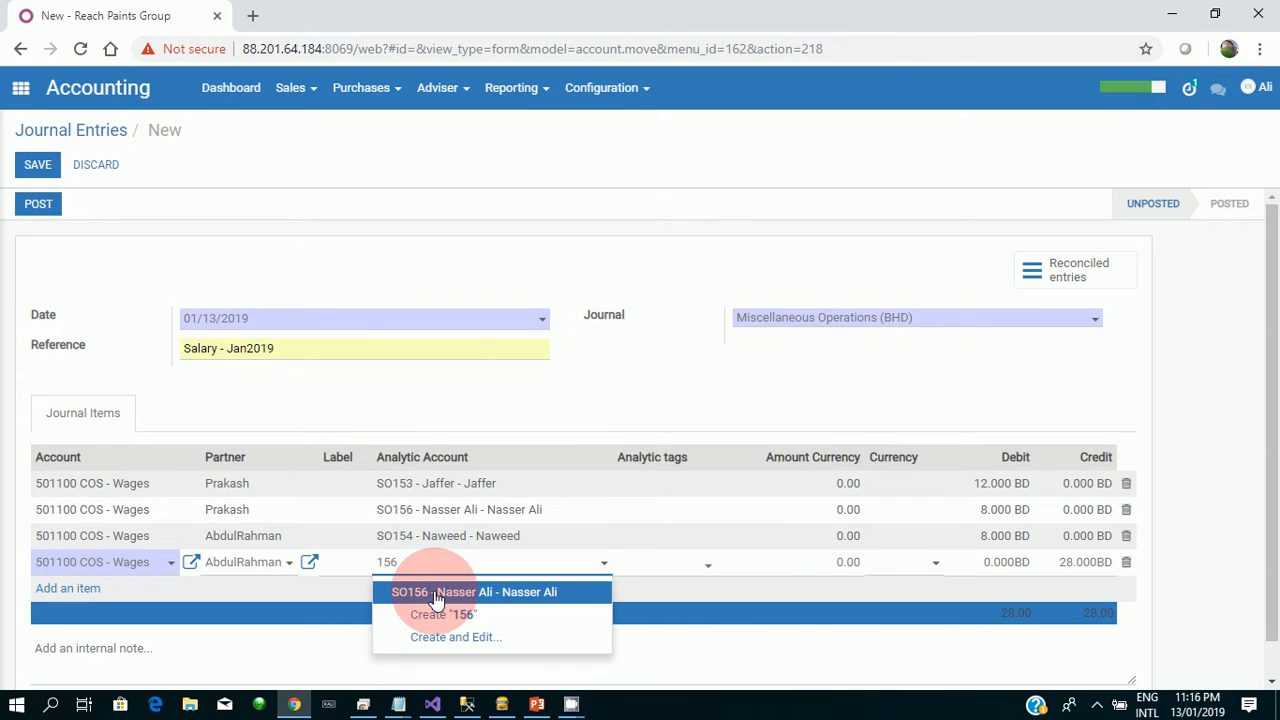
{"action": "left_click", "coordinate": [437, 598]}
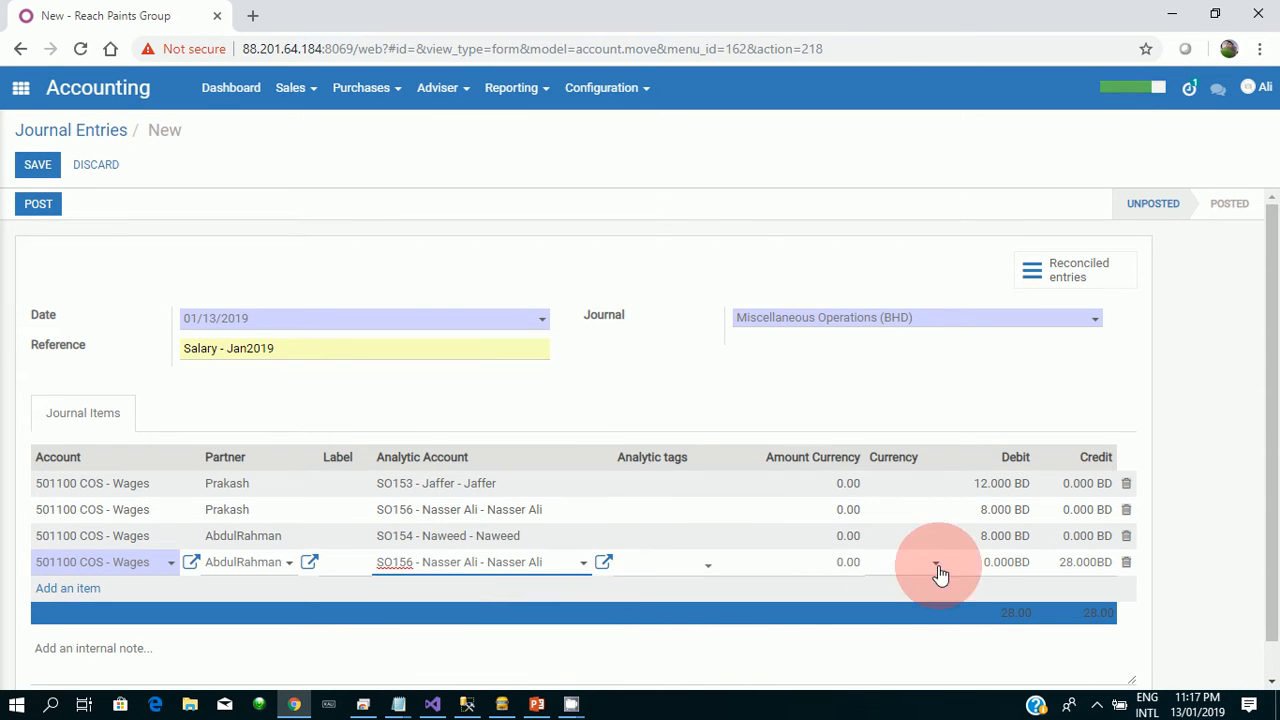
Step: Set the fourth wages line's debit to 12 BD and its credit to 0, keeping the SO156 analytic account
{"action": "left_click", "coordinate": [988, 562]}
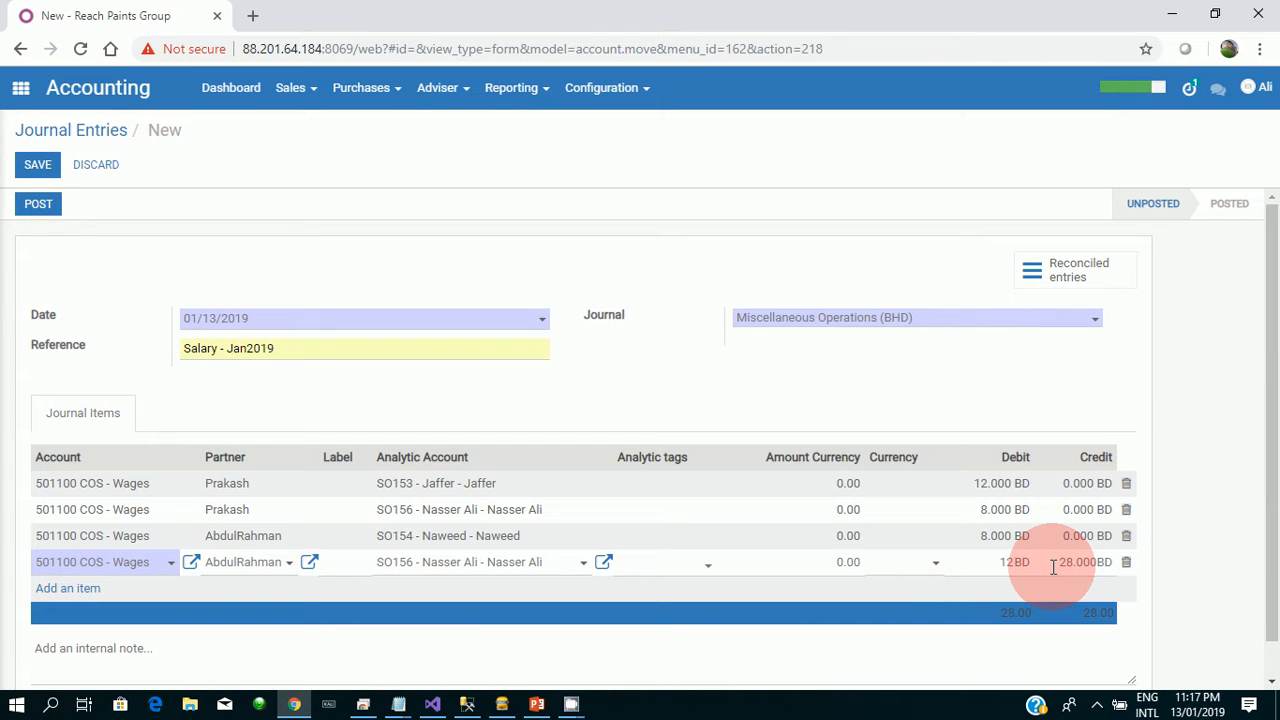
{"action": "left_click_drag", "start_coordinate": [1058, 561], "coordinate": [1095, 562]}
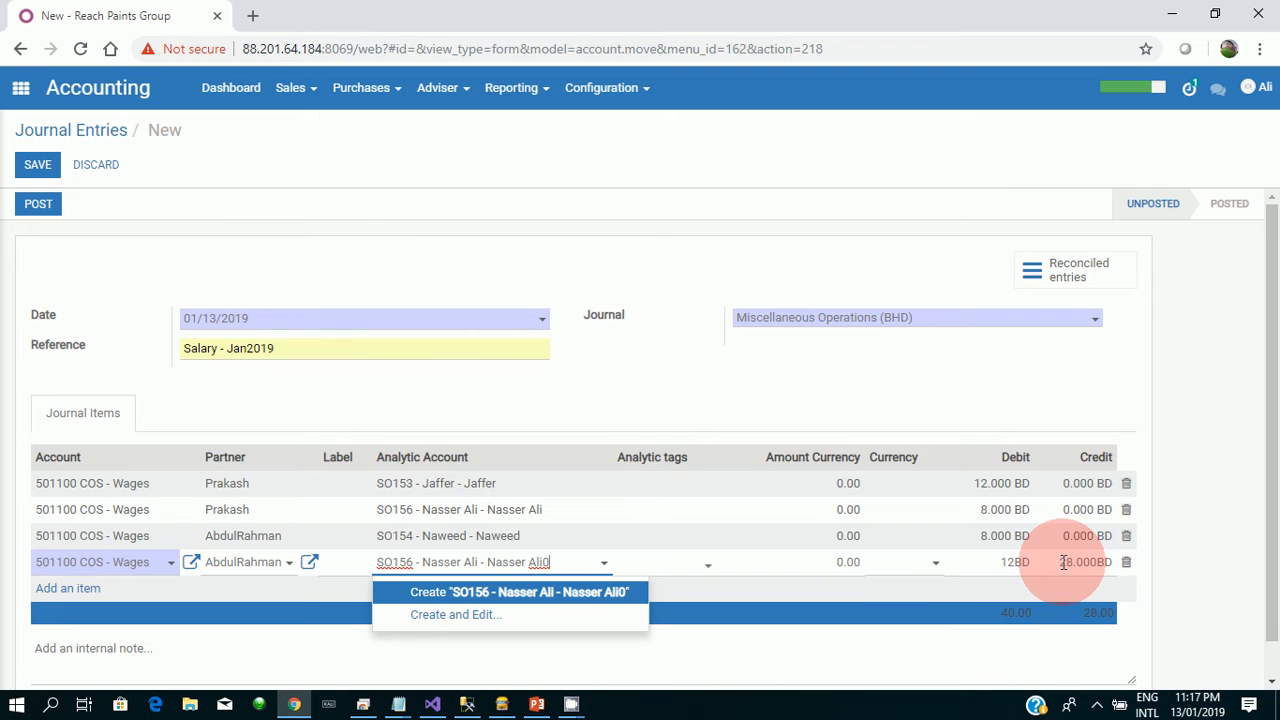
{"action": "left_click", "coordinate": [1061, 562]}
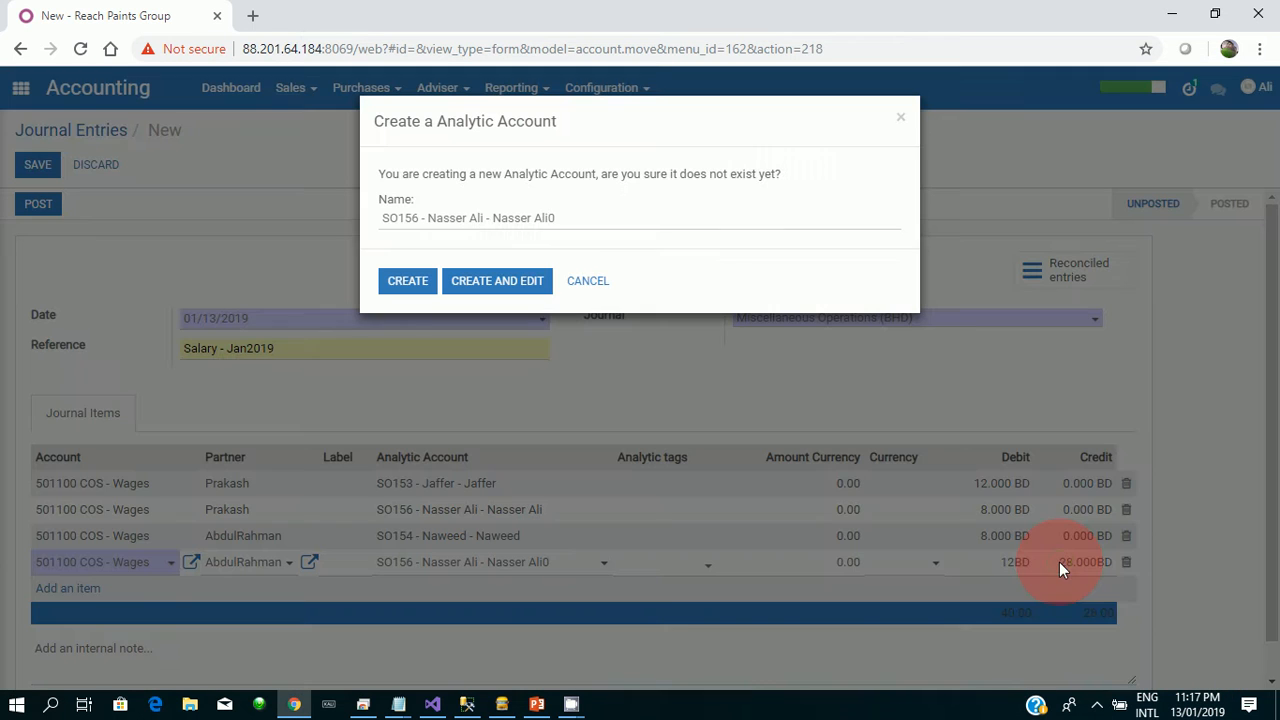
{"action": "left_click", "coordinate": [601, 281]}
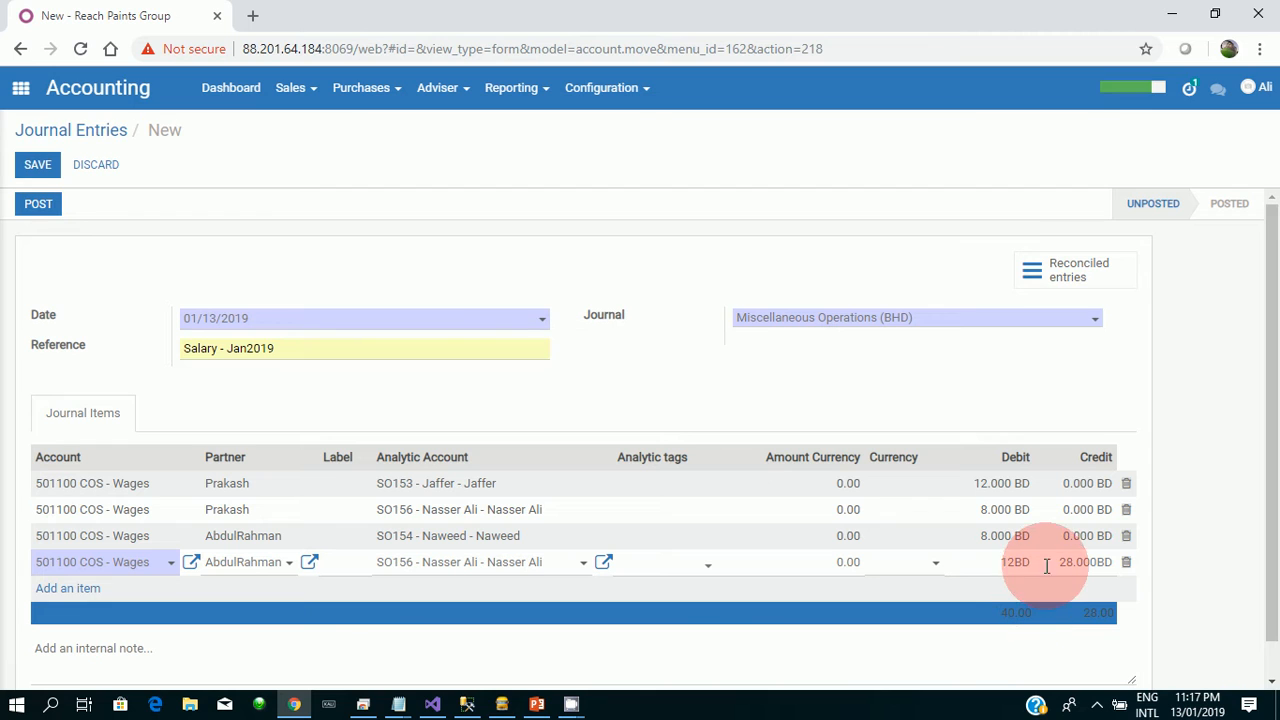
{"action": "left_click_drag", "start_coordinate": [1058, 562], "coordinate": [1107, 568]}
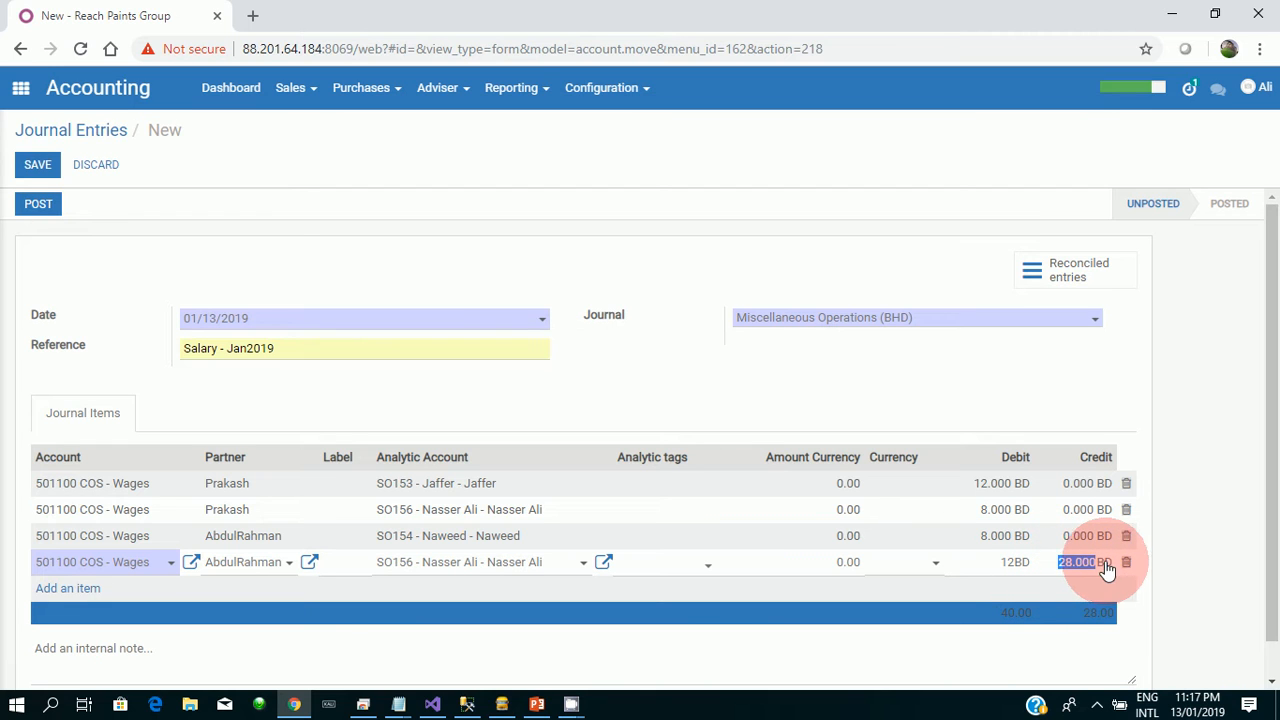
{"action": "type", "text": "0"}
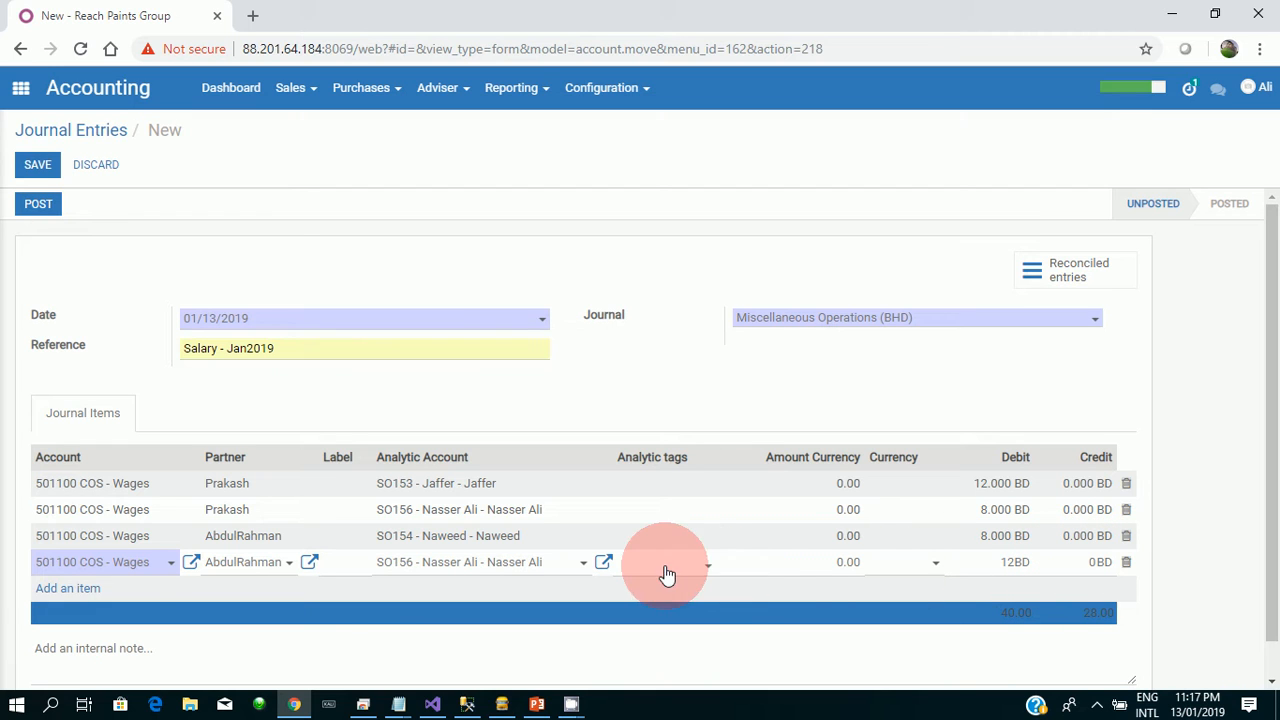
Step: Add a fifth journal item on account 511300 Basic Salary with Internal Project as its analytic account
{"action": "left_click", "coordinate": [52, 592]}
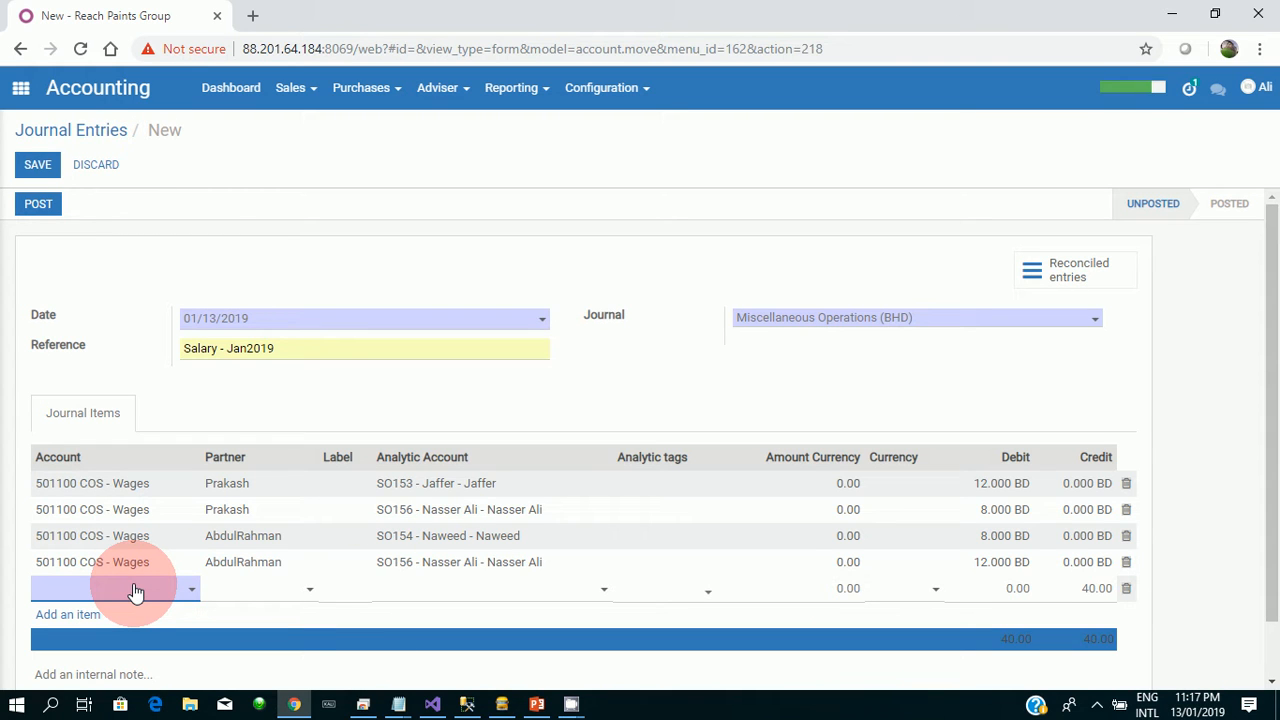
{"action": "type", "text": "sa"}
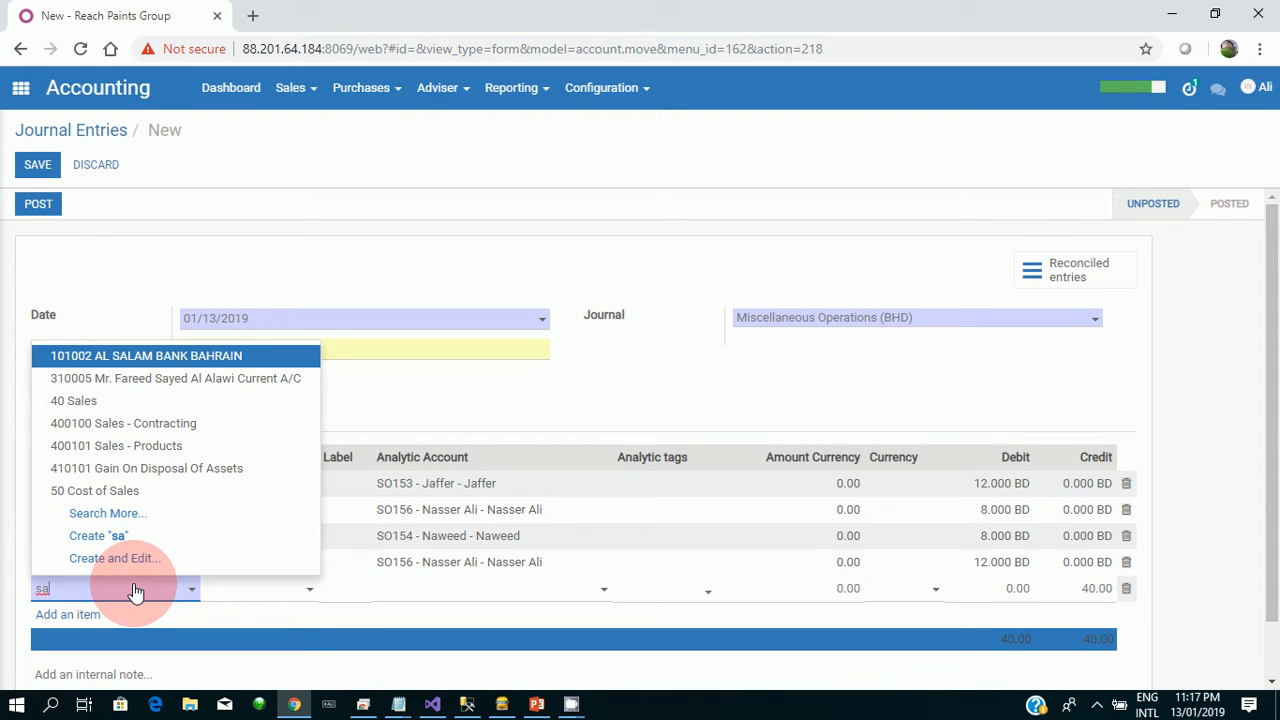
{"action": "type", "text": "lar"}
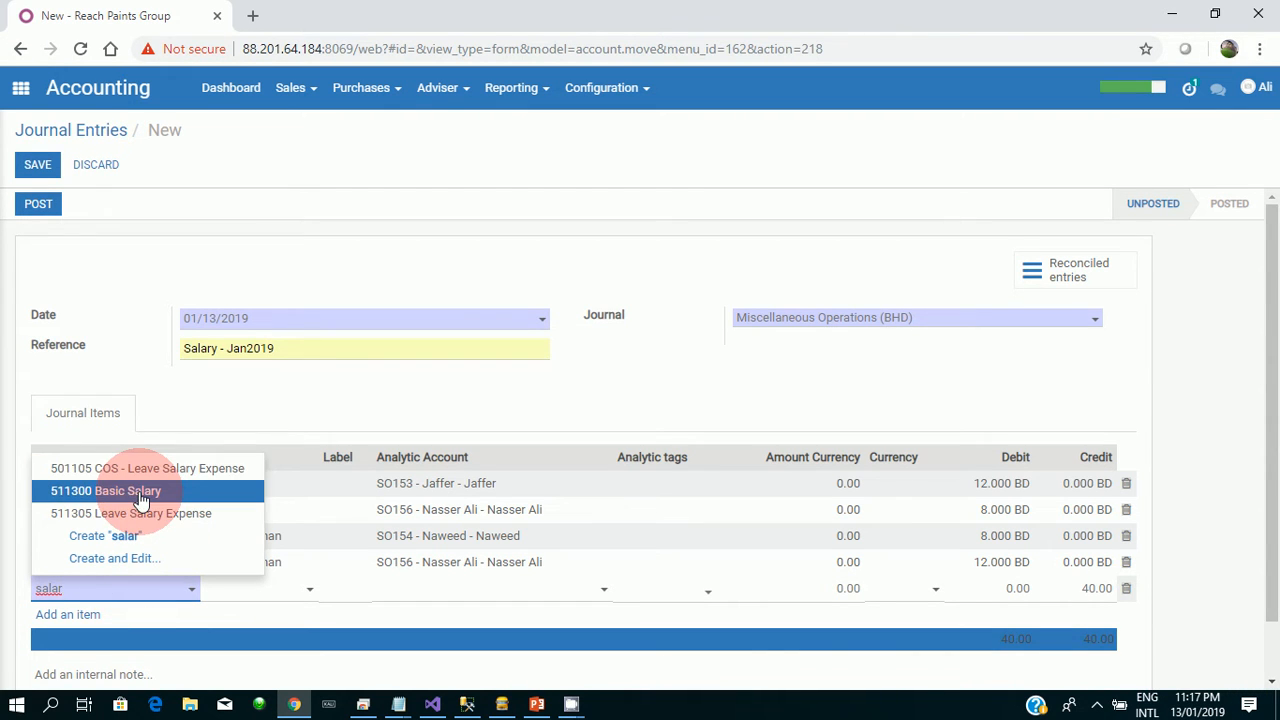
{"action": "left_click", "coordinate": [142, 492]}
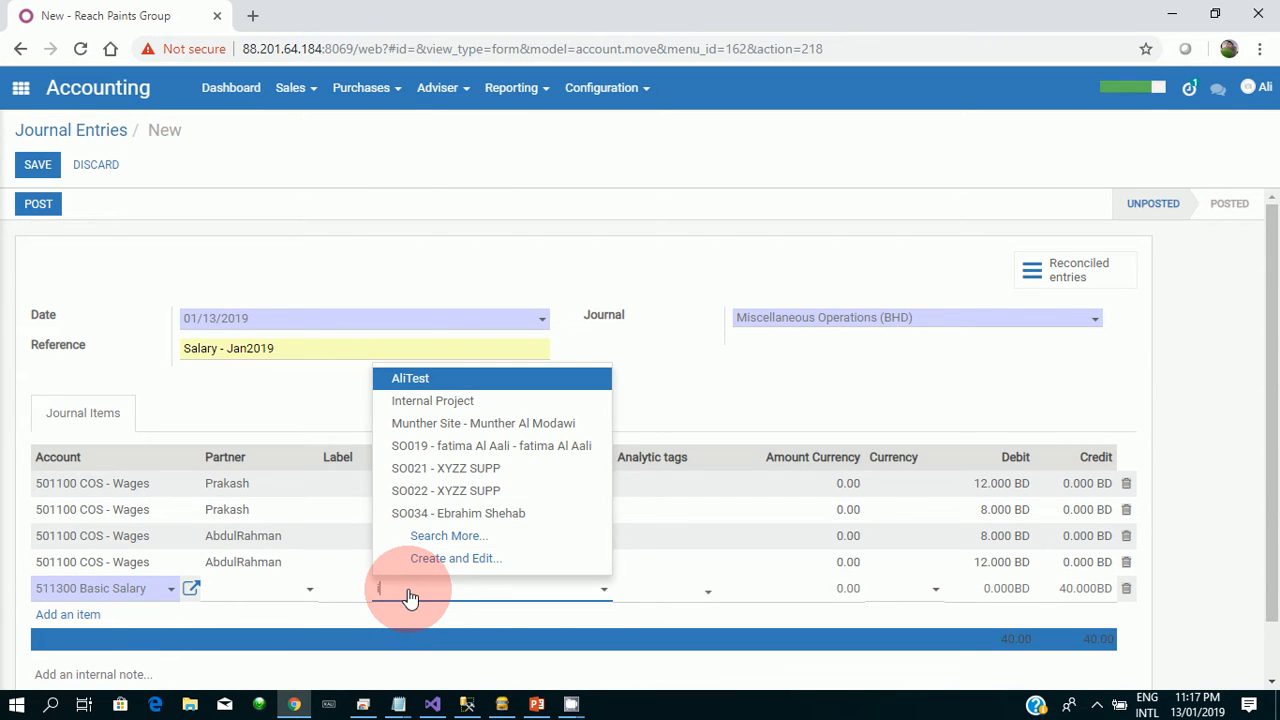
{"action": "type", "text": "inter"}
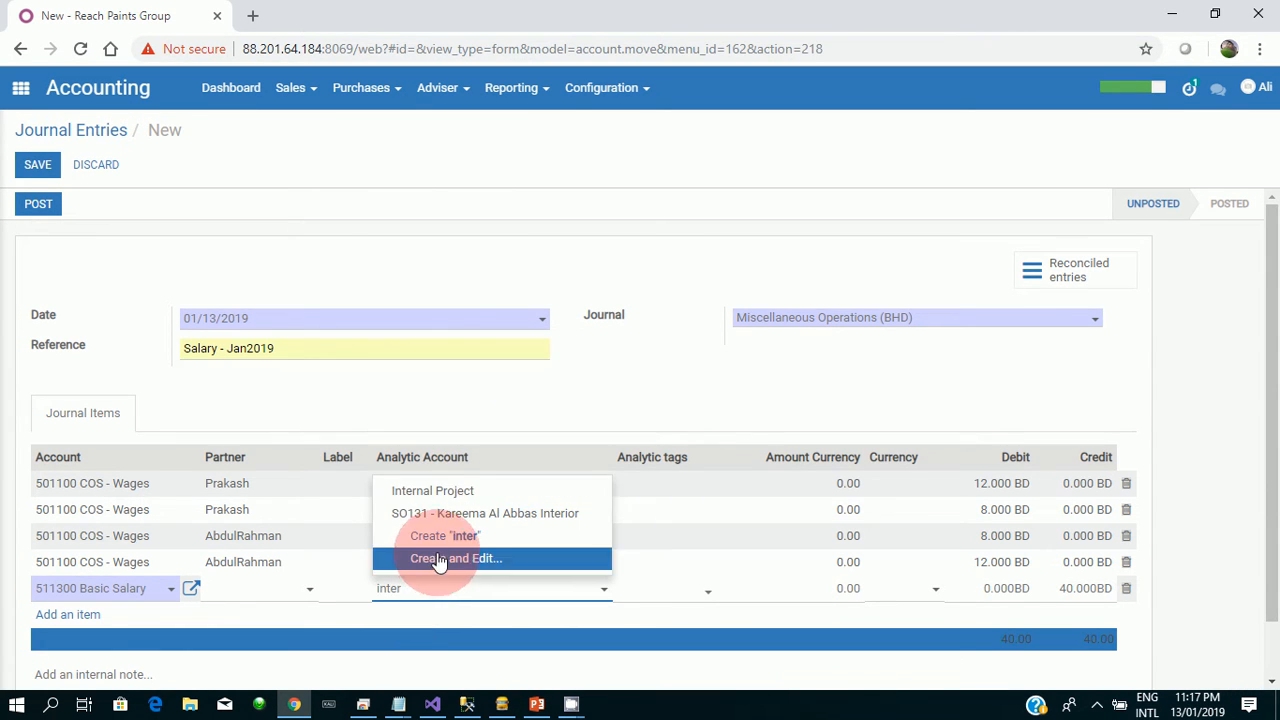
{"action": "left_click", "coordinate": [433, 491]}
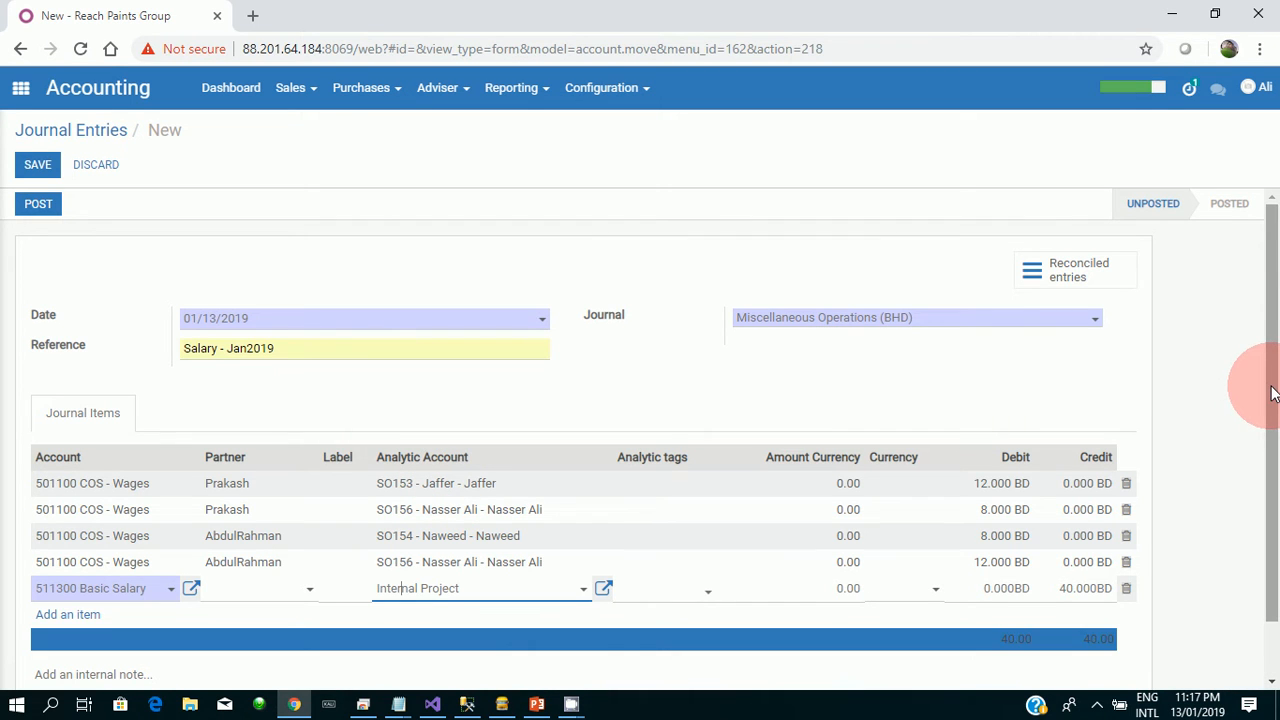
Step: Save and post the Salary - Jan2019 journal entry and return to the journal entries list
{"action": "left_click_drag", "start_coordinate": [1273, 393], "coordinate": [1204, 476]}
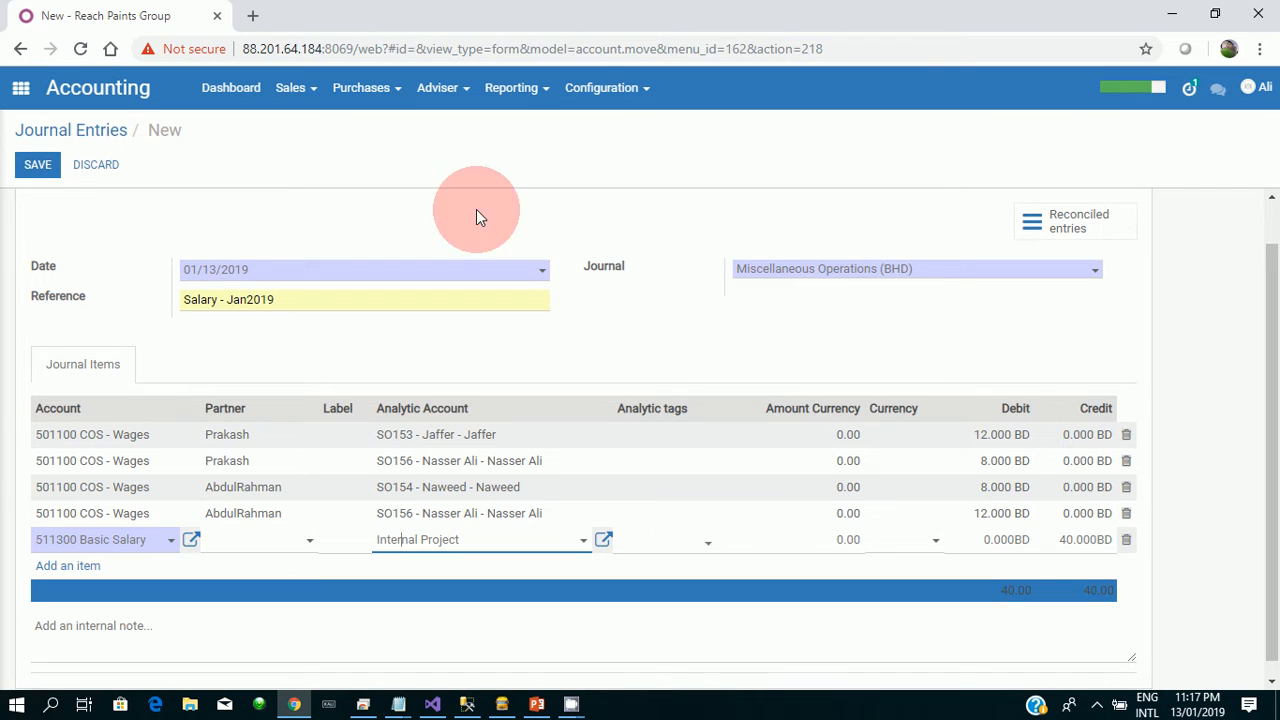
{"action": "left_click", "coordinate": [35, 166]}
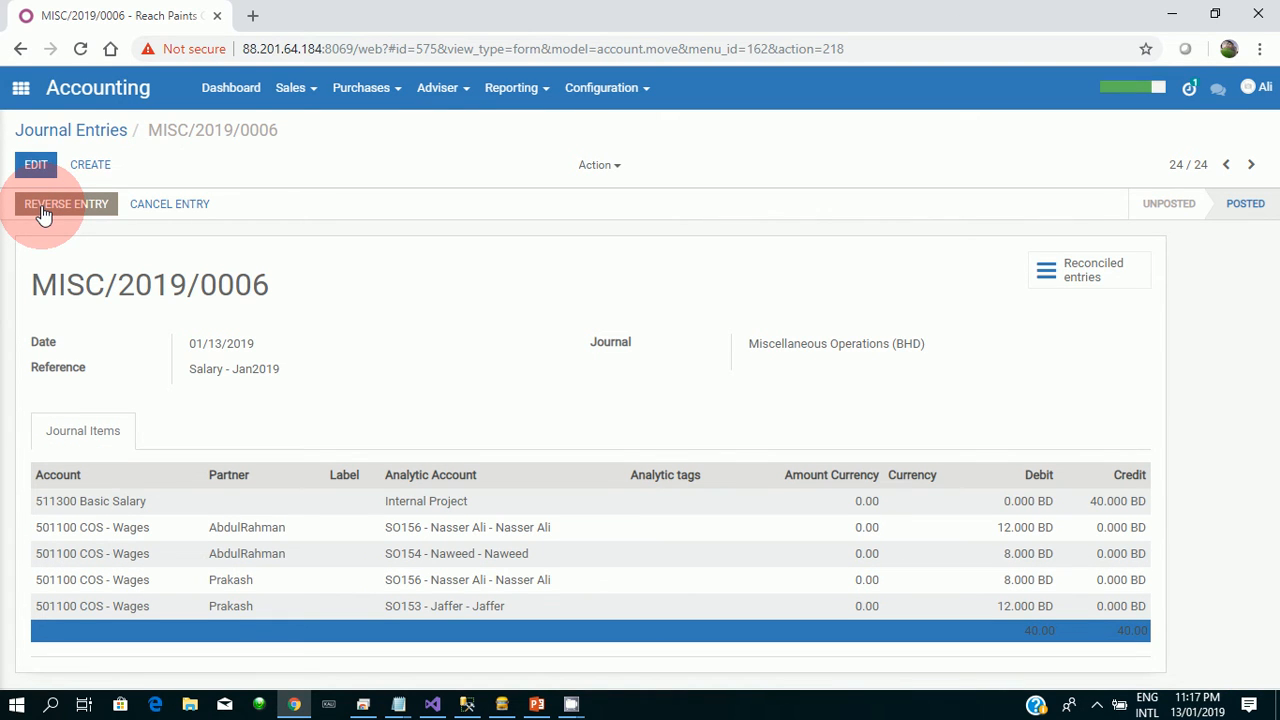
{"action": "left_click", "coordinate": [68, 135]}
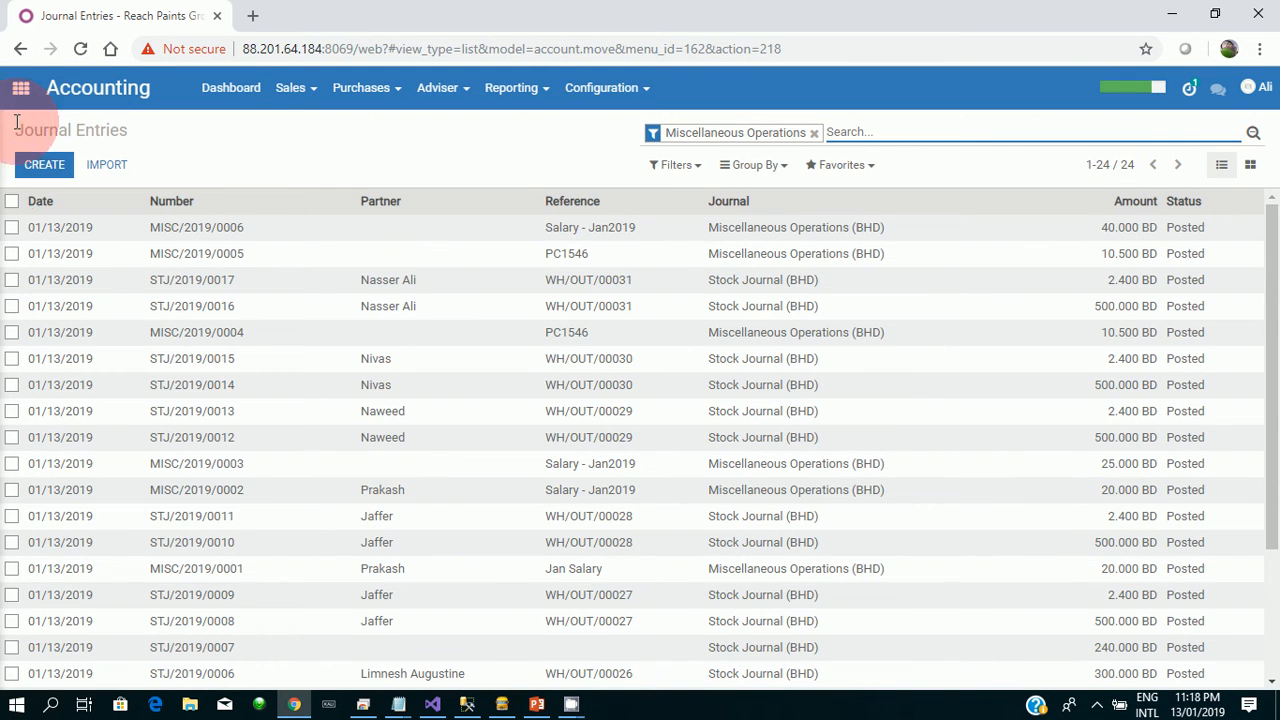
Step: Switch to PowerPoint and check the invoice stage of the project workflow on slide 14
{"action": "left_click", "coordinate": [20, 88]}
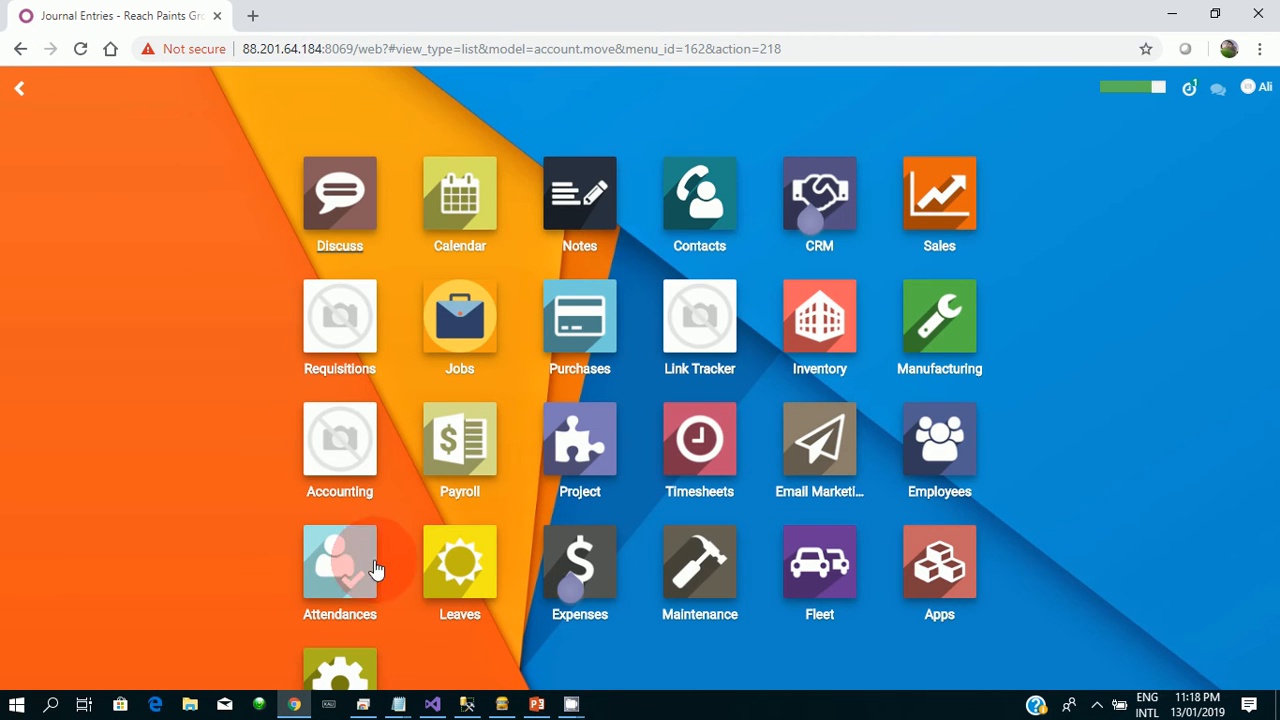
{"action": "left_click", "coordinate": [537, 705]}
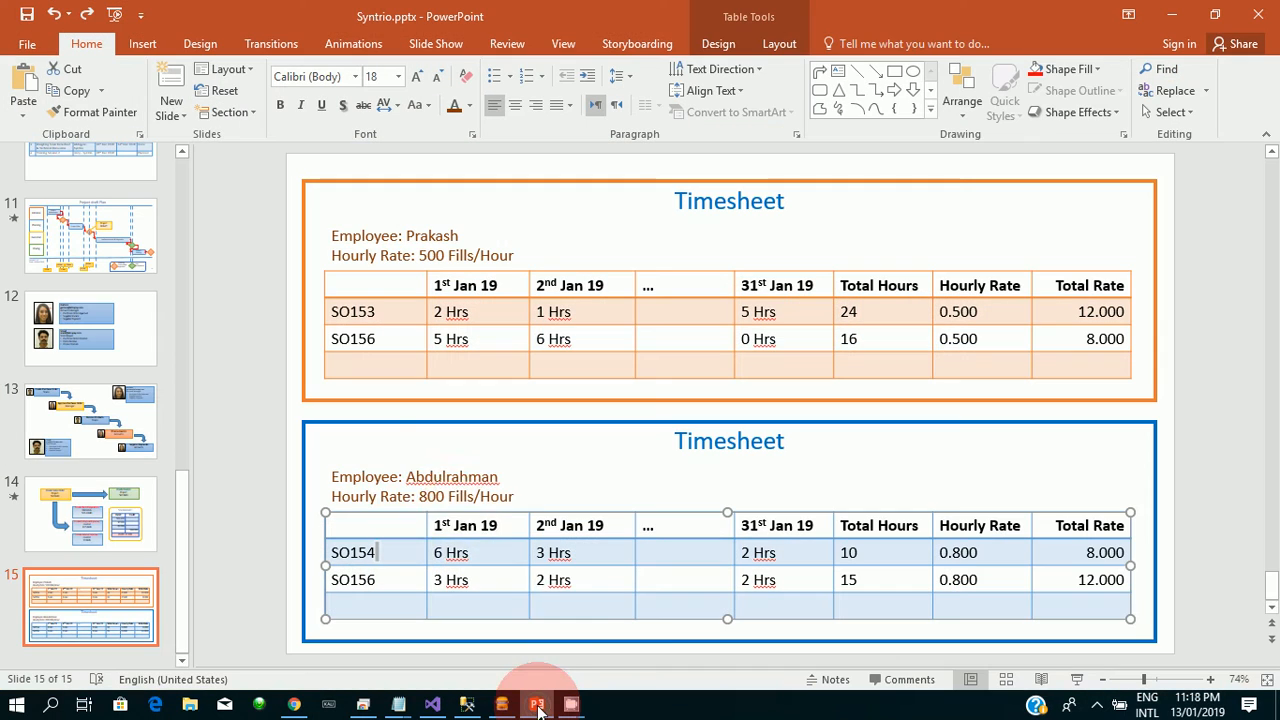
{"action": "left_click", "coordinate": [45, 517]}
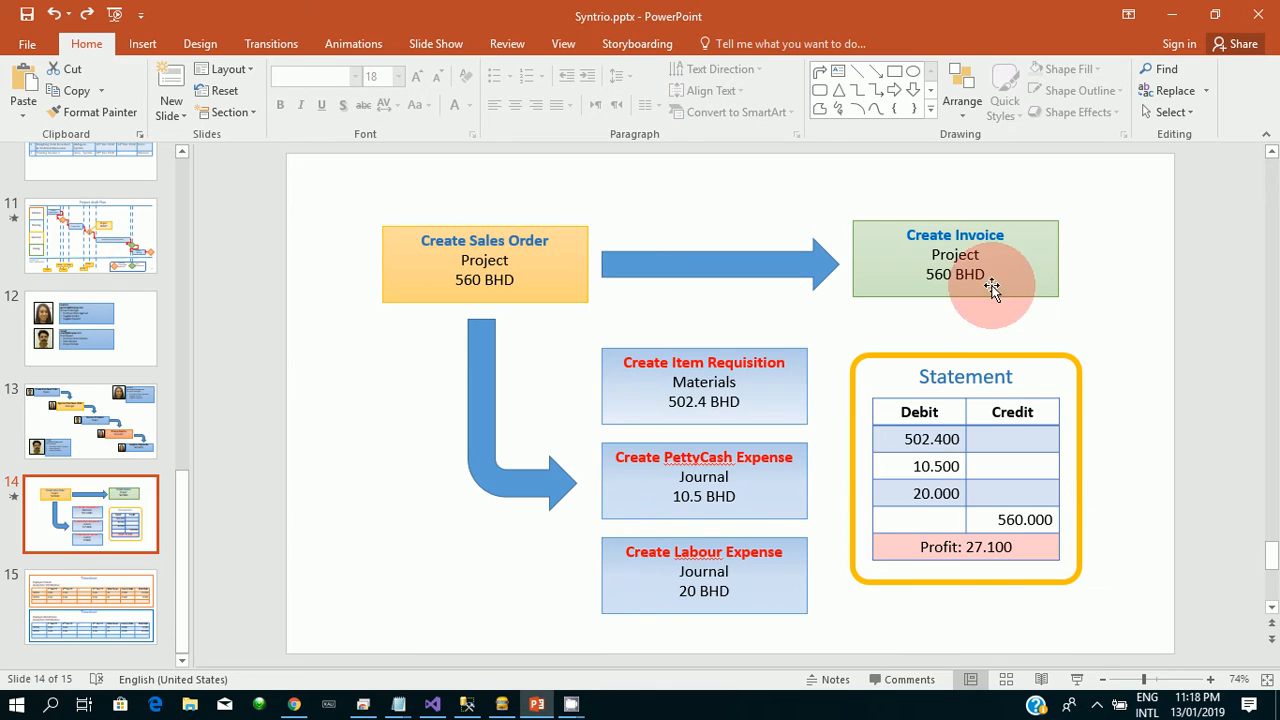
Step: Back in the browser, open sales order SO156 in Sales and create and view an invoice for its invoiceable lines
{"action": "left_click", "coordinate": [297, 708]}
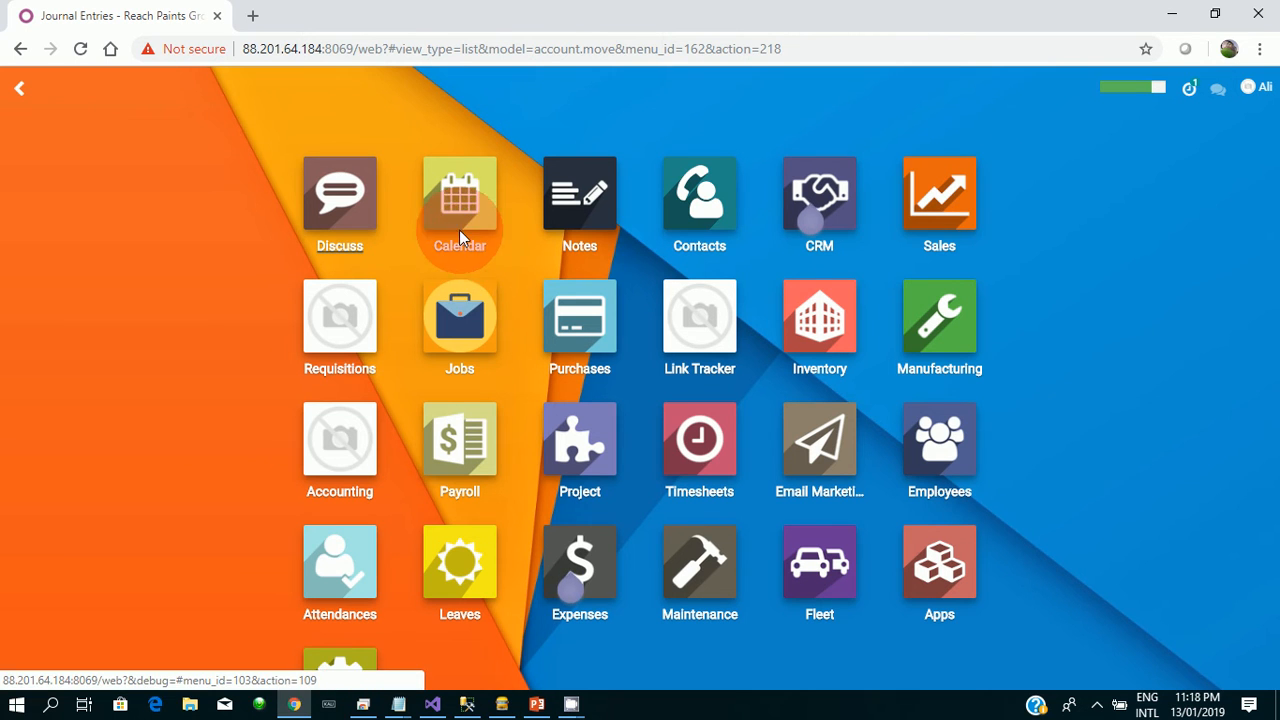
{"action": "left_click", "coordinate": [942, 205]}
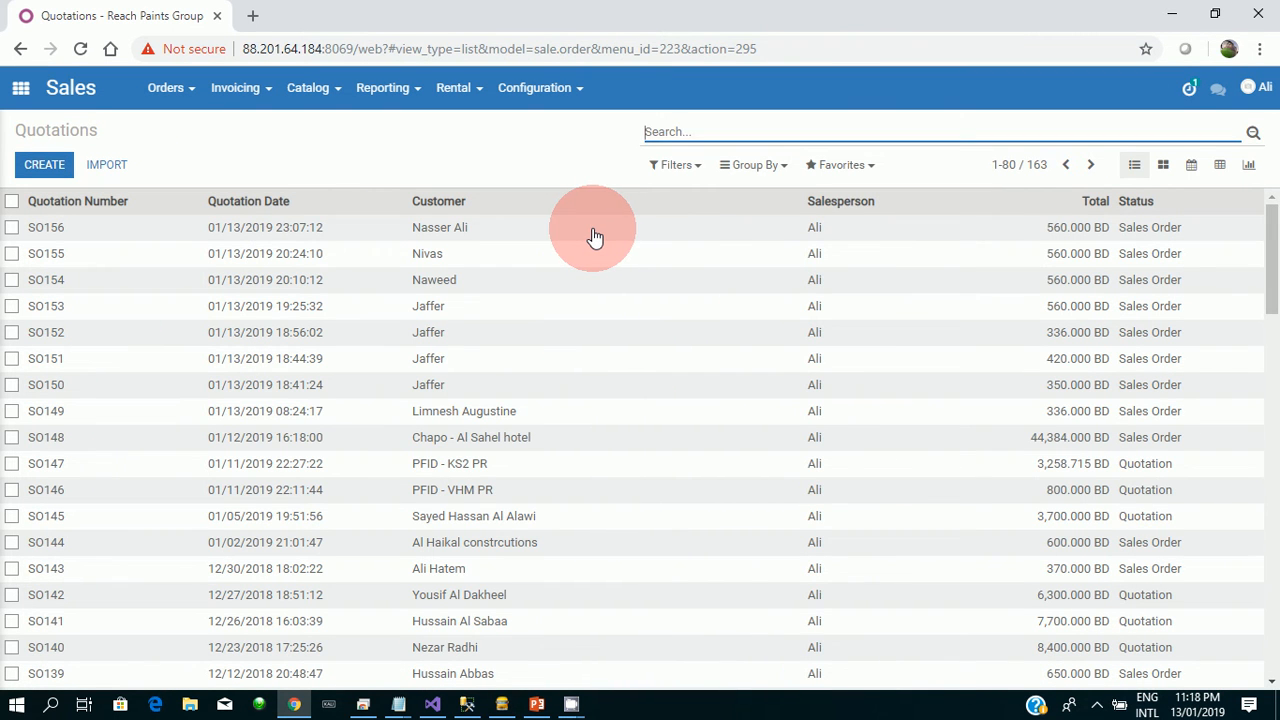
{"action": "left_click", "coordinate": [595, 237]}
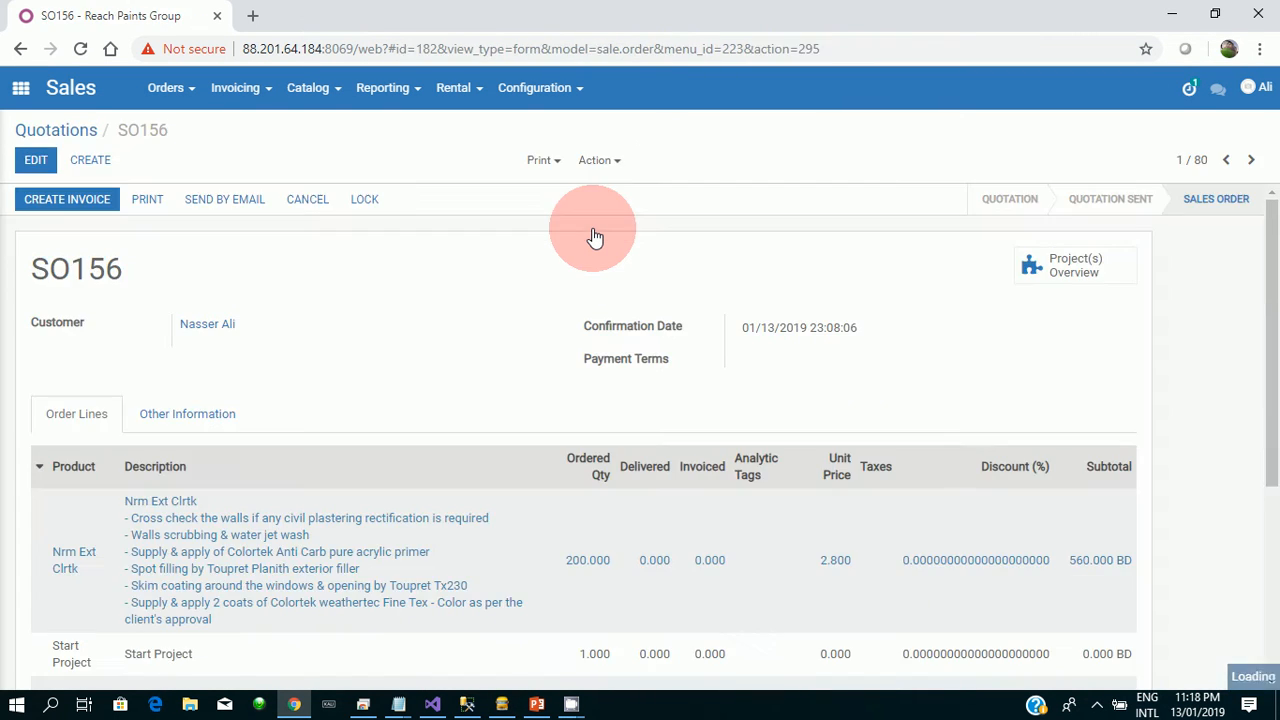
{"action": "left_click", "coordinate": [63, 203]}
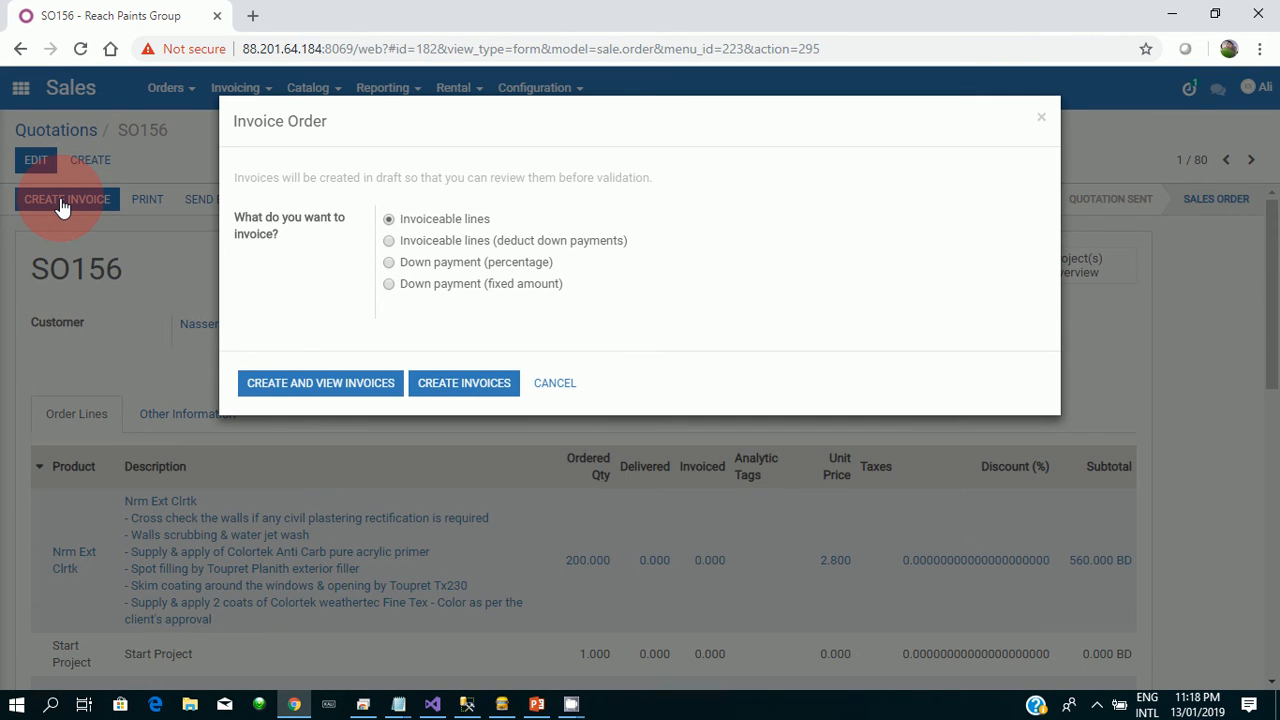
{"action": "left_click", "coordinate": [320, 386]}
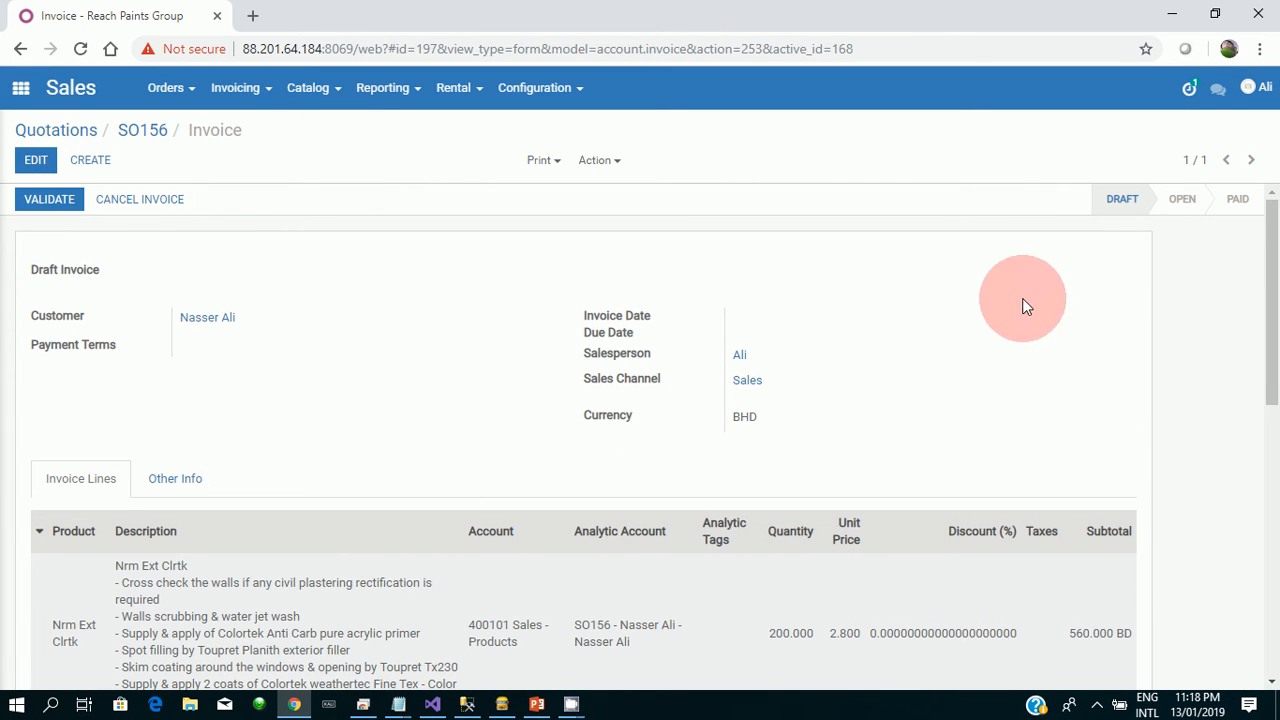
Step: Review the draft invoice's lines and total and validate the invoice
{"action": "left_click_drag", "start_coordinate": [1274, 345], "coordinate": [1262, 471]}
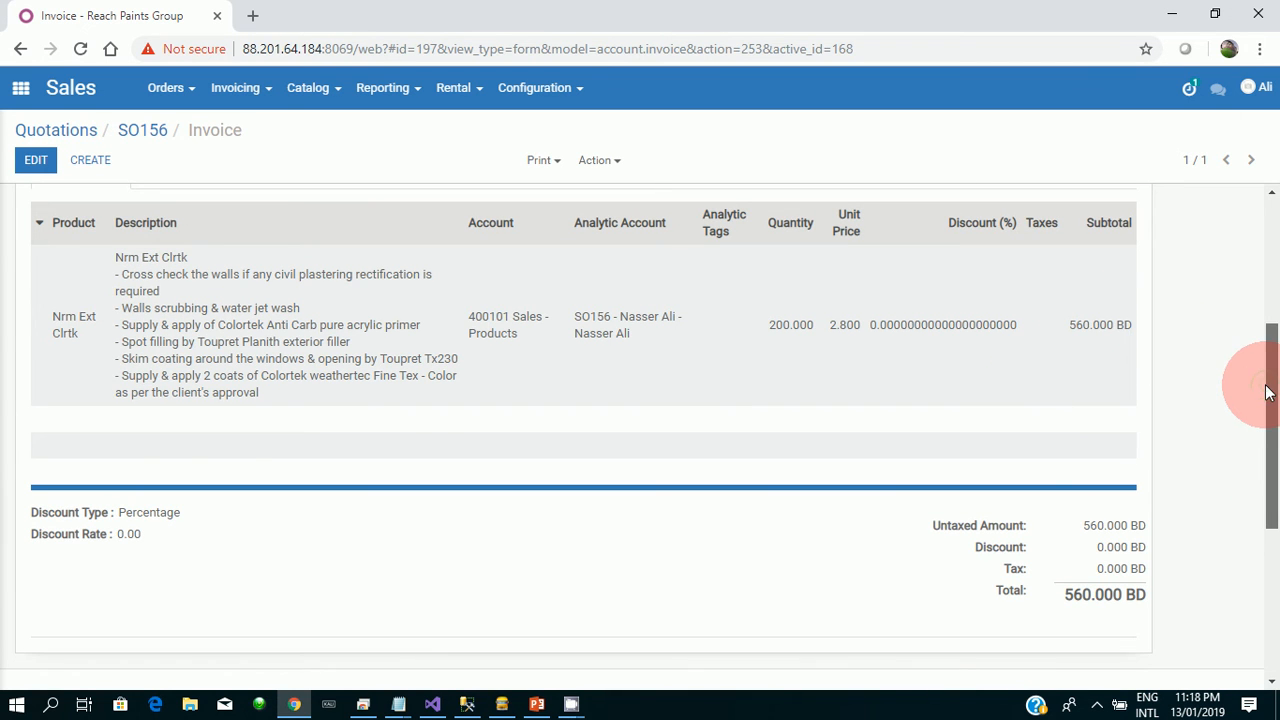
{"action": "left_click_drag", "start_coordinate": [1266, 386], "coordinate": [1262, 200]}
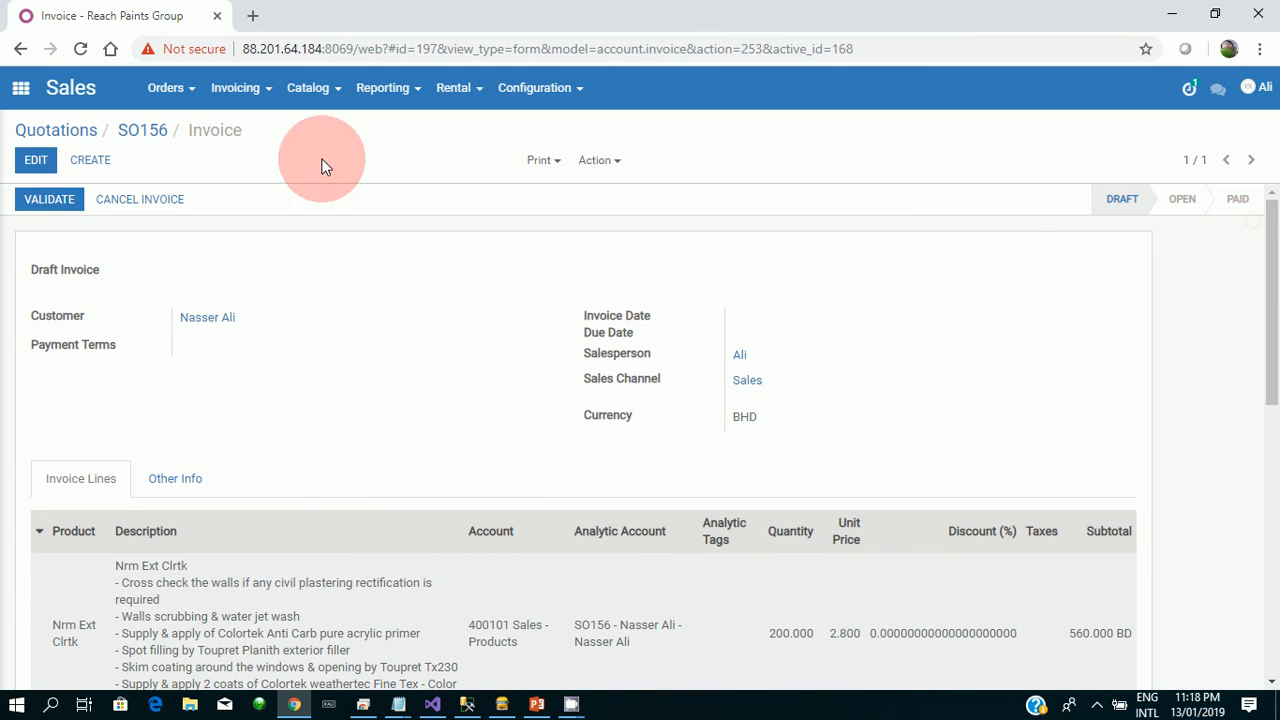
{"action": "left_click", "coordinate": [58, 199]}
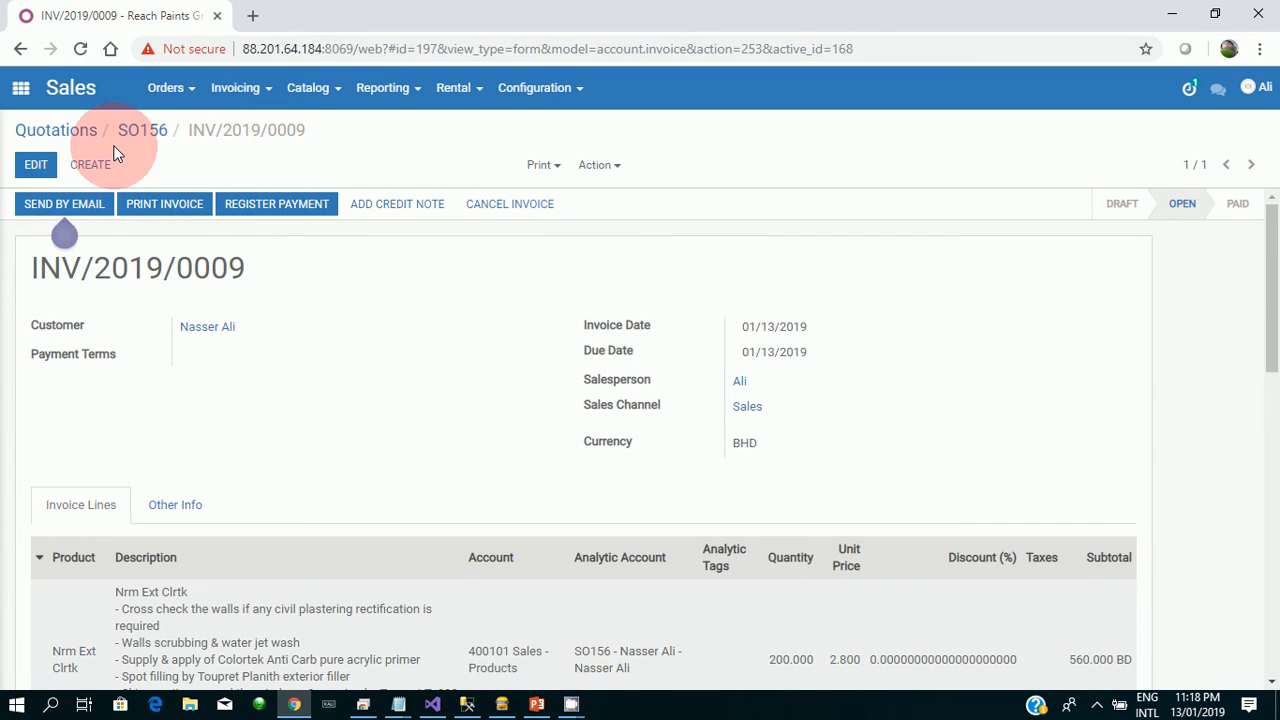
Step: Examine SO156's account breakdown in Accounting's Analytic Entries report and compare it with the Statement table on the PowerPoint slide
{"action": "left_click", "coordinate": [20, 88]}
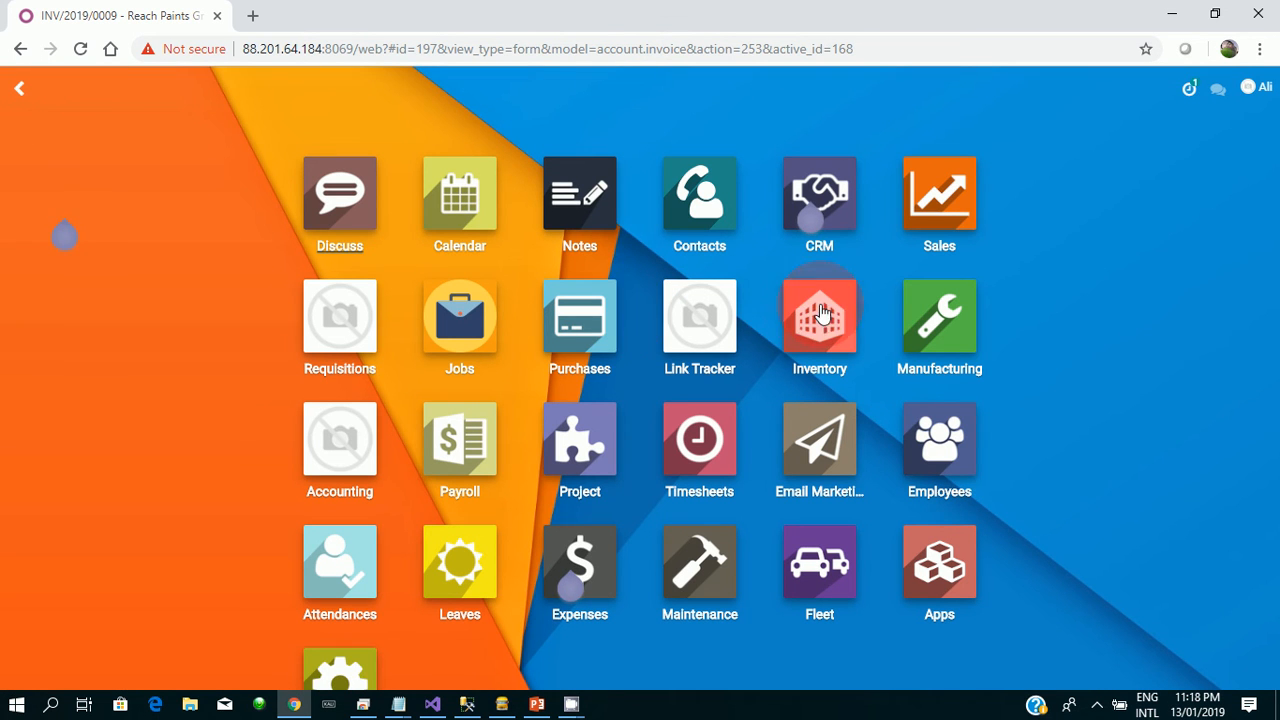
{"action": "left_click", "coordinate": [352, 459]}
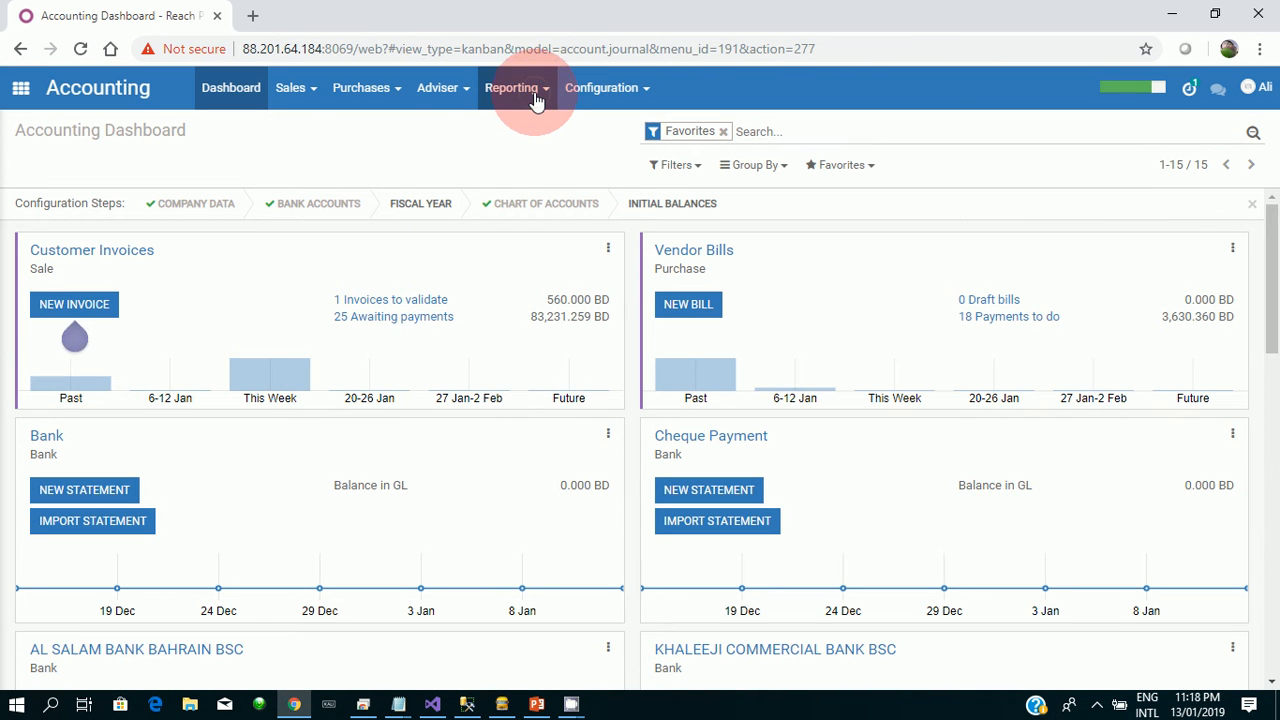
{"action": "left_click", "coordinate": [534, 100]}
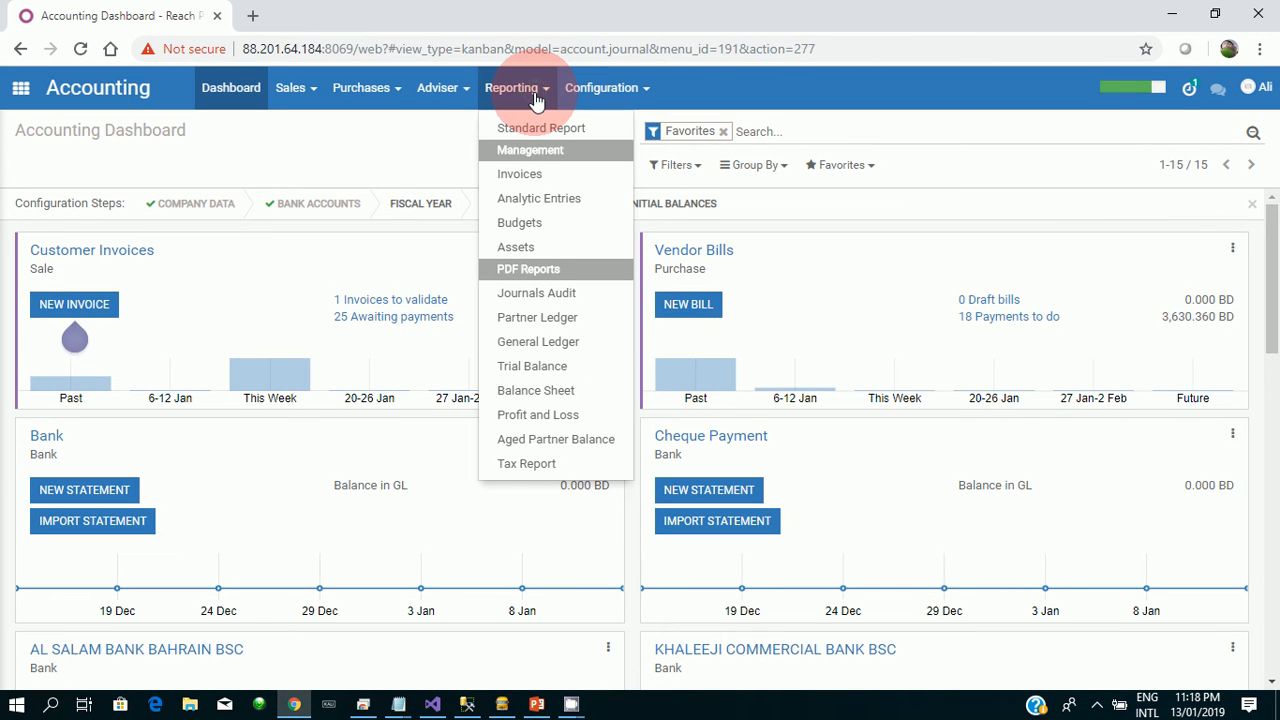
{"action": "left_click", "coordinate": [550, 199]}
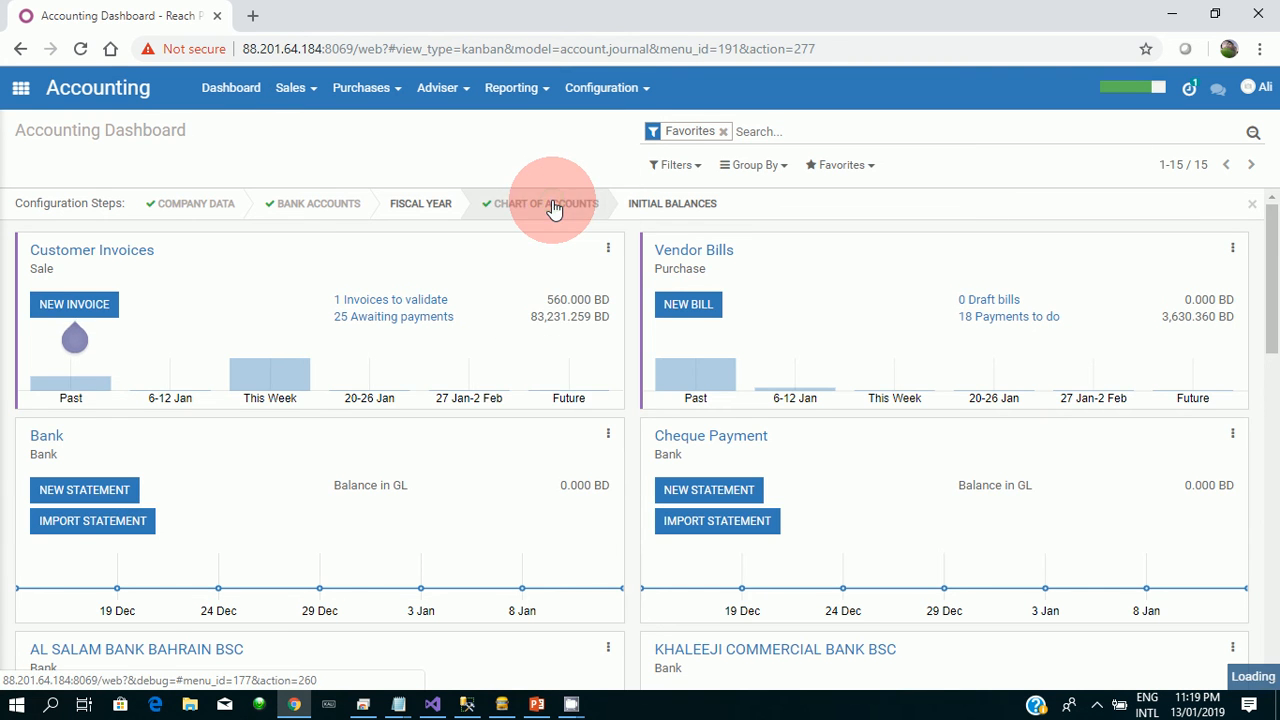
{"action": "left_click_drag", "start_coordinate": [1273, 245], "coordinate": [1277, 525]}
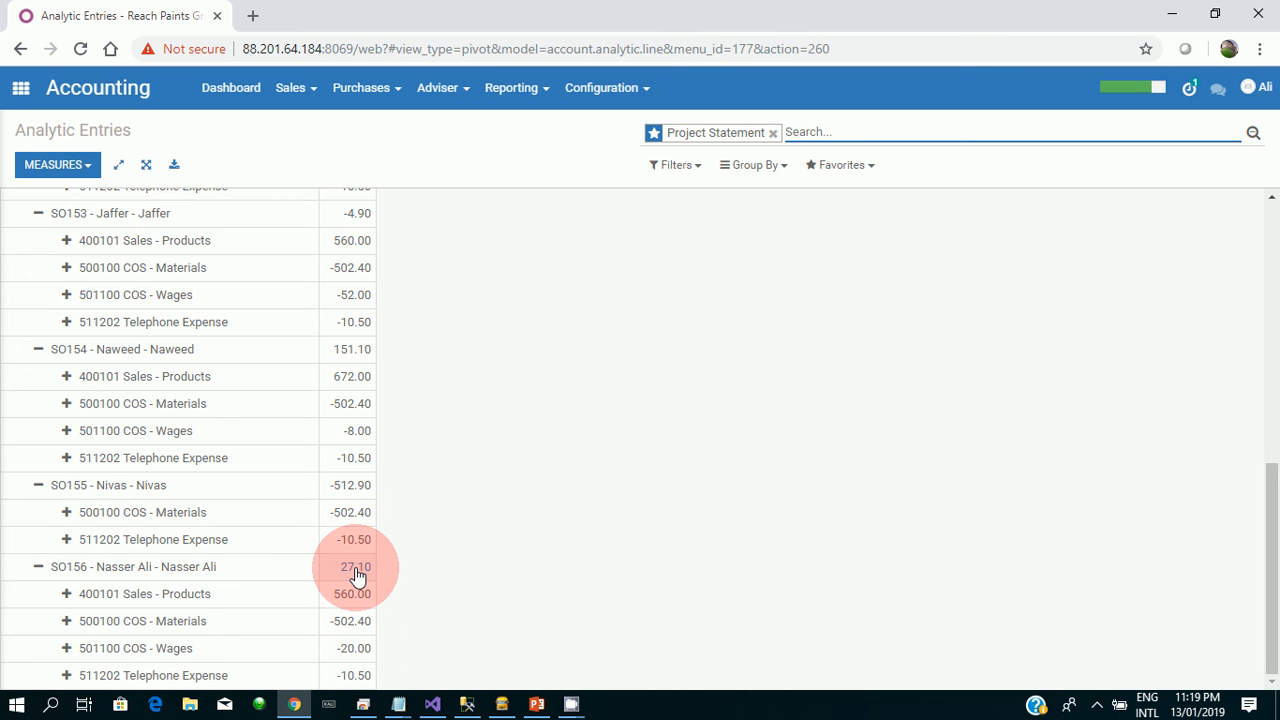
{"action": "left_click", "coordinate": [535, 704]}
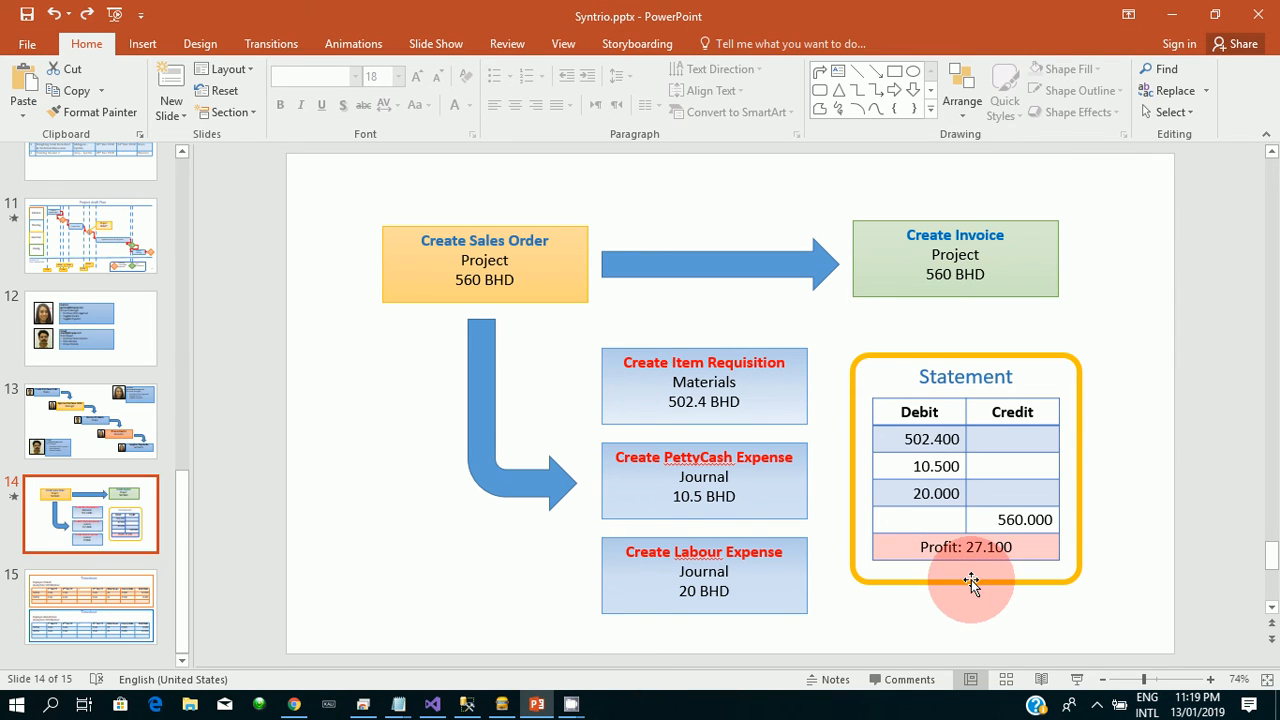
{"action": "left_click", "coordinate": [1077, 682]}
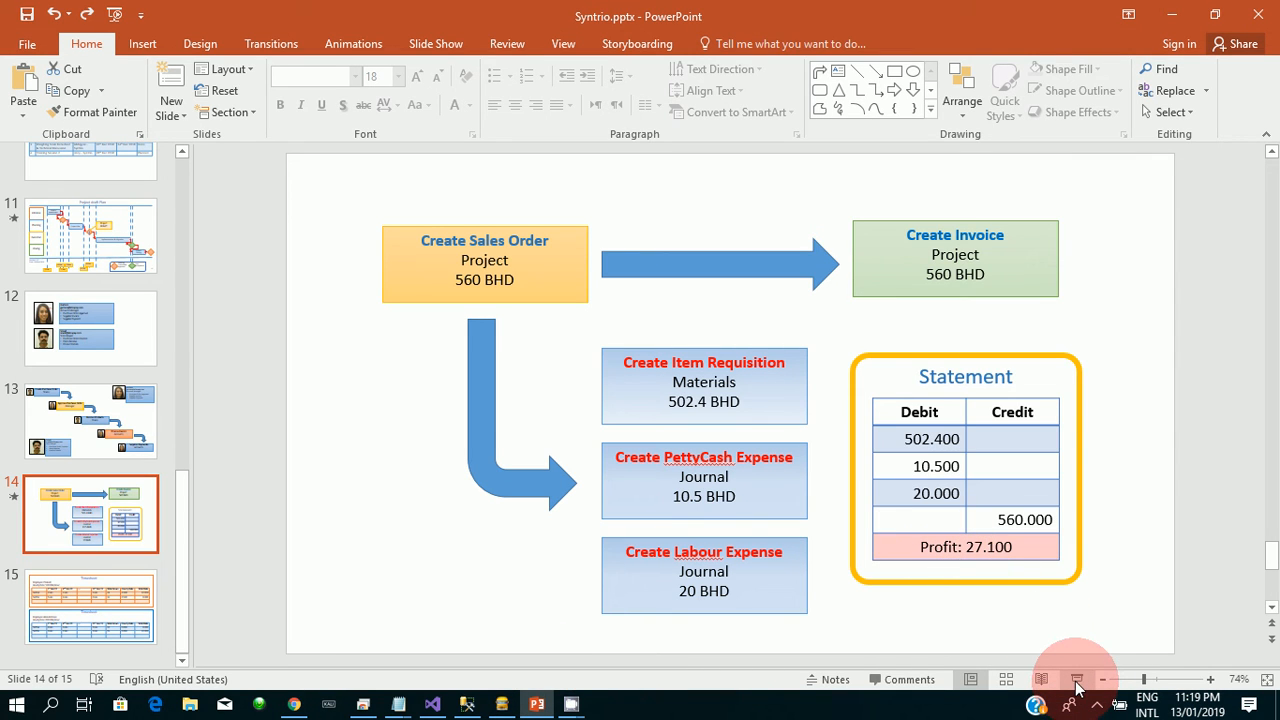
{"action": "left_click", "coordinate": [571, 705]}
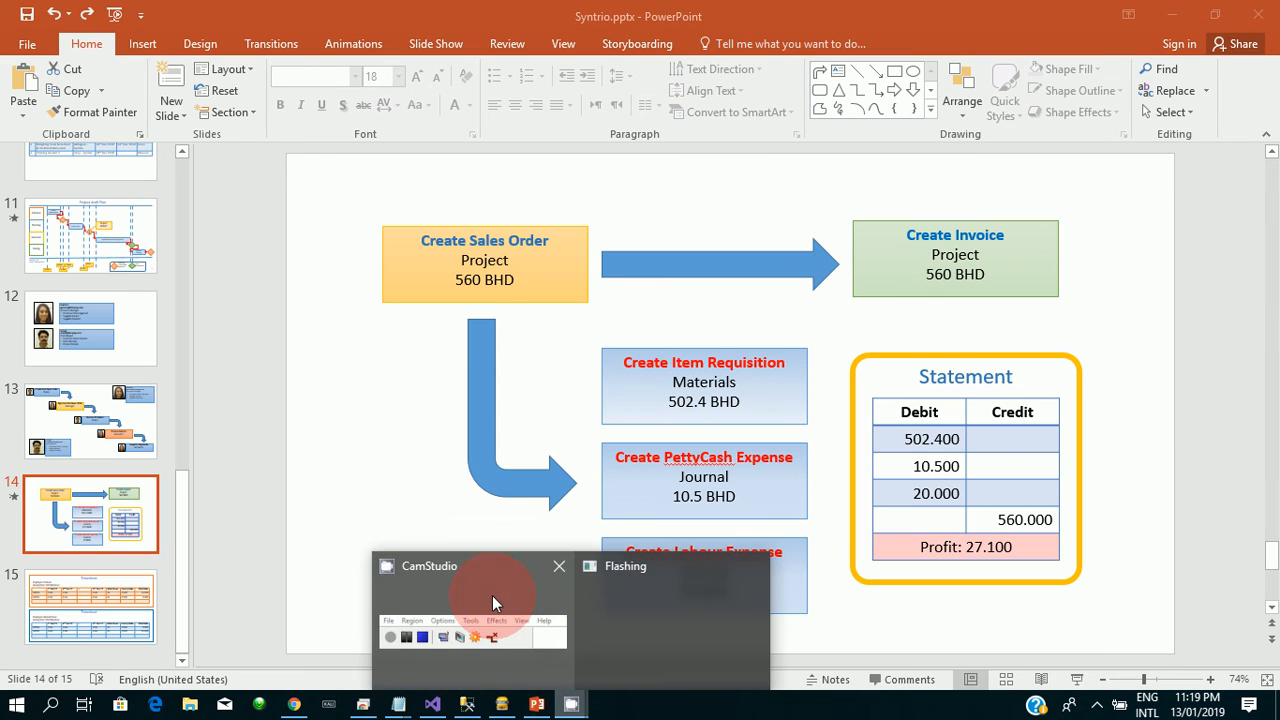